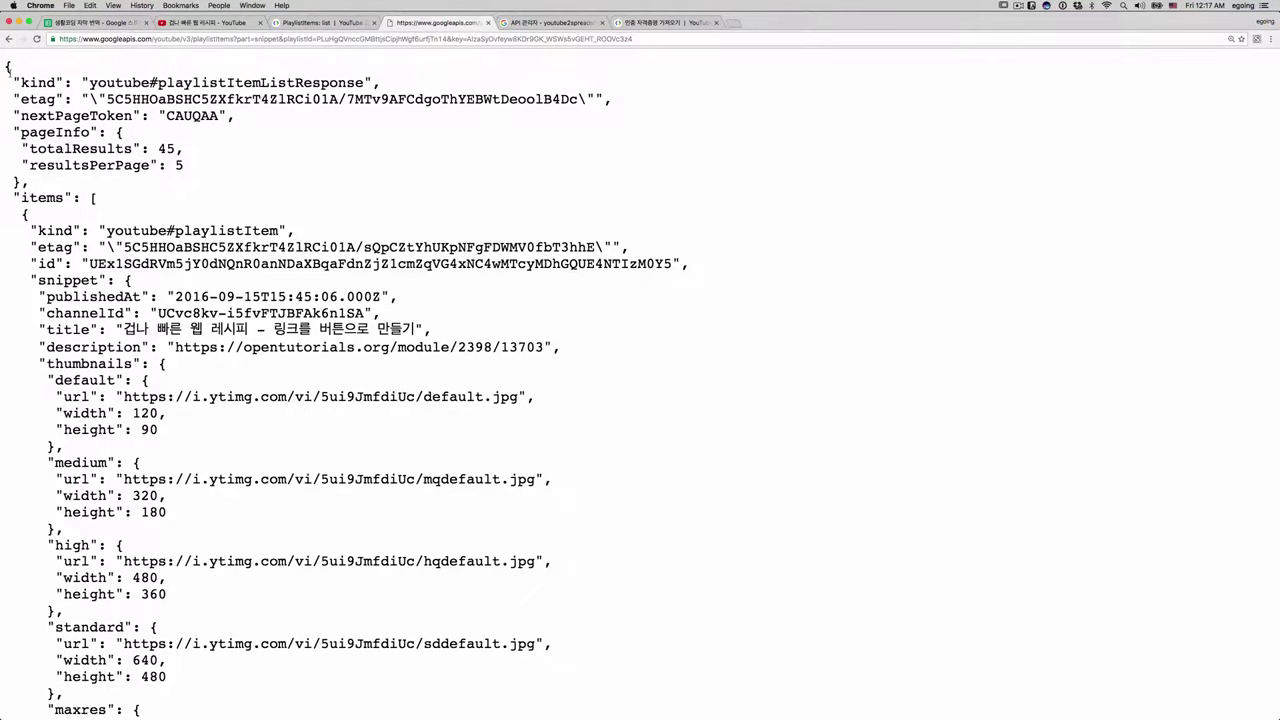
- Select the playlistItems request URL and bring up the JSON page's context menu
{"action": "left_click", "coordinate": [128, 40]}
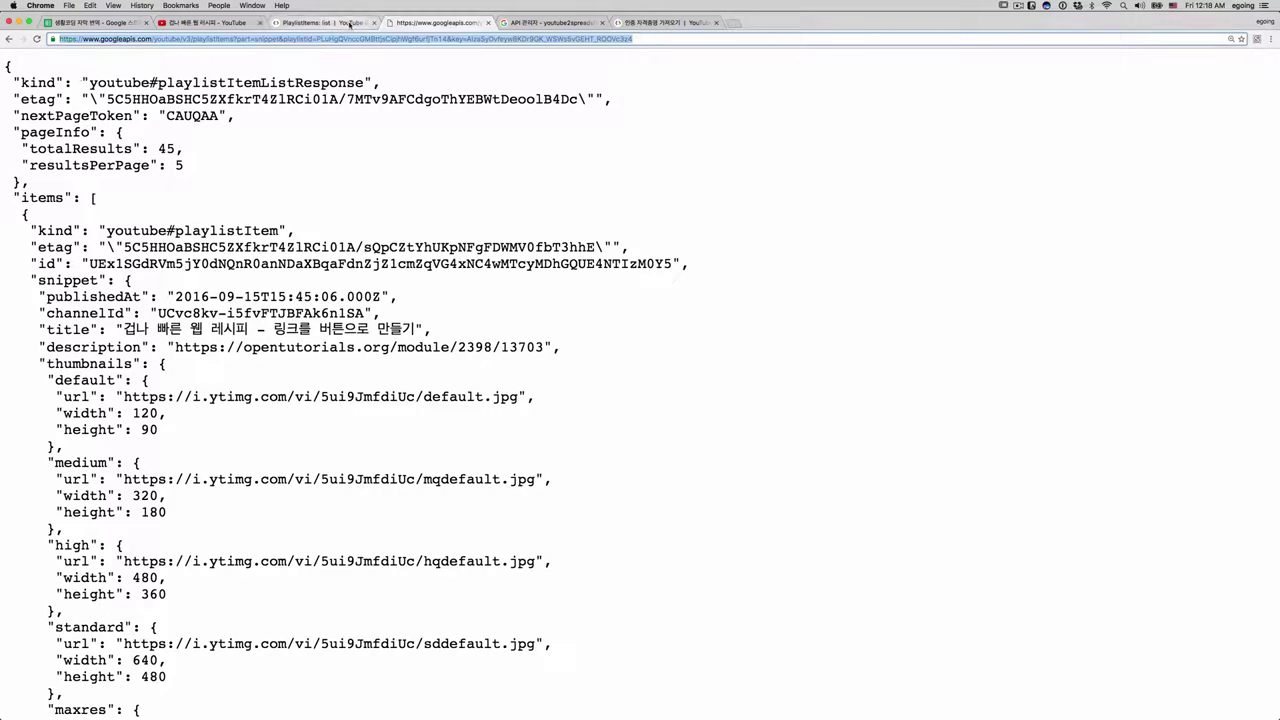
{"action": "right_click", "coordinate": [752, 206]}
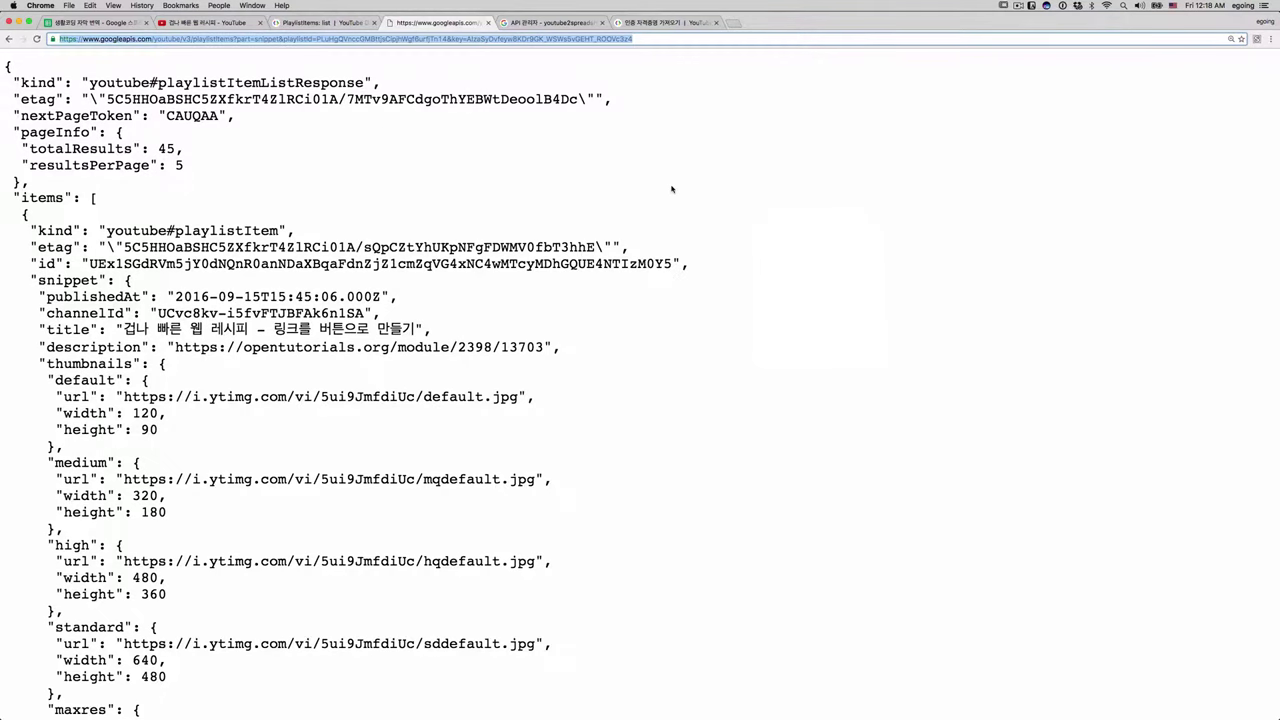
{"action": "right_click", "coordinate": [554, 128]}
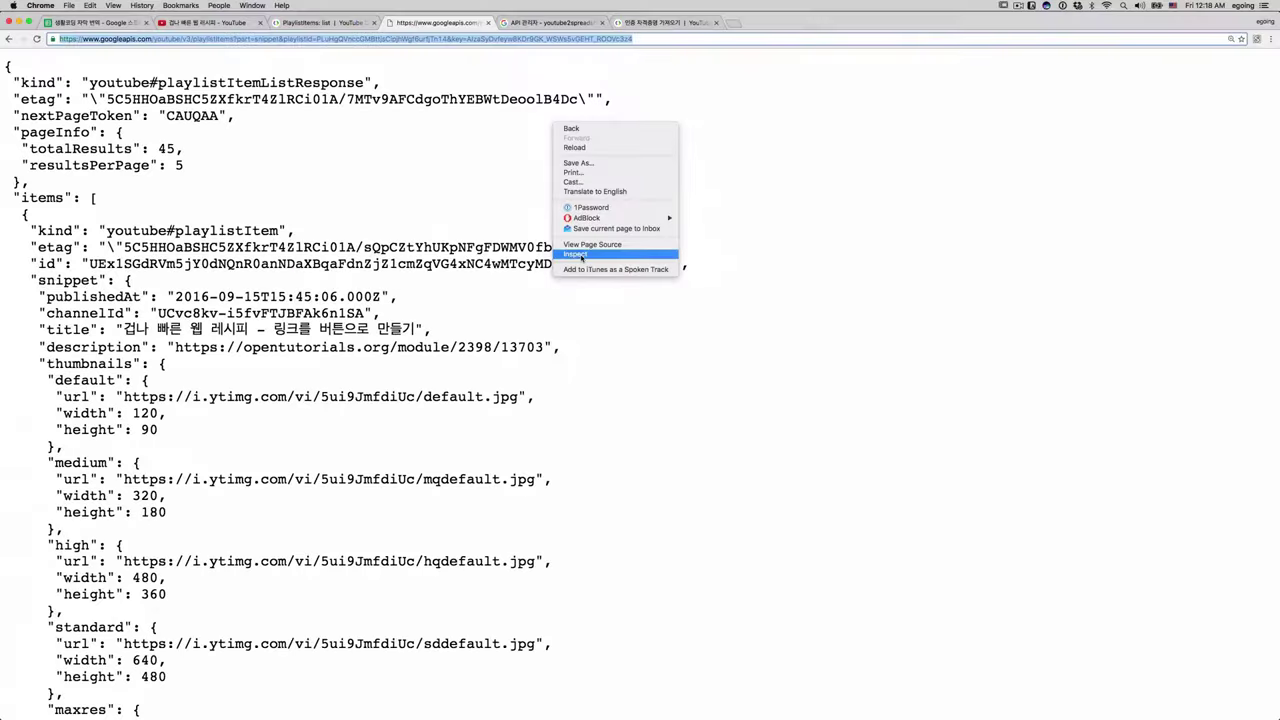
- Inspect the googleapis JSON page, show the Console, and enlarge the DevTools text
{"action": "left_click", "coordinate": [603, 250]}
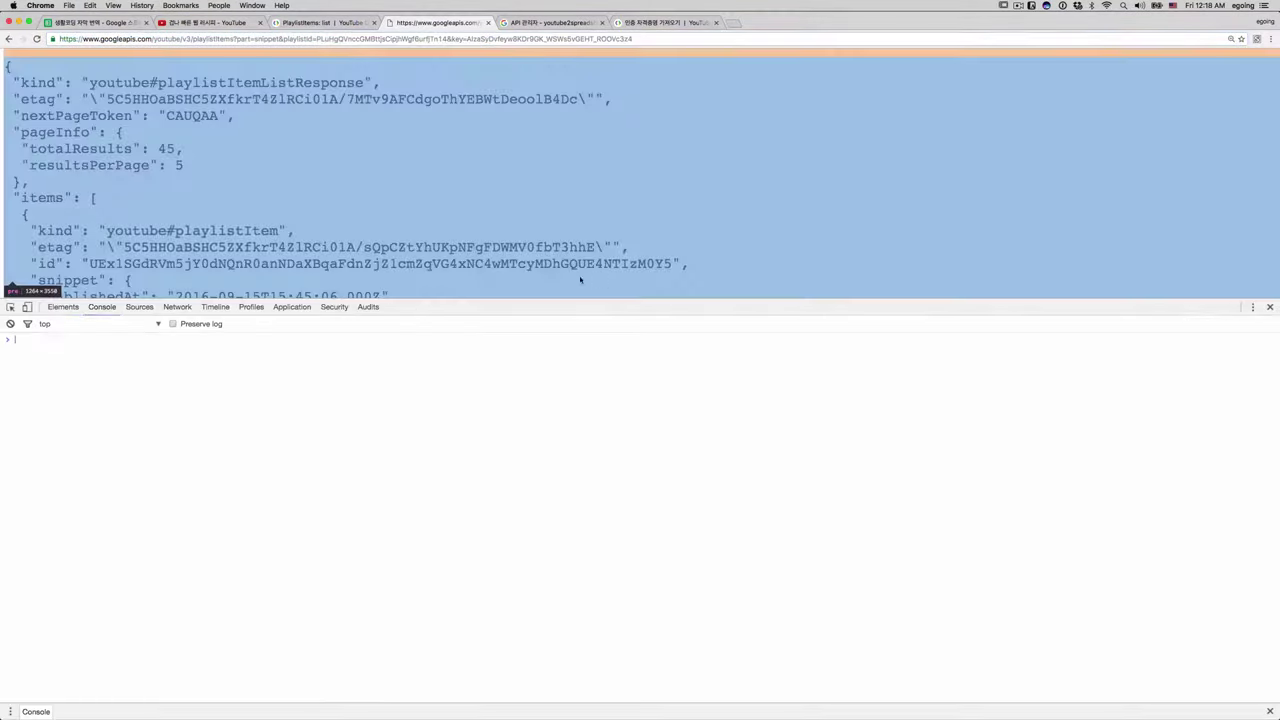
{"action": "left_click", "coordinate": [102, 313]}
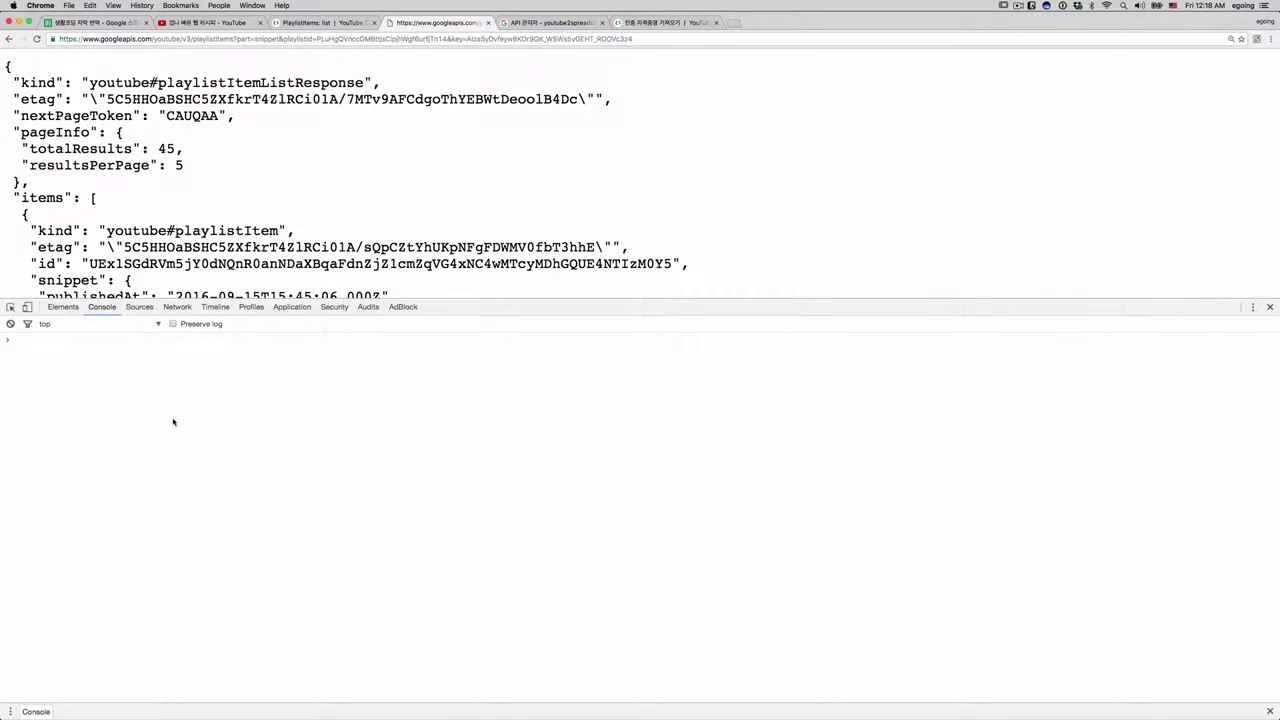
{"action": "key", "text": "super+equal"}
{"action": "key", "text": "super+equal"}
{"action": "key", "text": "super+equal"}
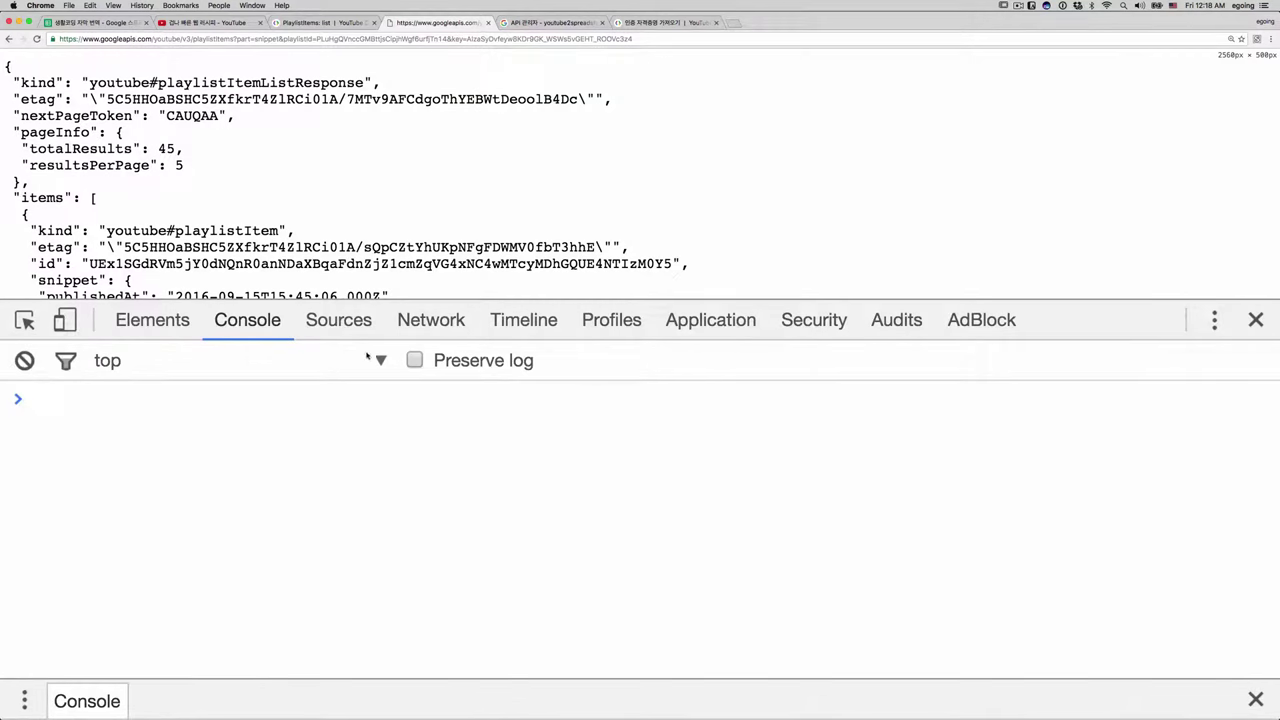
- Switch to the YouTube playlist tab and open DevTools on that page
{"action": "left_click", "coordinate": [313, 24]}
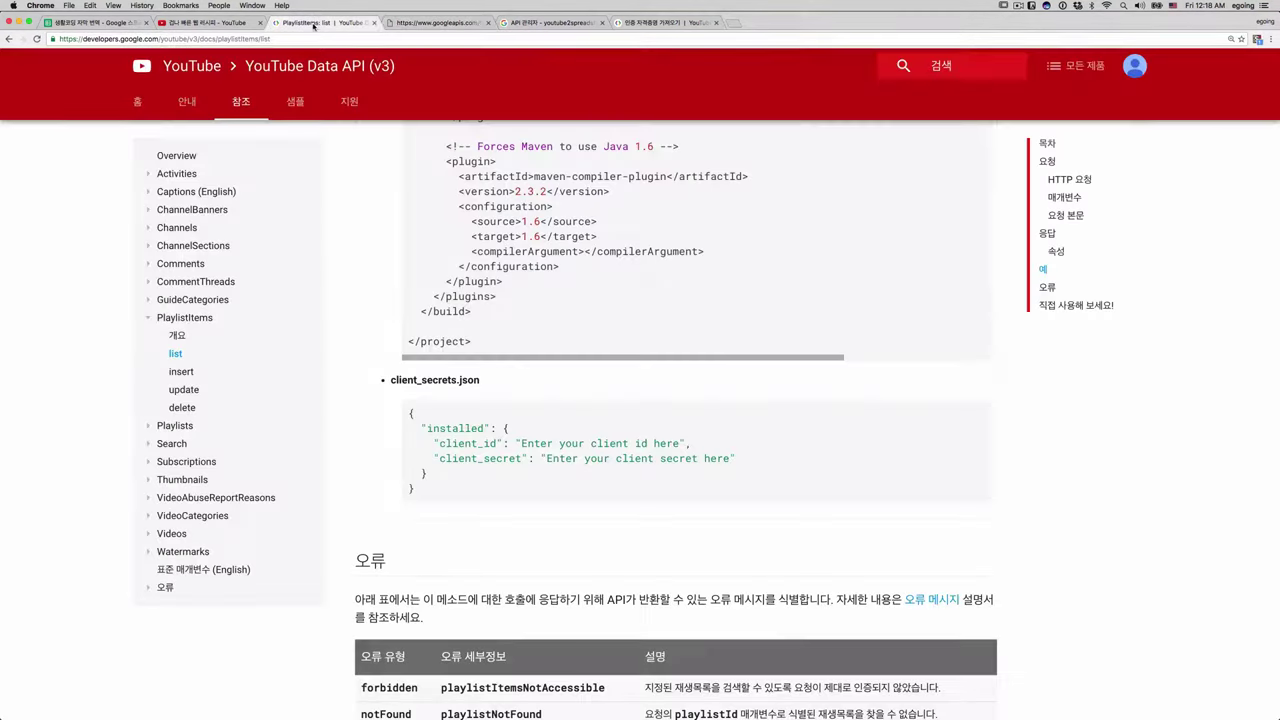
{"action": "left_click", "coordinate": [418, 22]}
{"action": "left_click", "coordinate": [313, 22]}
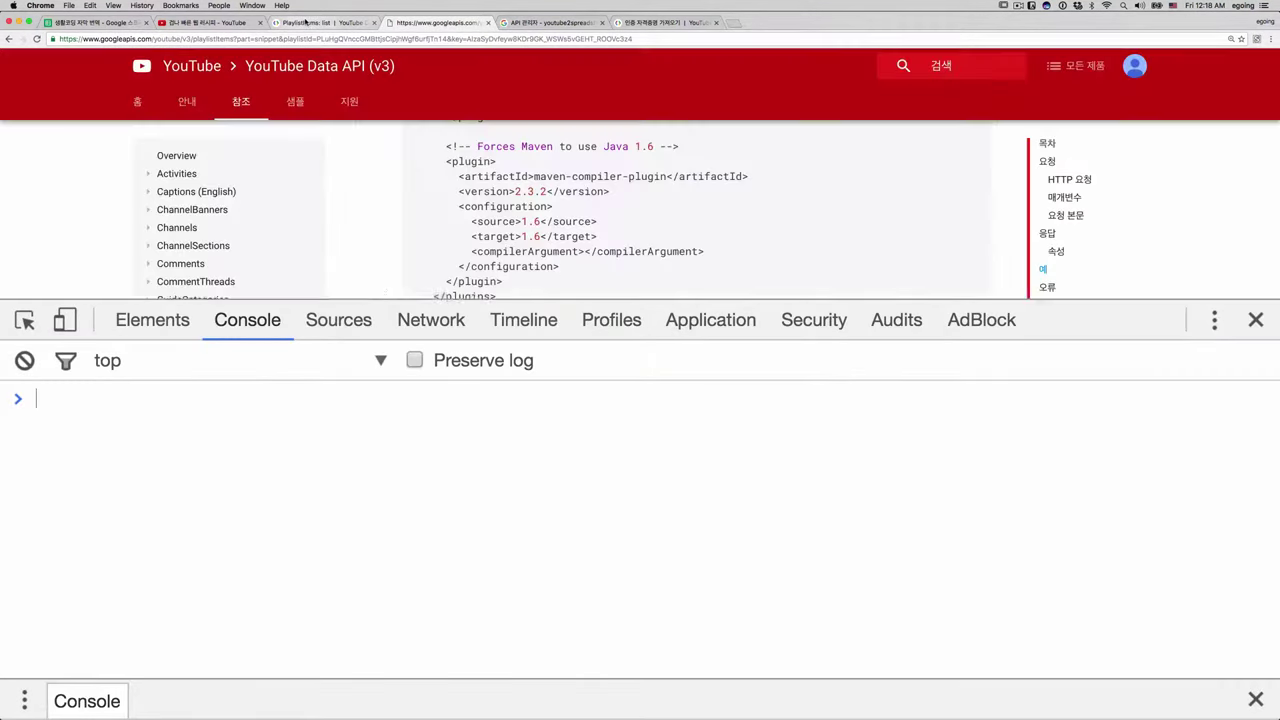
{"action": "left_click", "coordinate": [191, 23]}
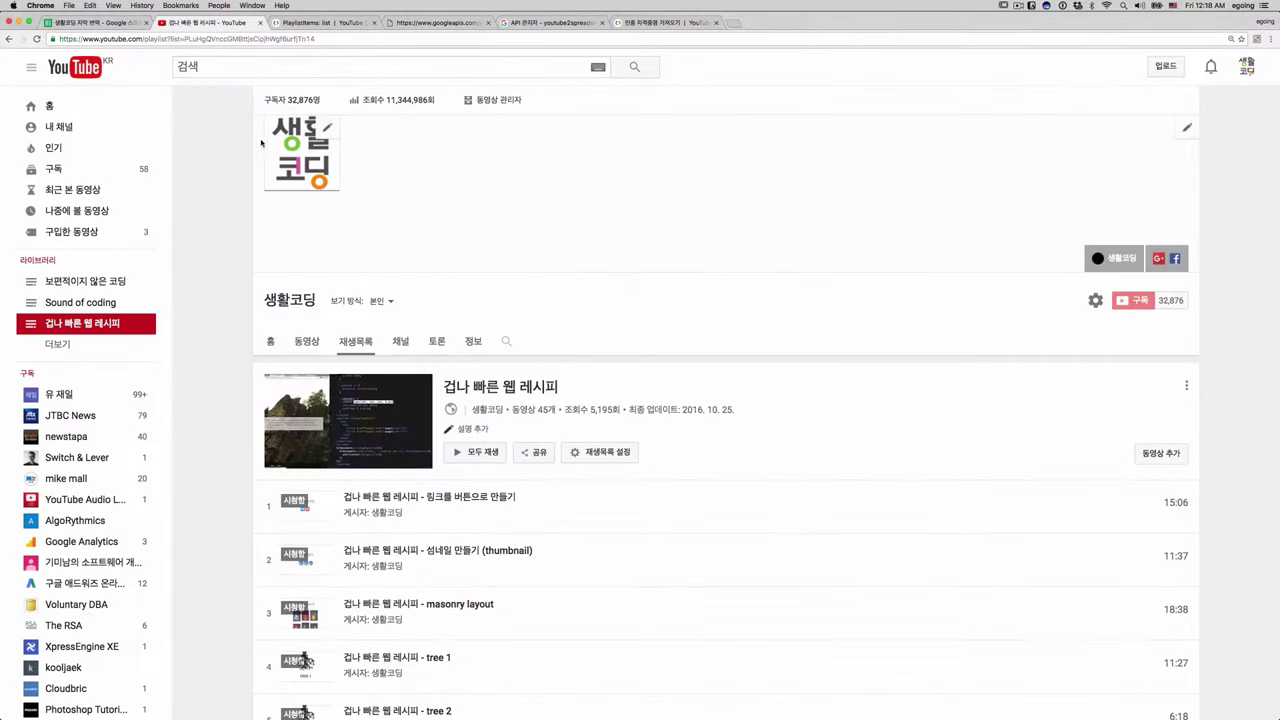
{"action": "right_click", "coordinate": [226, 147]}
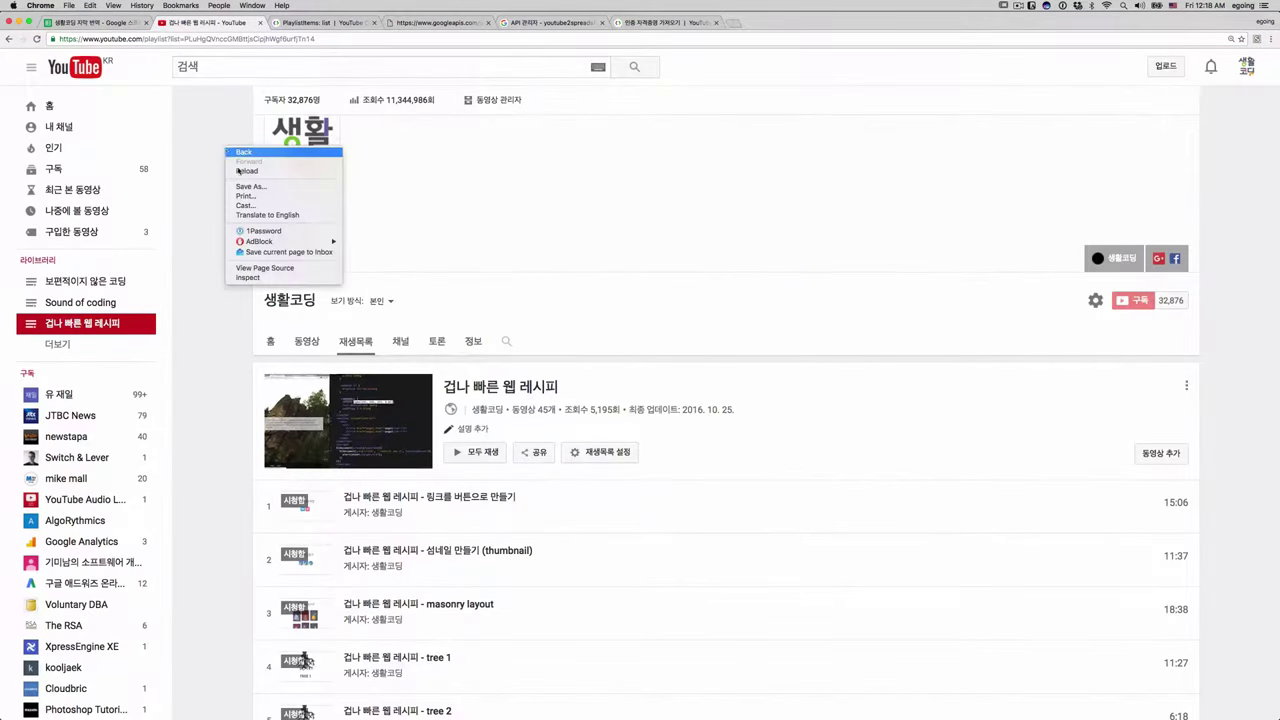
{"action": "left_click", "coordinate": [296, 269]}
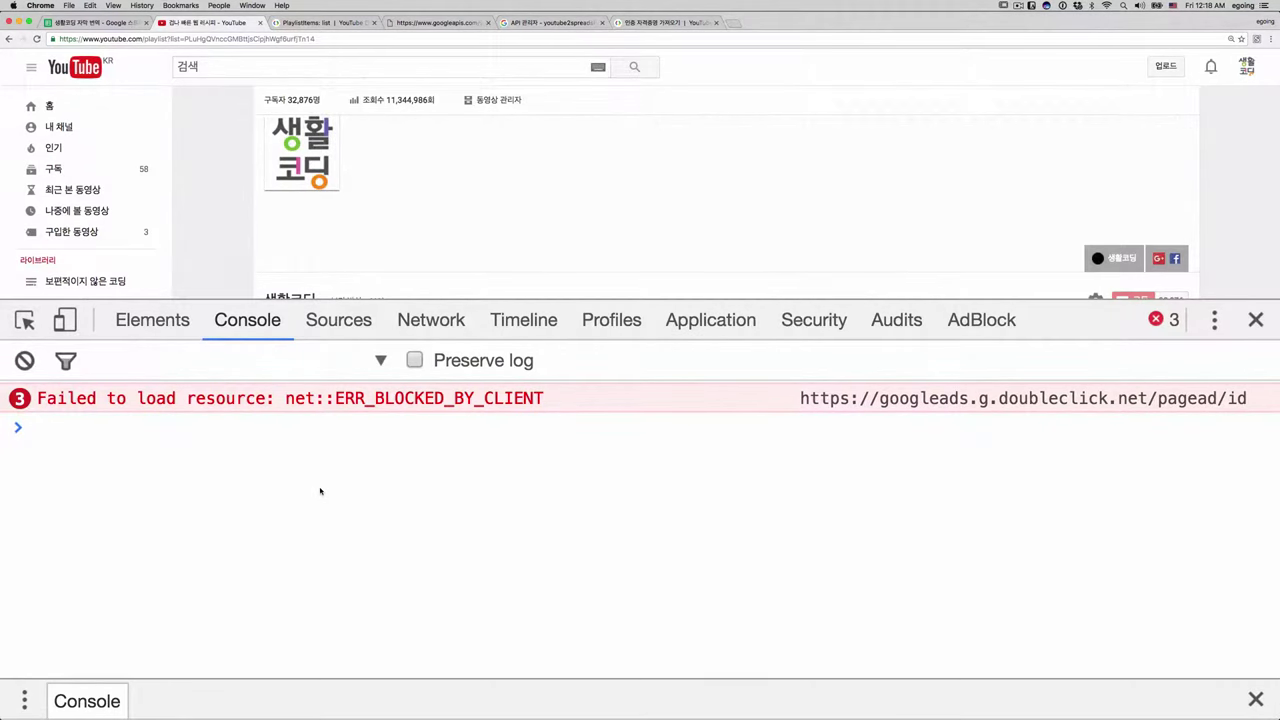
- Copy the playlistItems request URL and store it in the YouTube console as var url
{"action": "left_click", "coordinate": [446, 24]}
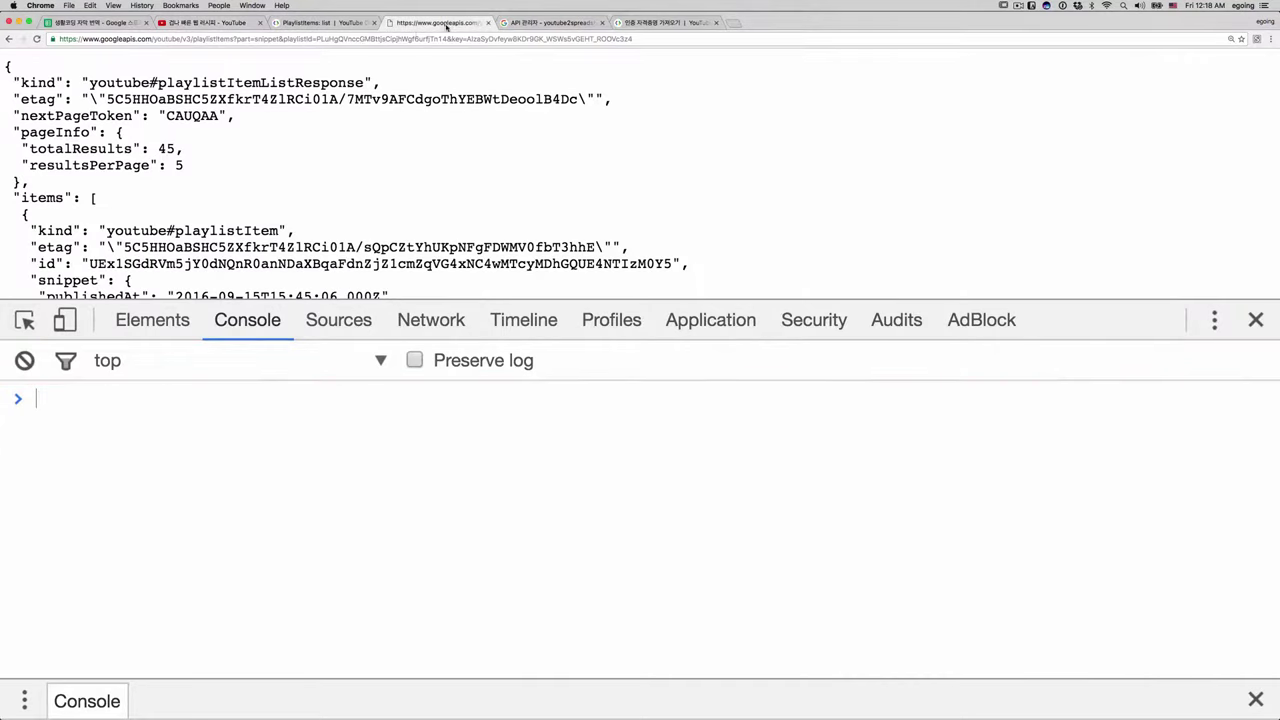
{"action": "left_click", "coordinate": [313, 40]}
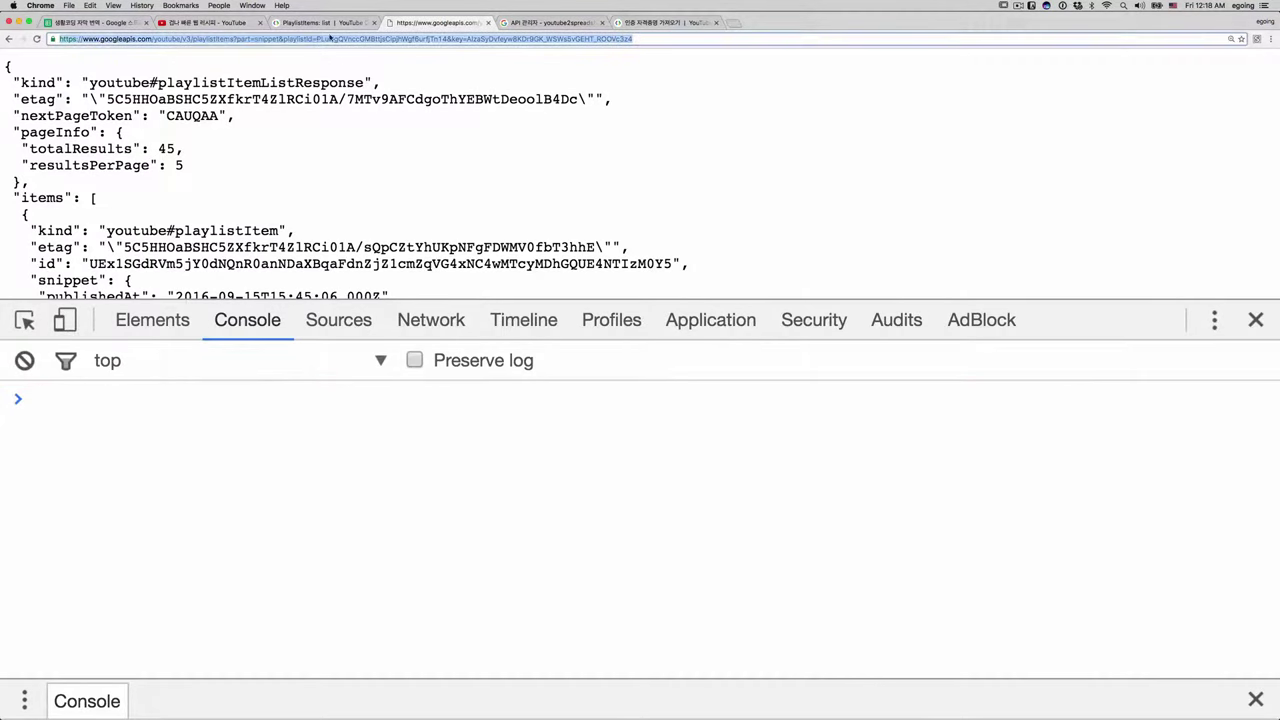
{"action": "left_click", "coordinate": [323, 24]}
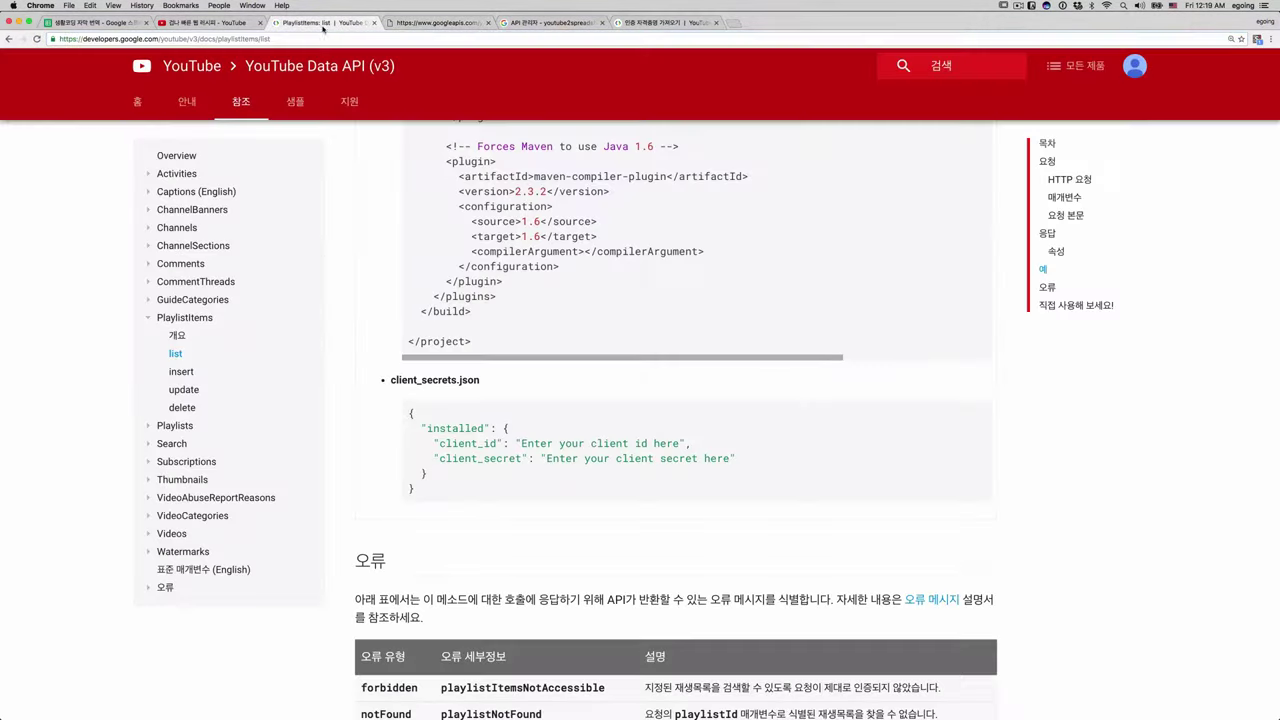
{"action": "left_click", "coordinate": [203, 23]}
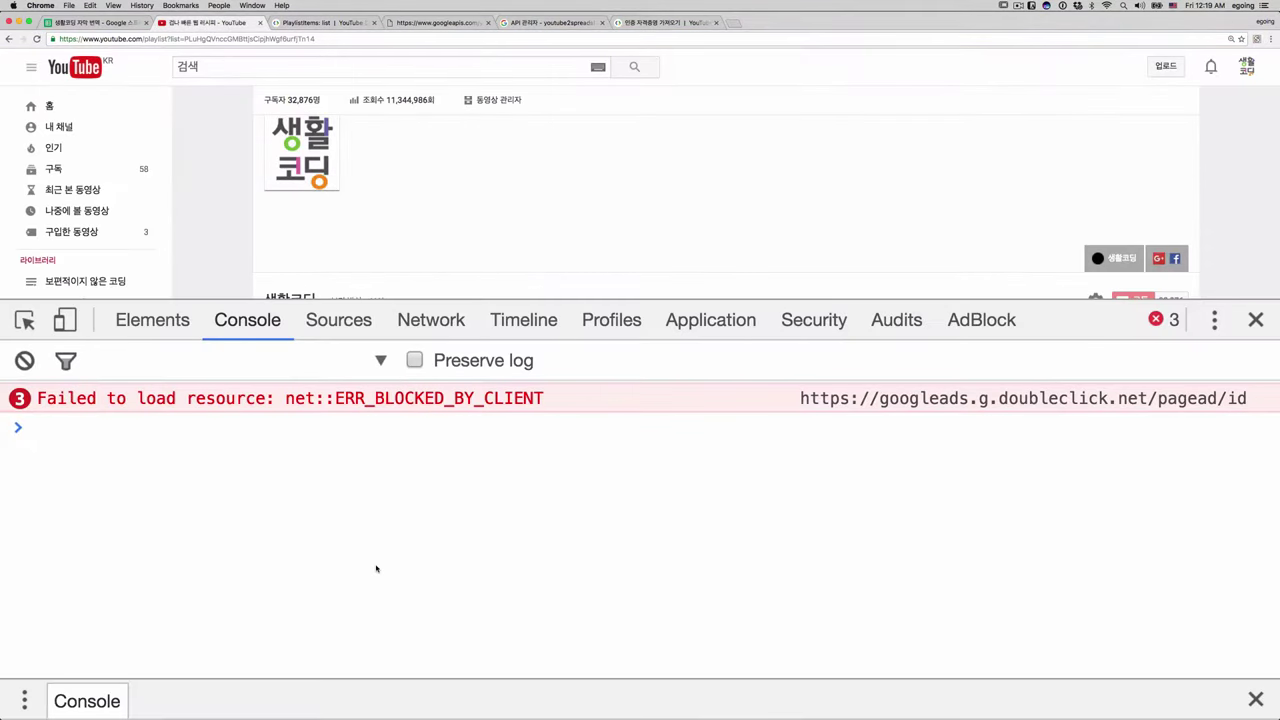
{"action": "type", "text": "var "}
{"action": "type", "text": "url = '"}
{"action": "key", "text": "super+v"}
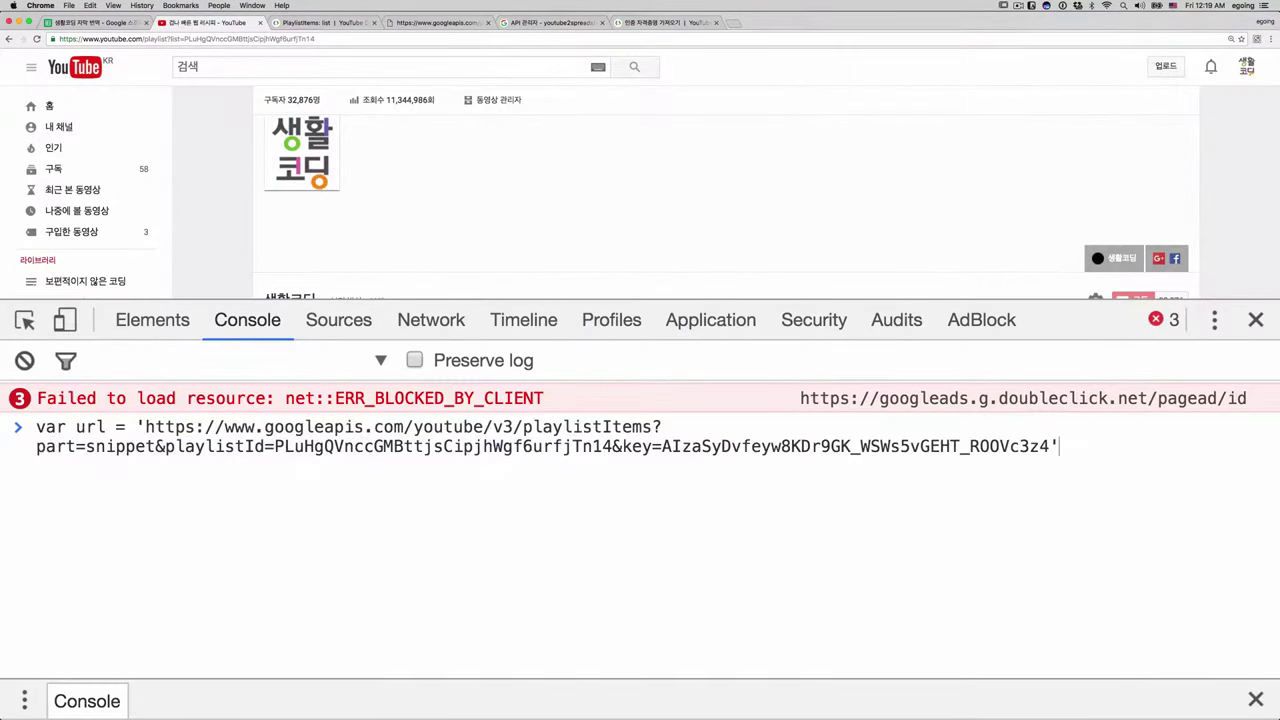
{"action": "type", "text": ";"}
{"action": "key", "text": "Return"}
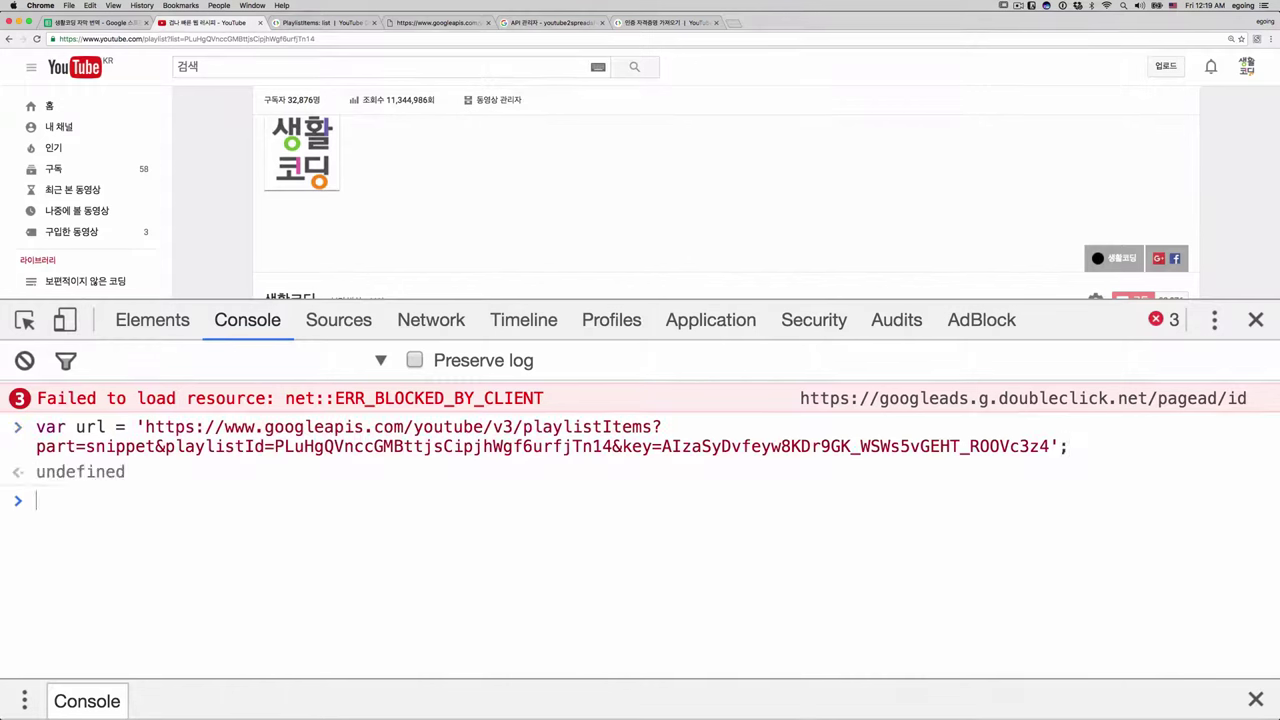
- Evaluate url to confirm its value, recall the definition from history, then start a new tab
{"action": "type", "text": "url"}
{"action": "key", "text": "Return"}
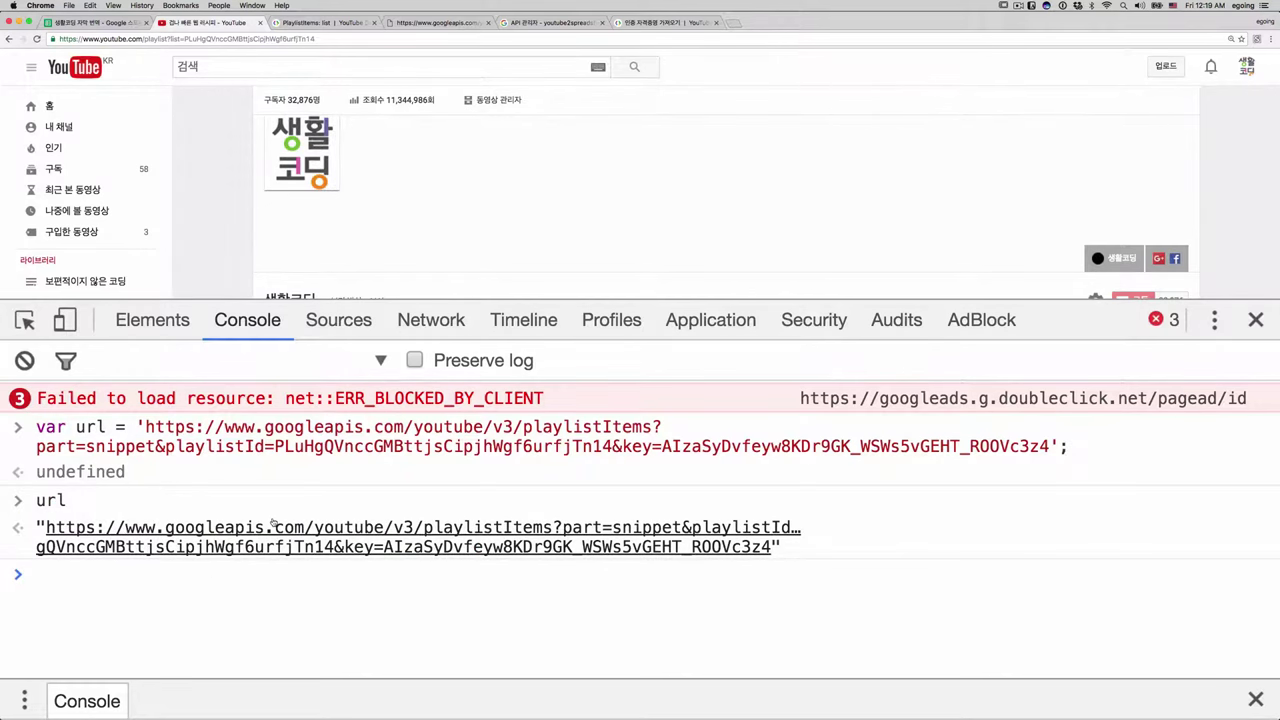
{"action": "scroll", "coordinate": [476, 150], "scroll_direction": "down", "scroll_amount": 3}
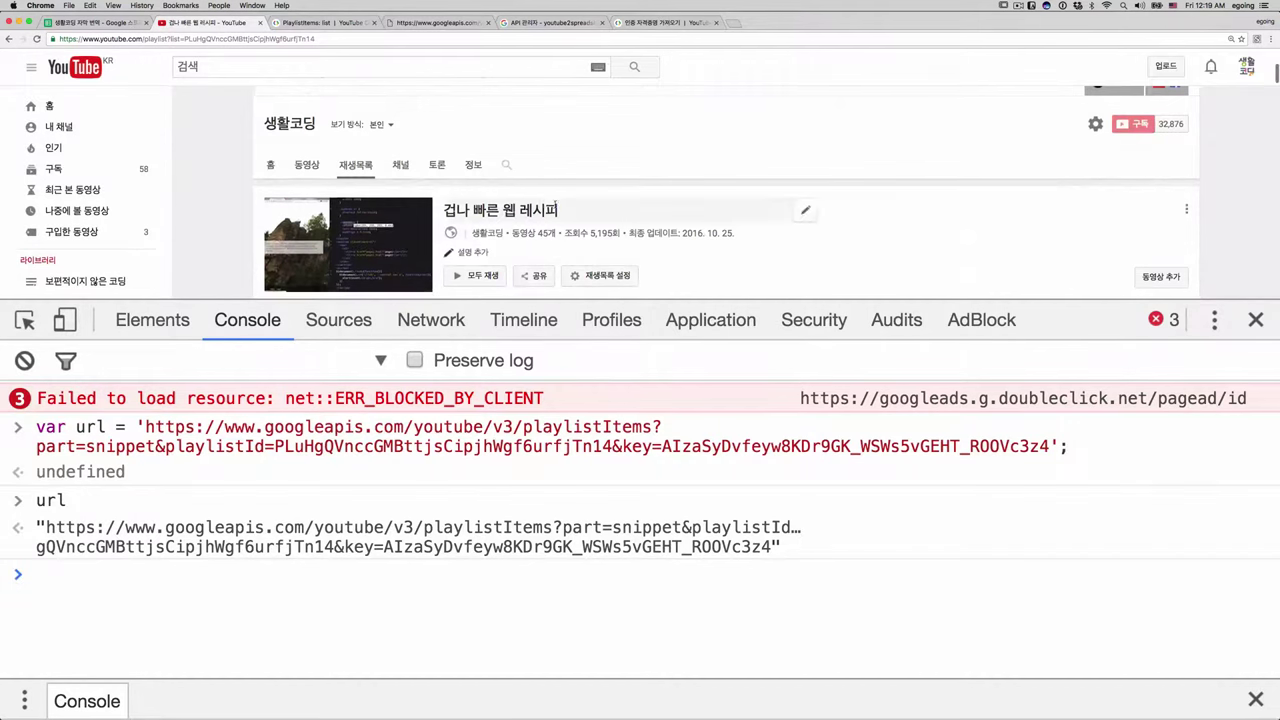
{"action": "scroll", "coordinate": [557, 211], "scroll_direction": "down", "scroll_amount": 3}
{"action": "scroll", "coordinate": [557, 211], "scroll_direction": "up", "scroll_amount": 3}
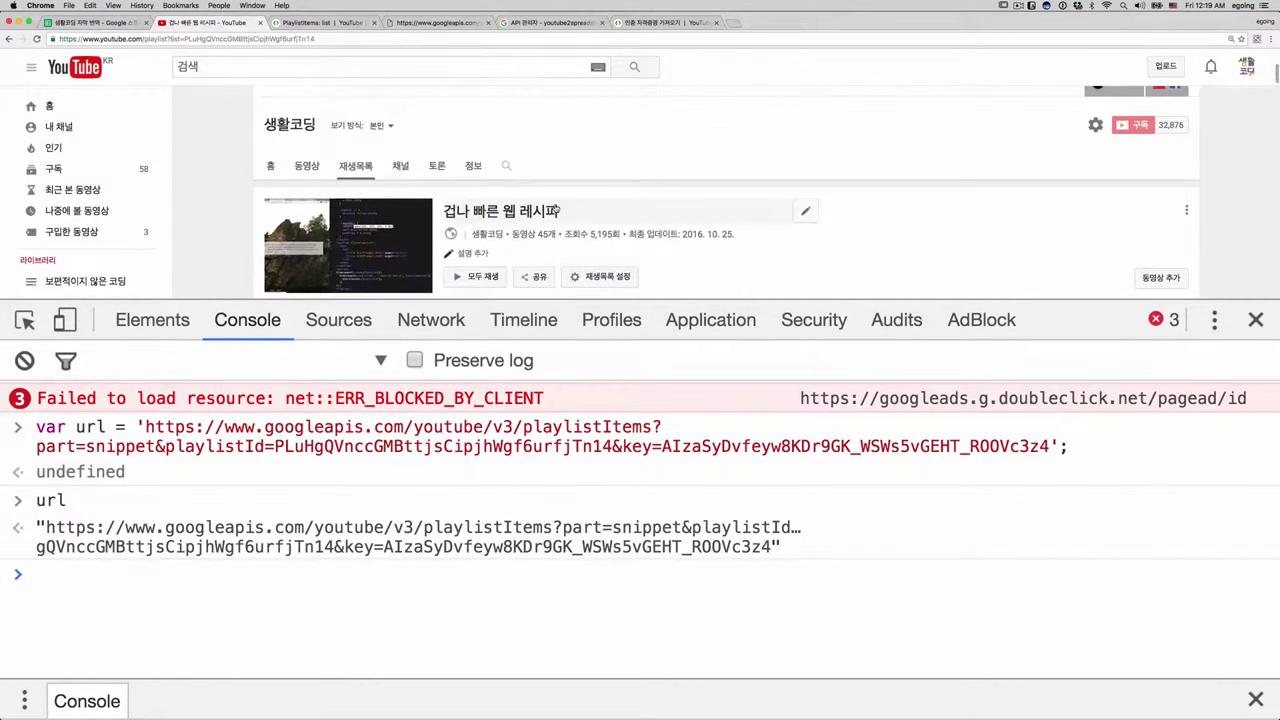
{"action": "scroll", "coordinate": [557, 211], "scroll_direction": "down", "scroll_amount": 2}
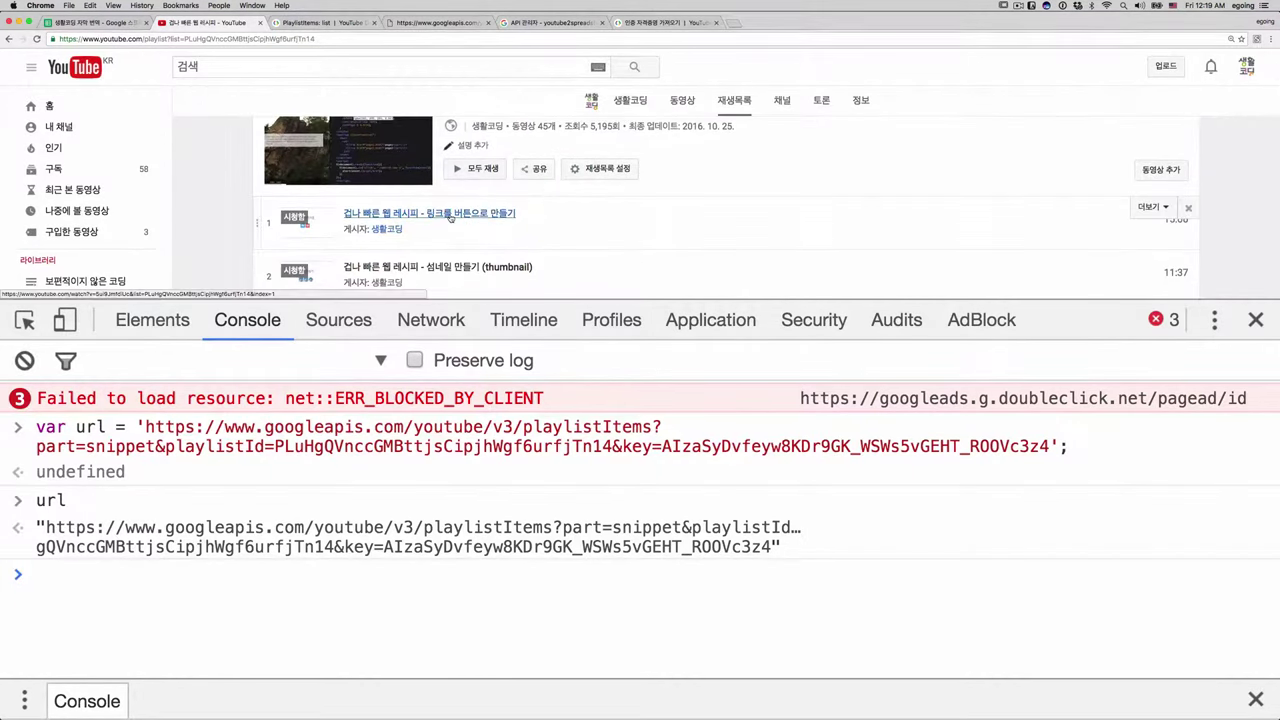
{"action": "left_click", "coordinate": [450, 489]}
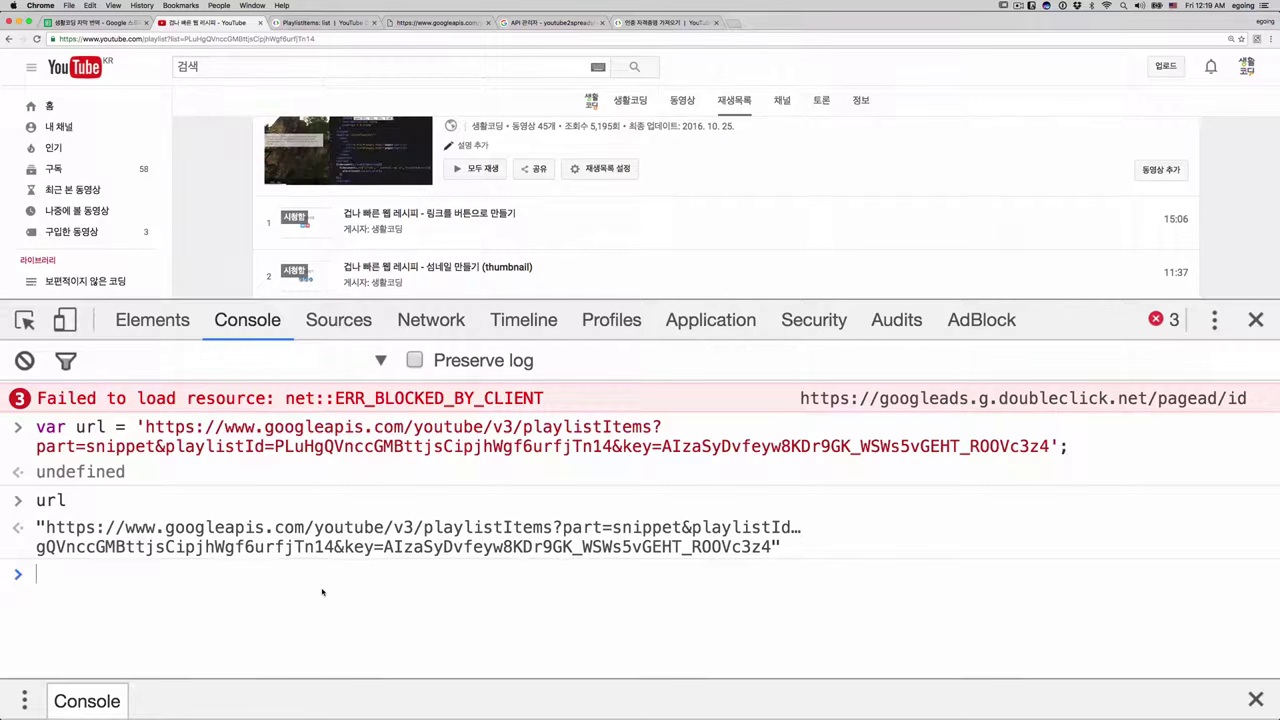
{"action": "key", "text": "Up"}
{"action": "key", "text": "Up"}
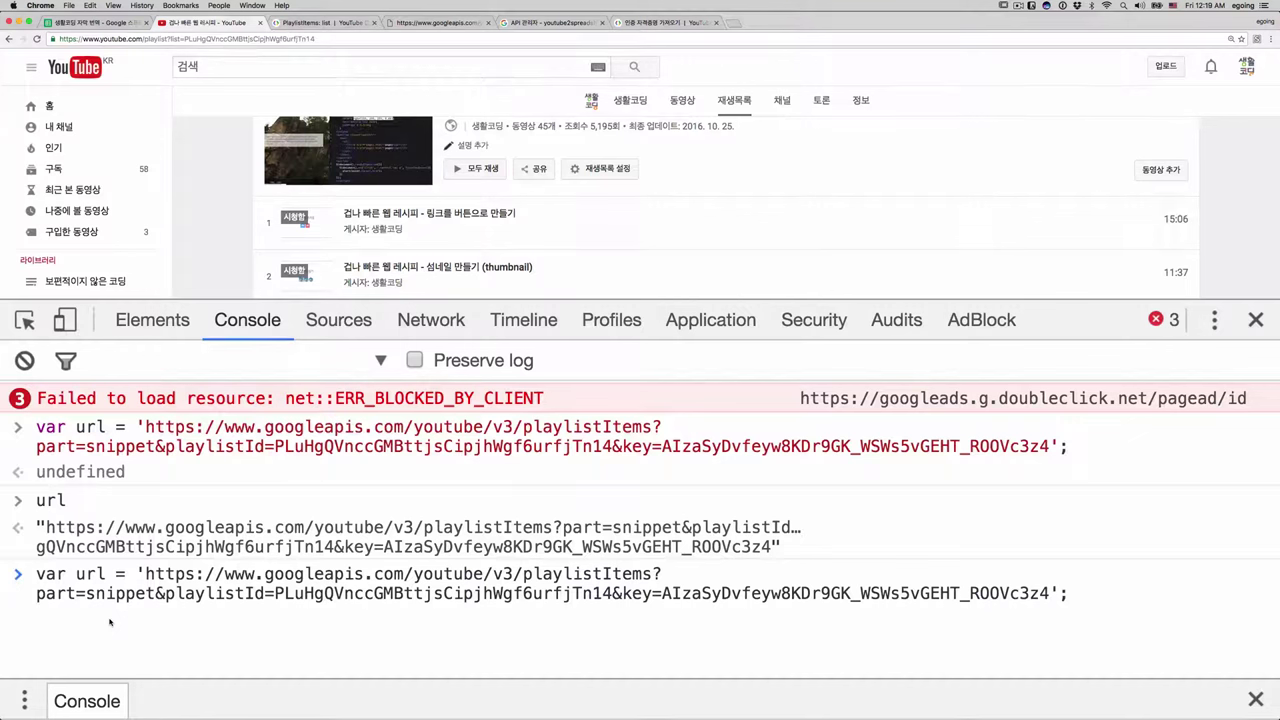
{"action": "key", "text": "super+s"}
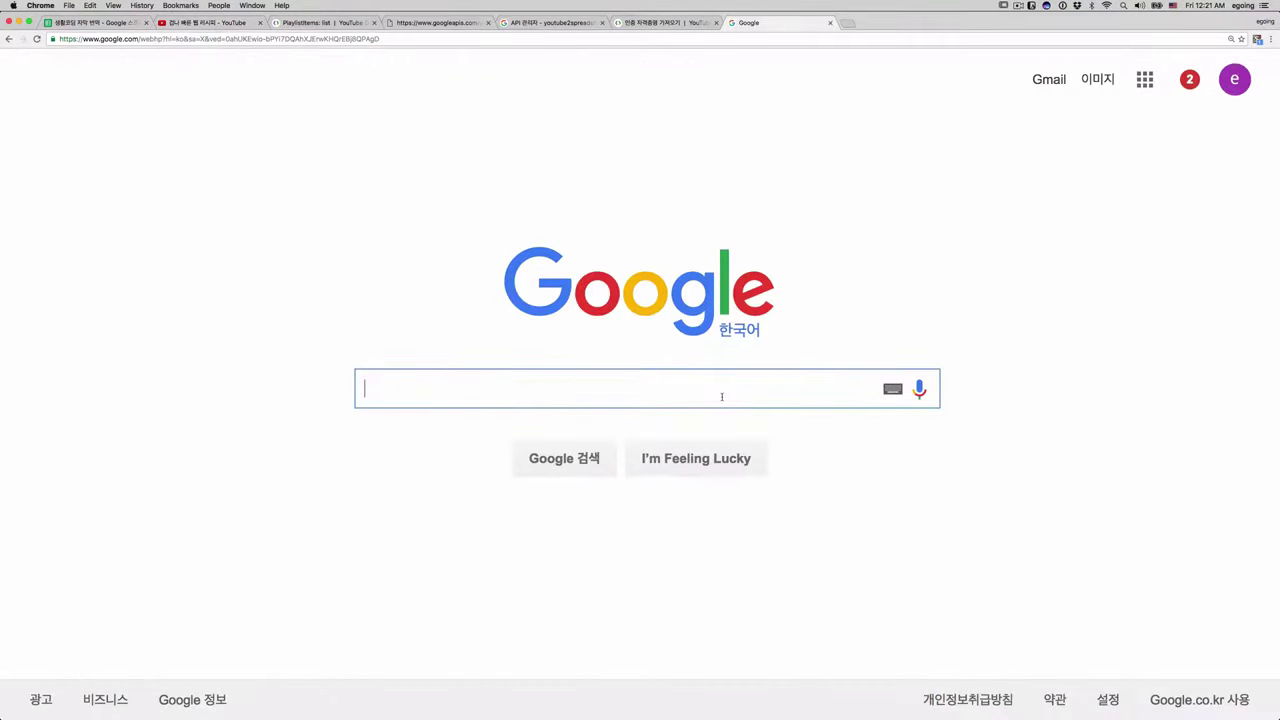
- Search Google for 'xmlhttprequest'
{"action": "type", "text": "xml"}
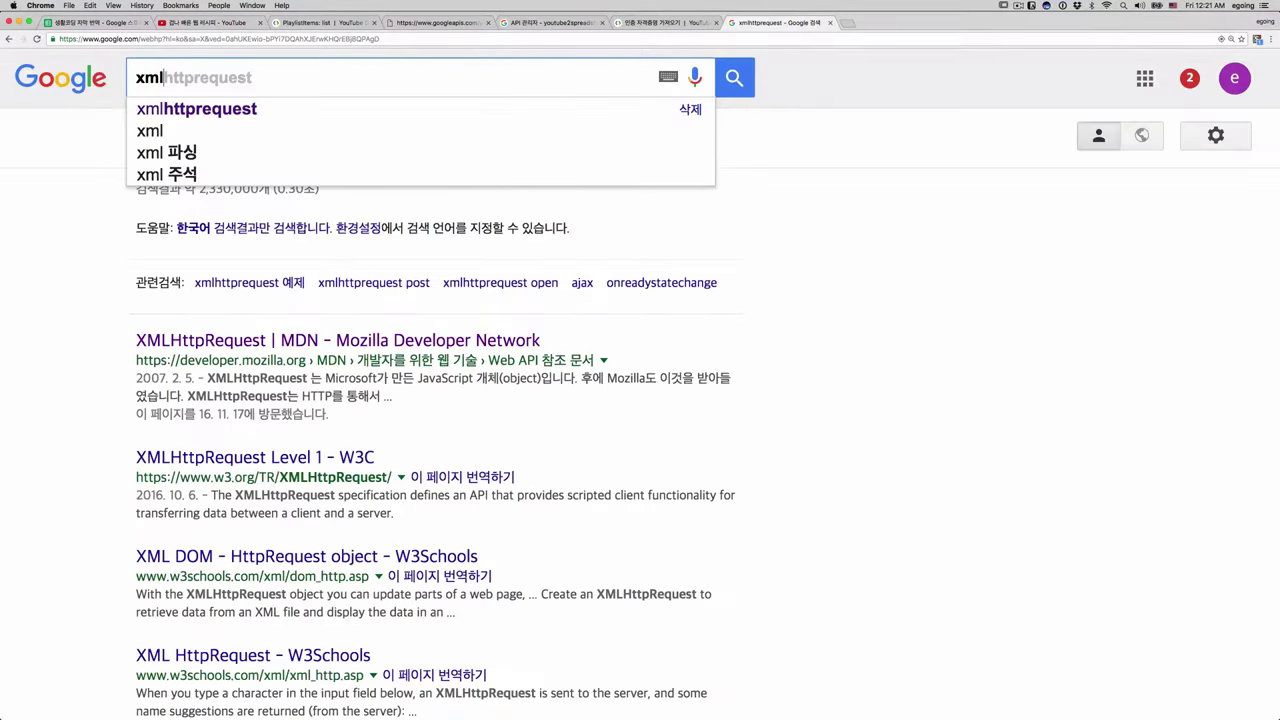
{"action": "type", "text": "httpr"}
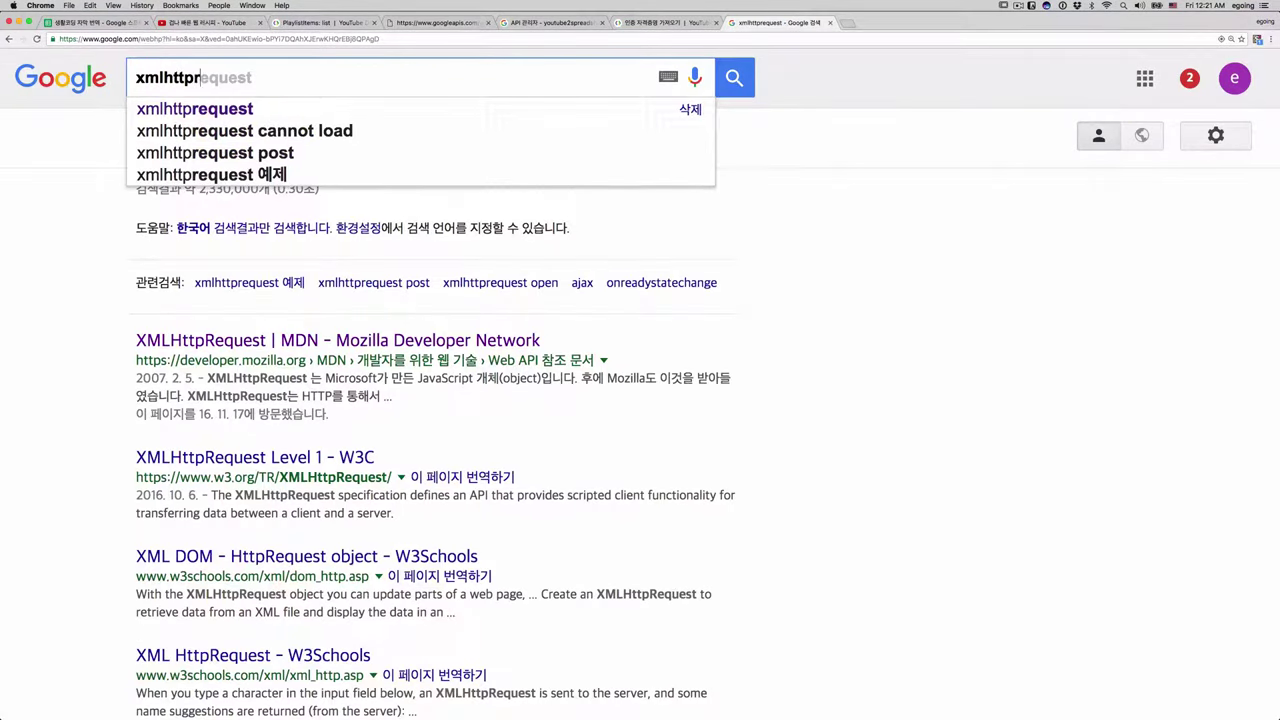
{"action": "type", "text": "equest"}
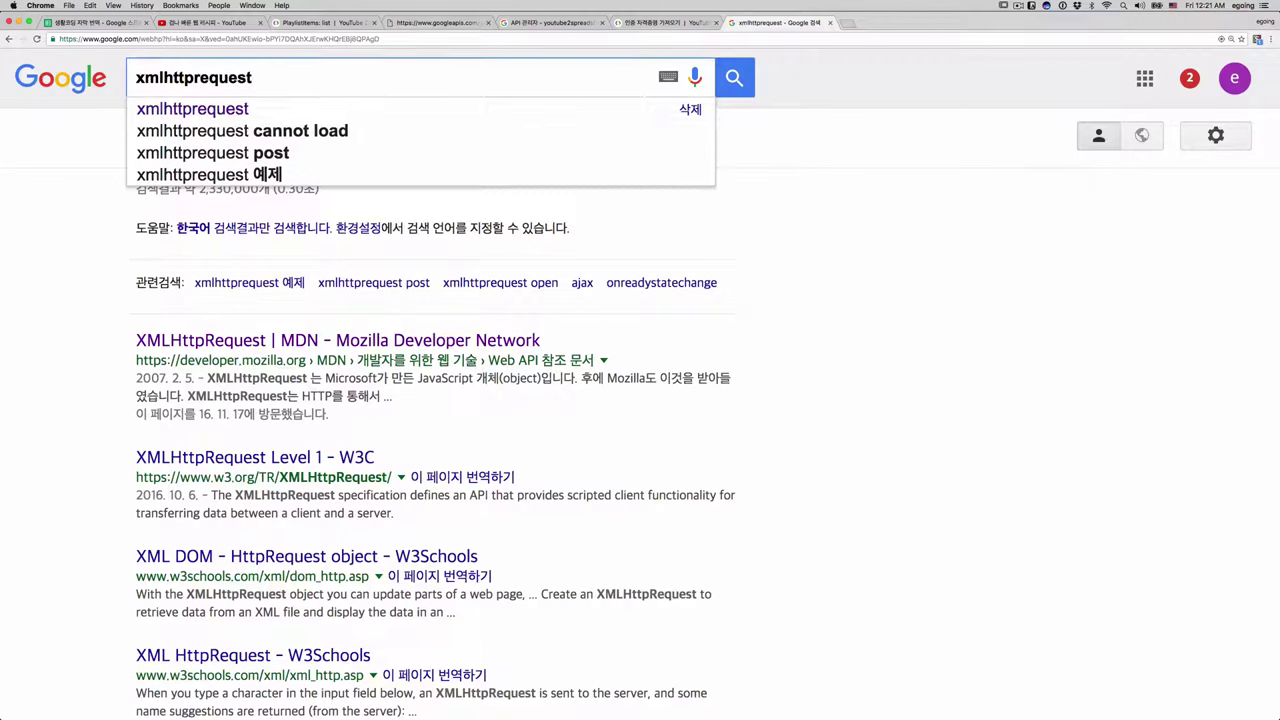
{"action": "left_click", "coordinate": [200, 77]}
{"action": "key", "text": "End"}
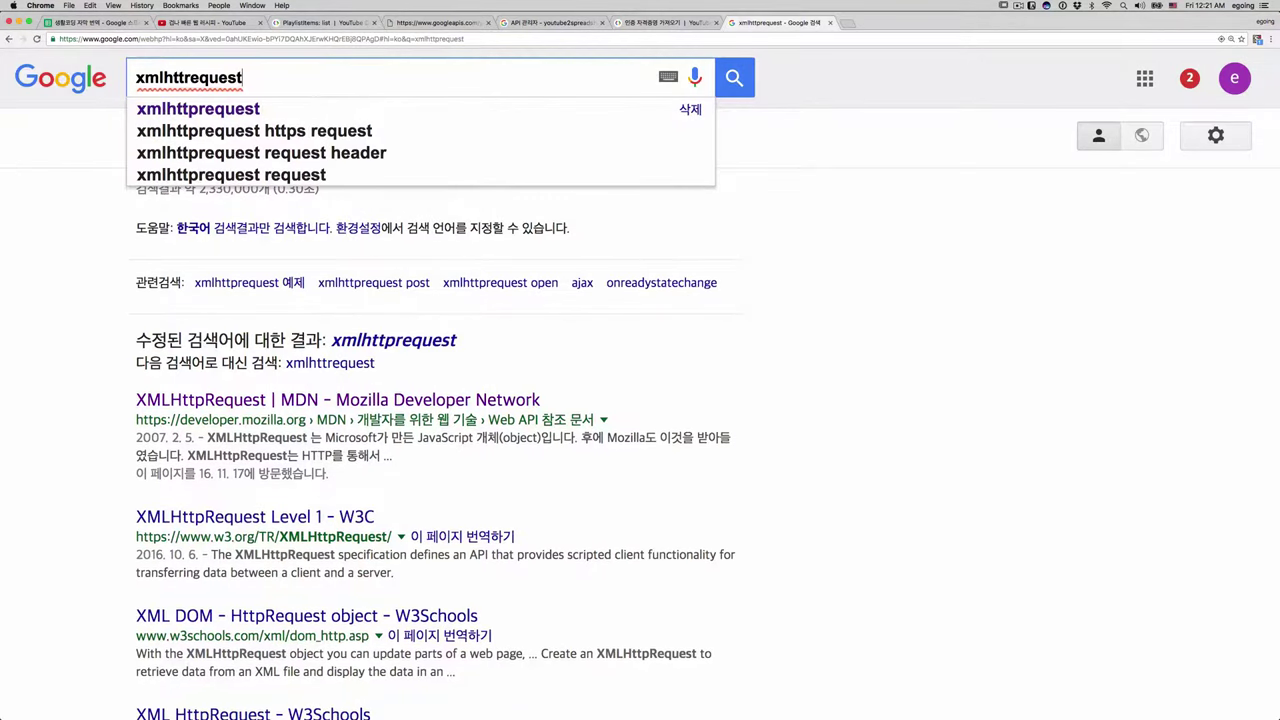
{"action": "key", "text": "Return"}
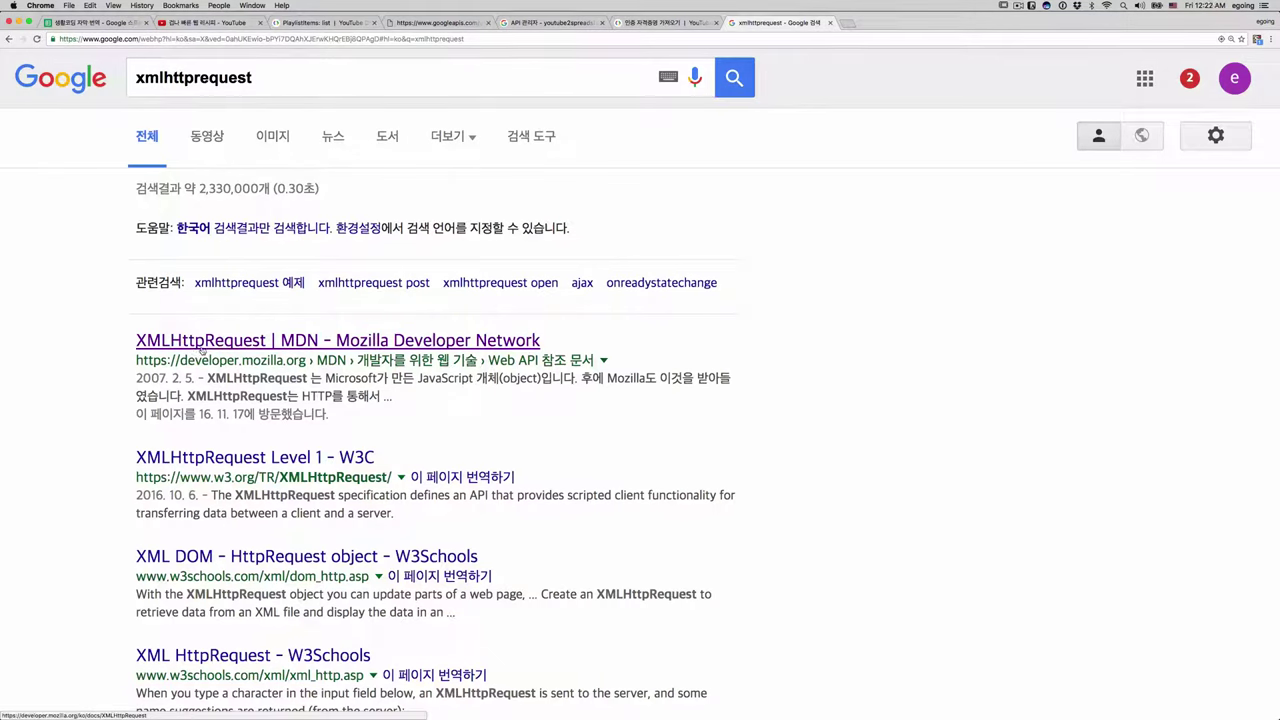
- Refine the search to 'xmlhttprequest mdn' and open the MDN XMLHttpRequest result
{"action": "left_click", "coordinate": [363, 77]}
{"action": "type", "text": "ms"}
{"action": "key", "text": "BackSpace"}
{"action": "type", "text": "d"}
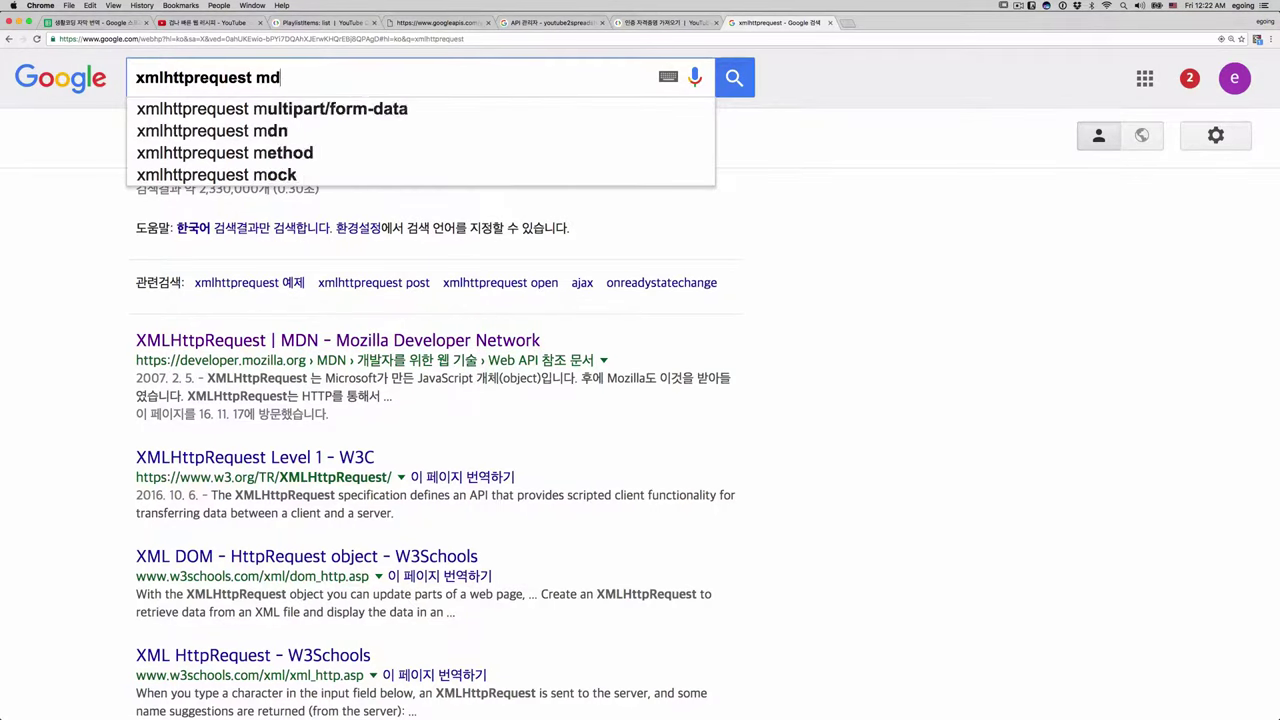
{"action": "type", "text": "n"}
{"action": "key", "text": "Return"}
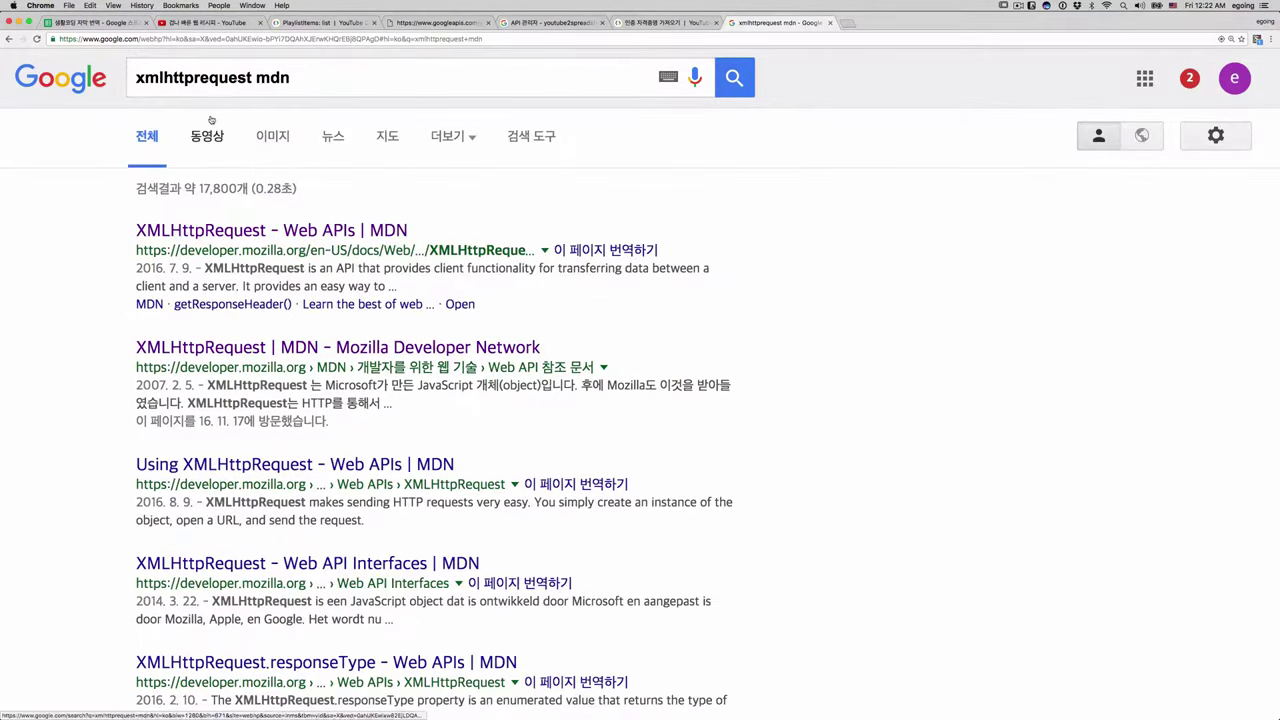
{"action": "left_click", "coordinate": [296, 240]}
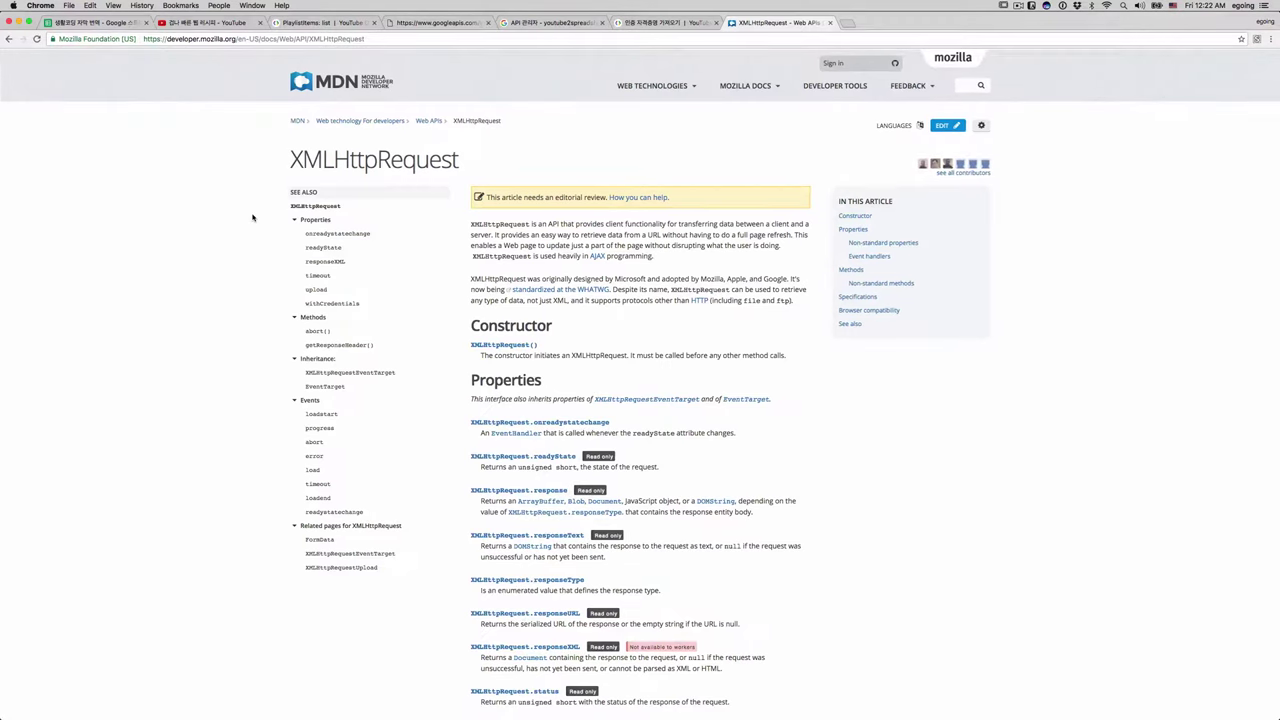
- Open the Korean MDN XMLHttpRequest page, grab its asynchronous example code, and return to the YouTube tab
{"action": "left_click", "coordinate": [8, 41]}
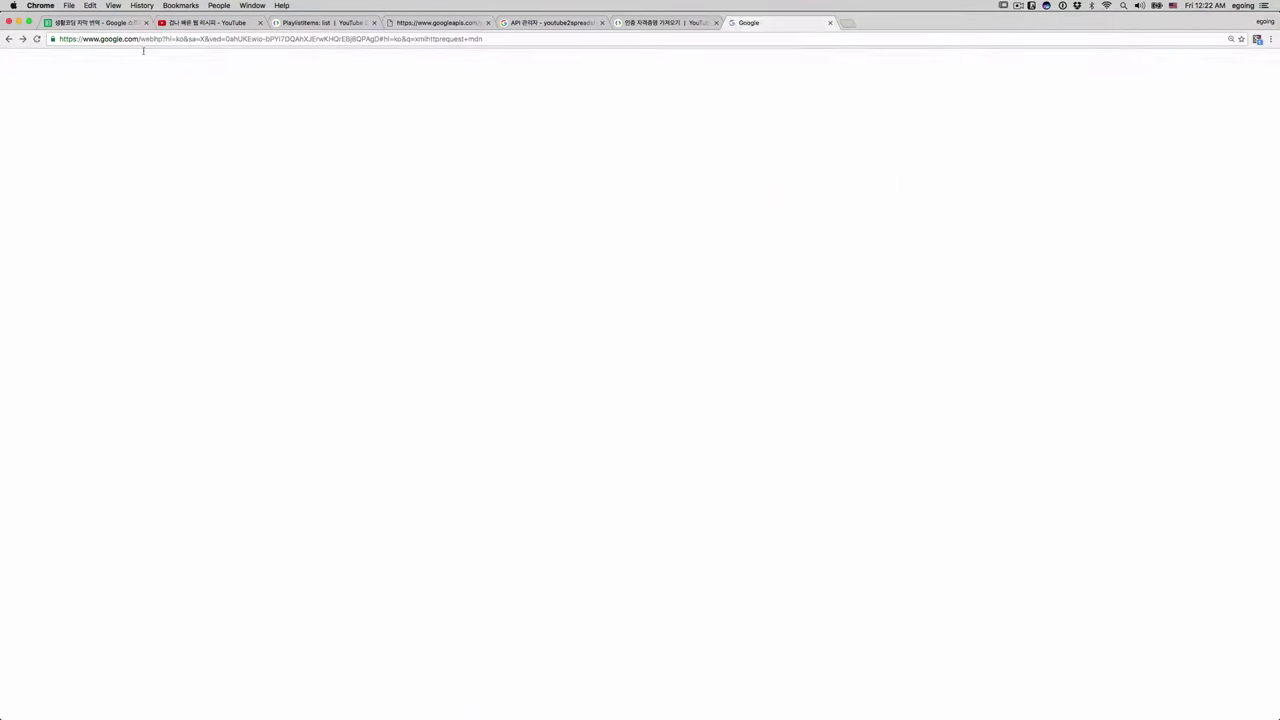
{"action": "left_click", "coordinate": [418, 348]}
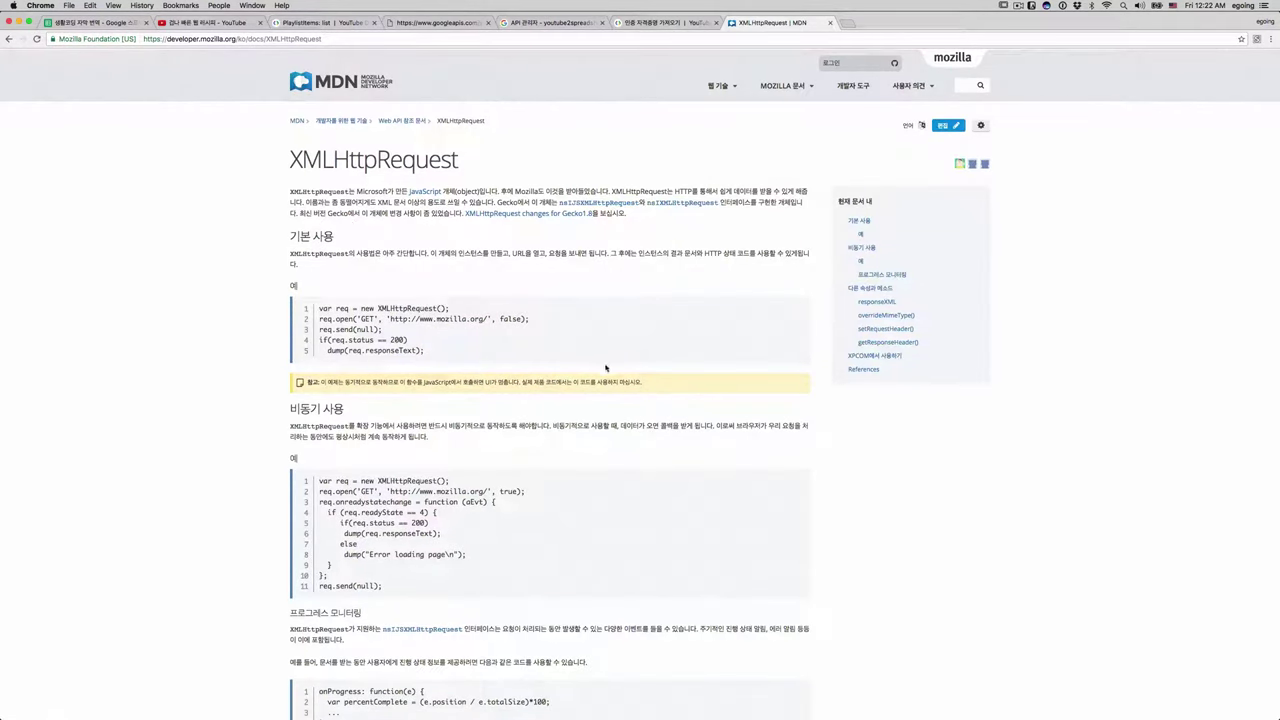
{"action": "left_click_drag", "start_coordinate": [445, 362], "coordinate": [320, 305]}
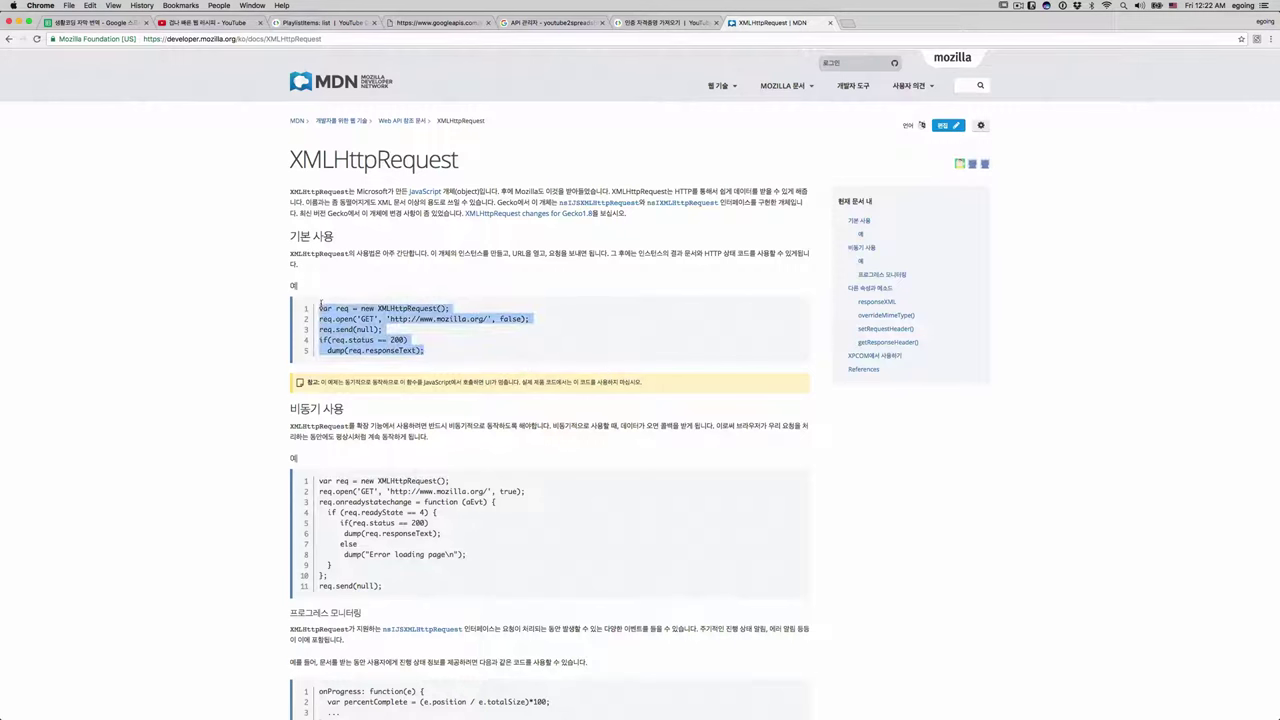
{"action": "left_click_drag", "start_coordinate": [384, 587], "coordinate": [312, 481]}
{"action": "key", "text": "super+c"}
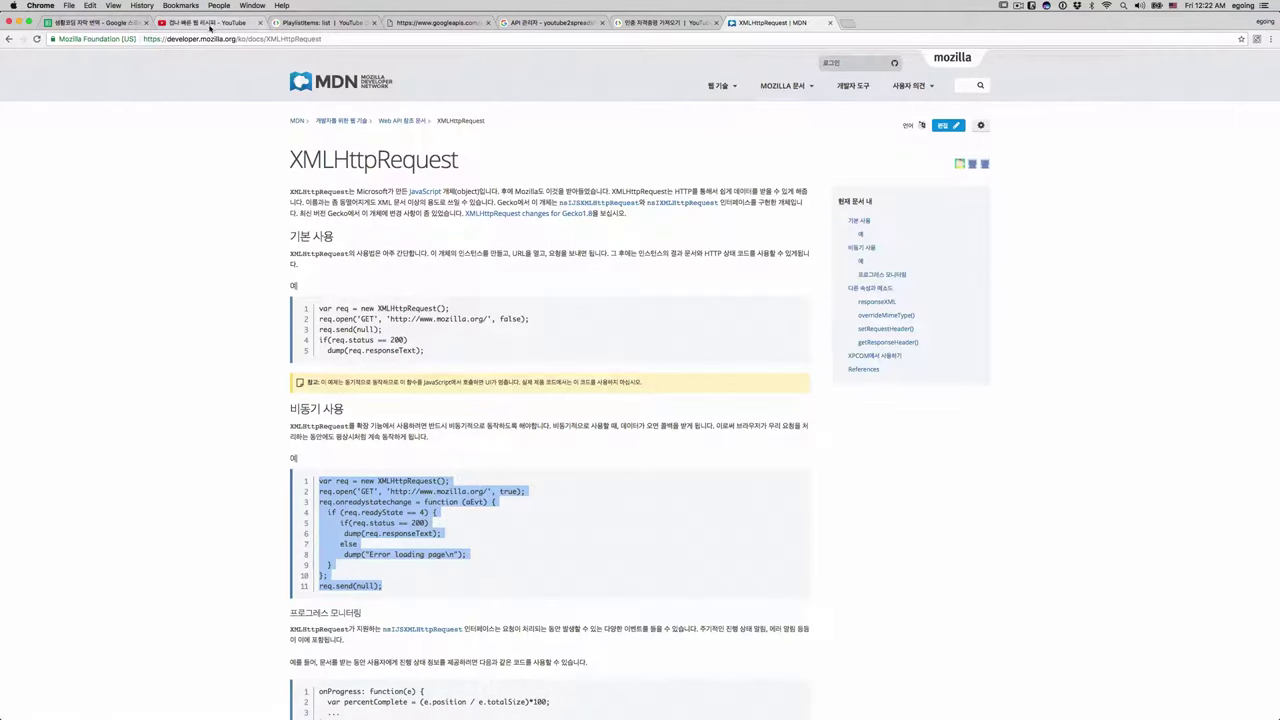
{"action": "left_click", "coordinate": [238, 23]}
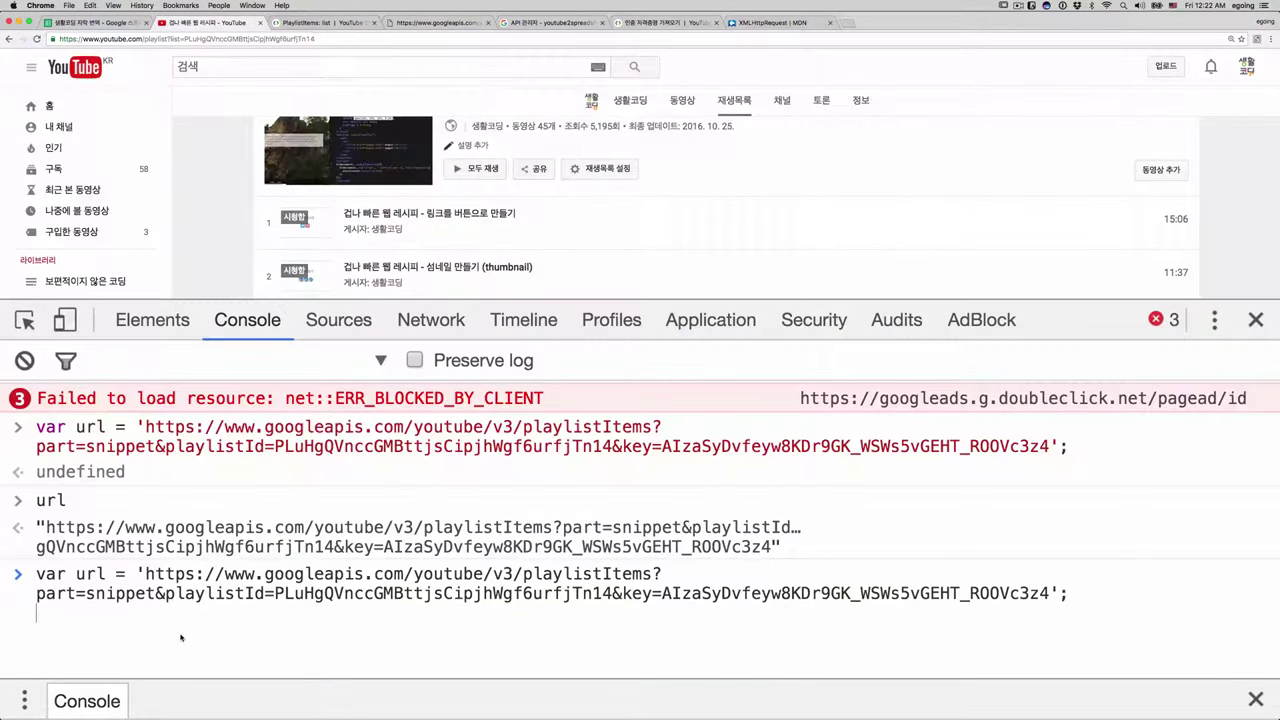
- Paste the MDN asynchronous example below the var url line and enlarge the DevTools panel
{"action": "key", "text": "super+v"}
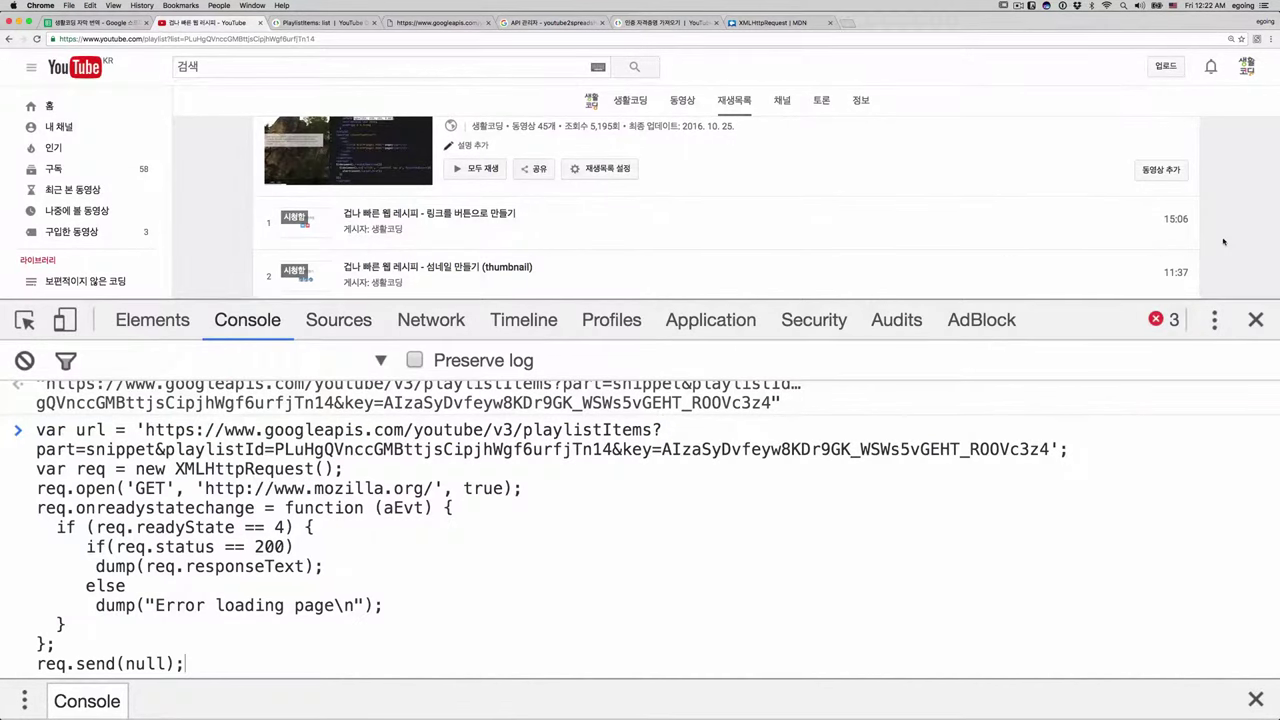
{"action": "left_click_drag", "start_coordinate": [1100, 299], "coordinate": [1093, 108]}
{"action": "left_click", "coordinate": [408, 568]}
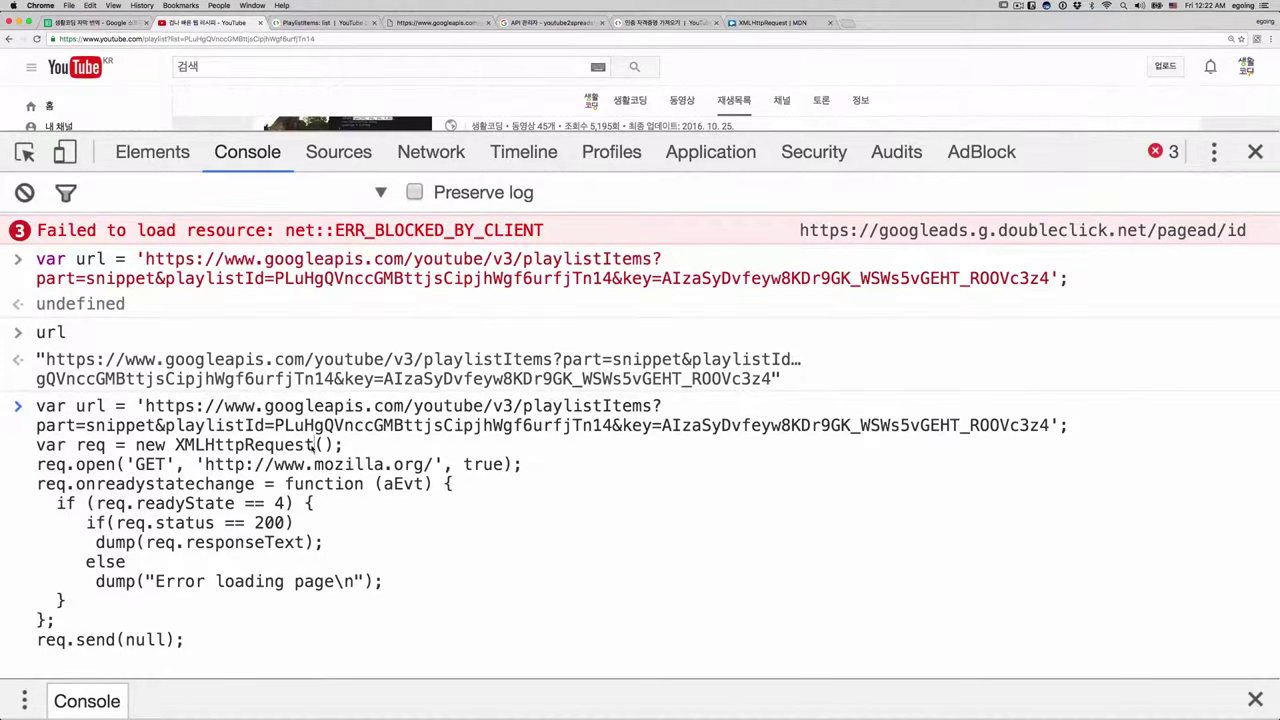
{"action": "left_click", "coordinate": [365, 442]}
{"action": "left_click_drag", "start_coordinate": [37, 444], "coordinate": [305, 635]}
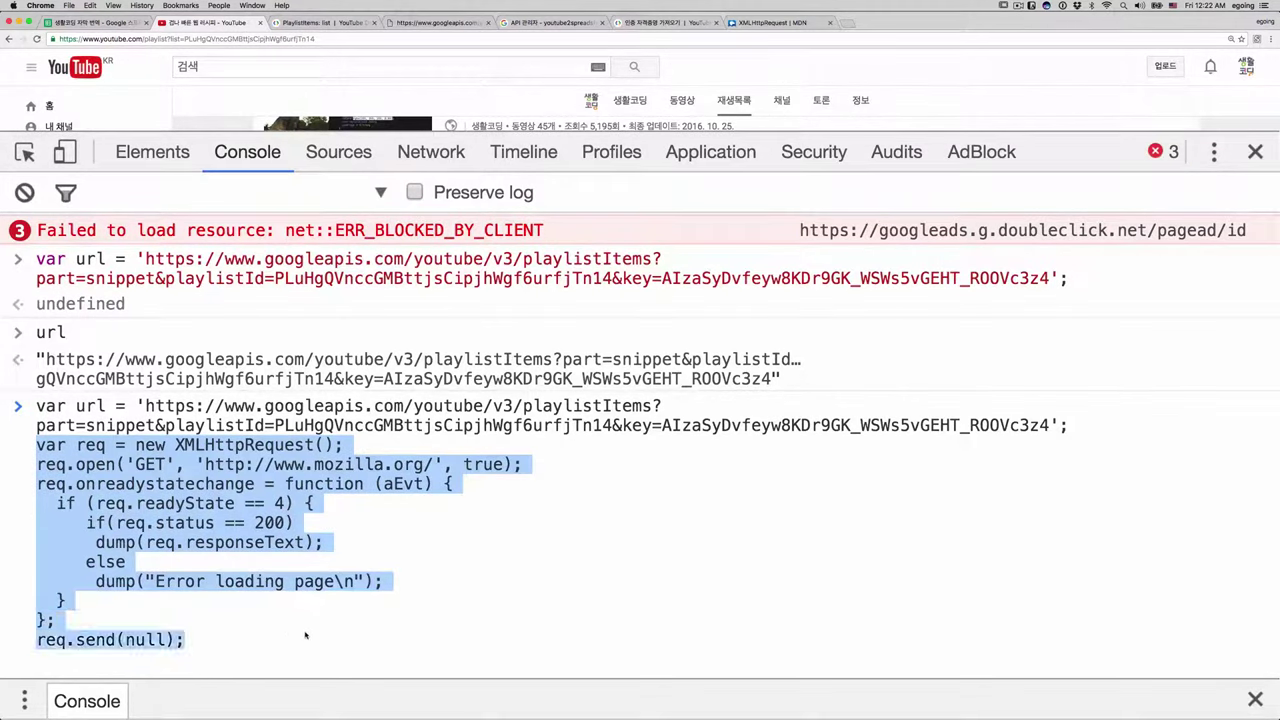
- Insert a Korean comment '지금부터 XMLHttpRequest와 관련된 기능을 사용하겠습니다.' after the var url line
{"action": "left_click", "coordinate": [1109, 425]}
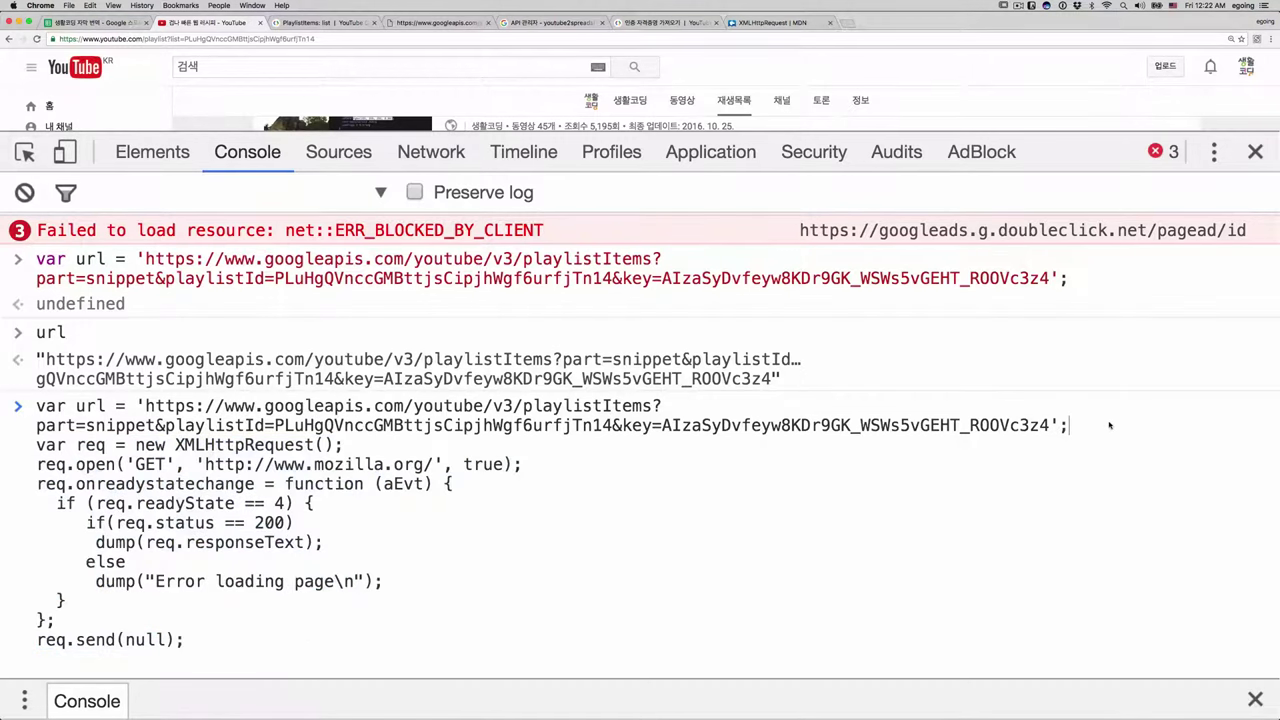
{"action": "key", "text": "shift+Return"}
{"action": "type", "text": "/ "}
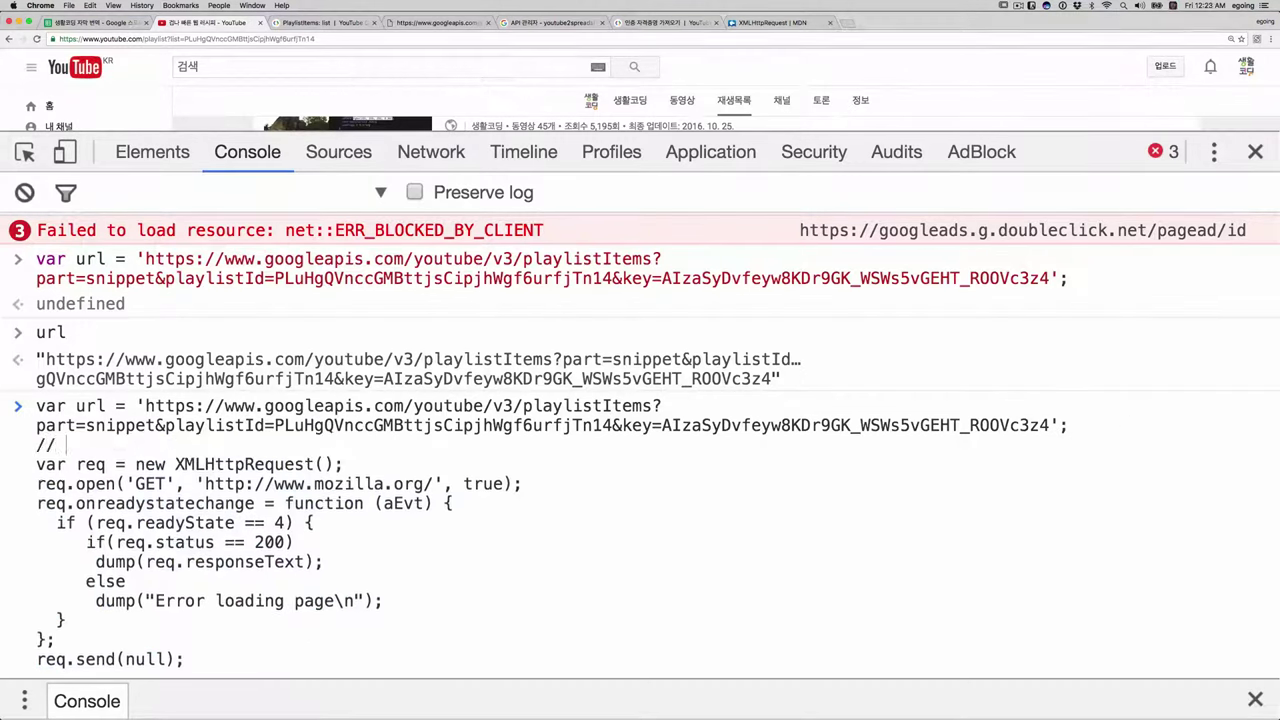
{"action": "type", "text": "지금부터 "}
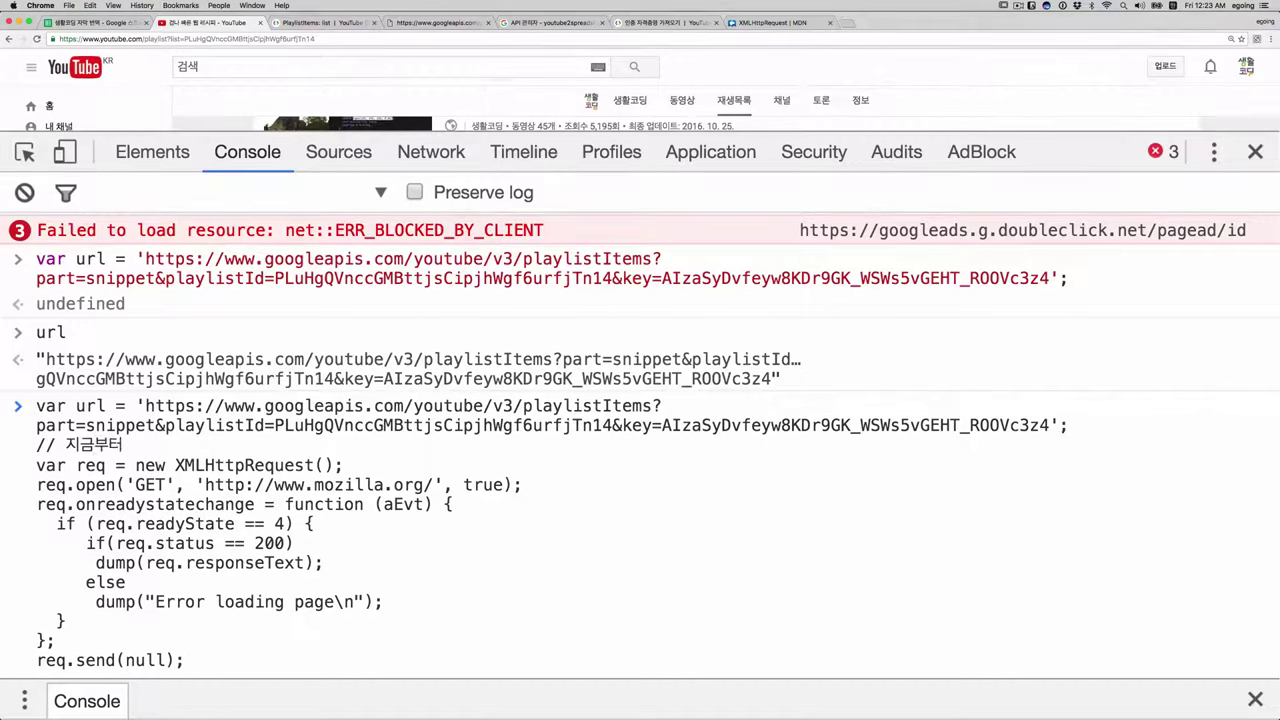
{"action": "type", "text": "XMLHtt"}
{"action": "type", "text": "pRequest"}
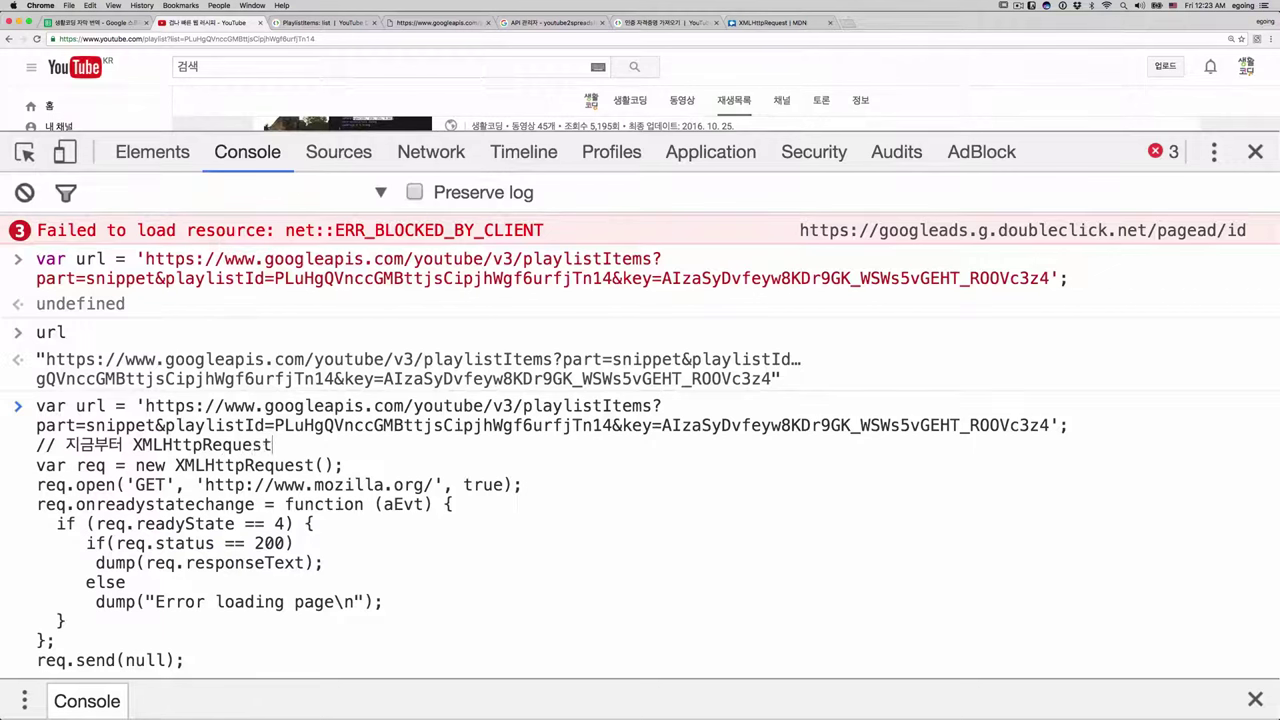
{"action": "type", "text": "와 관련드"}
{"action": "type", "text": "된"}
{"action": "key", "text": "alt+shift+Left"}
{"action": "key", "text": "alt+shift+Left"}
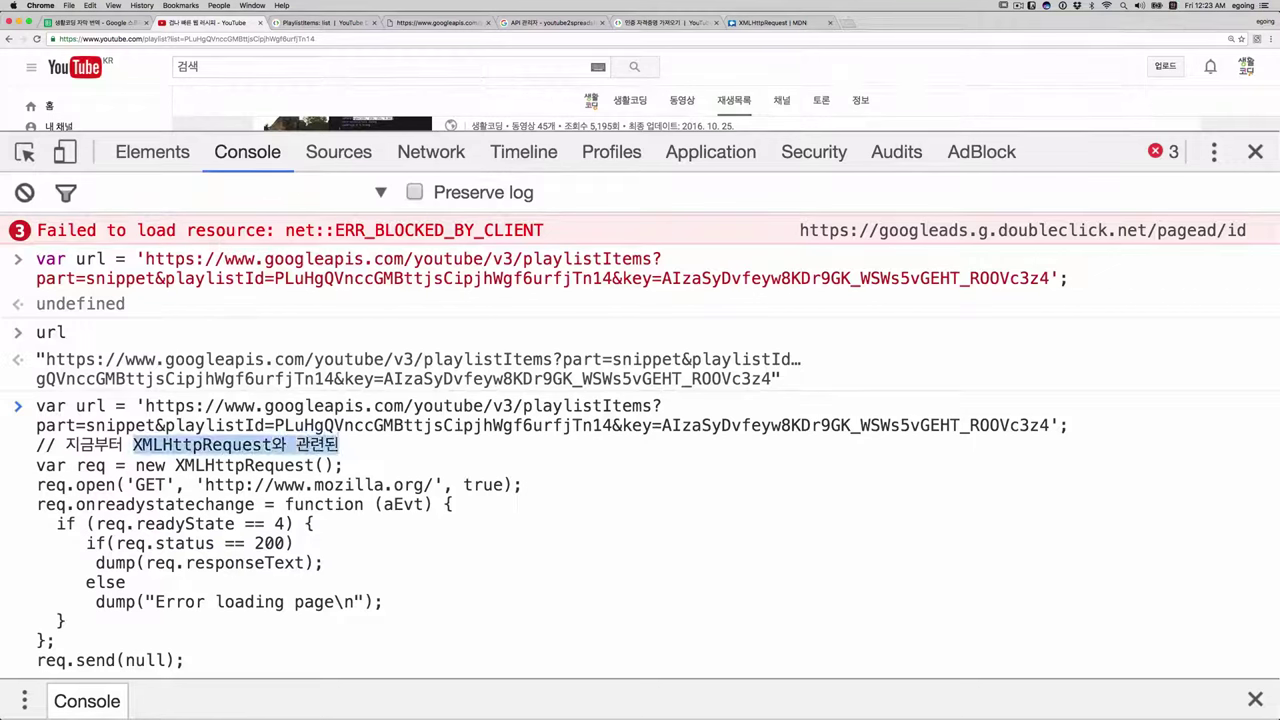
{"action": "key", "text": "alt+shift+Right"}
{"action": "key", "text": "alt+shift+Right"}
{"action": "type", "text": "기능의"}
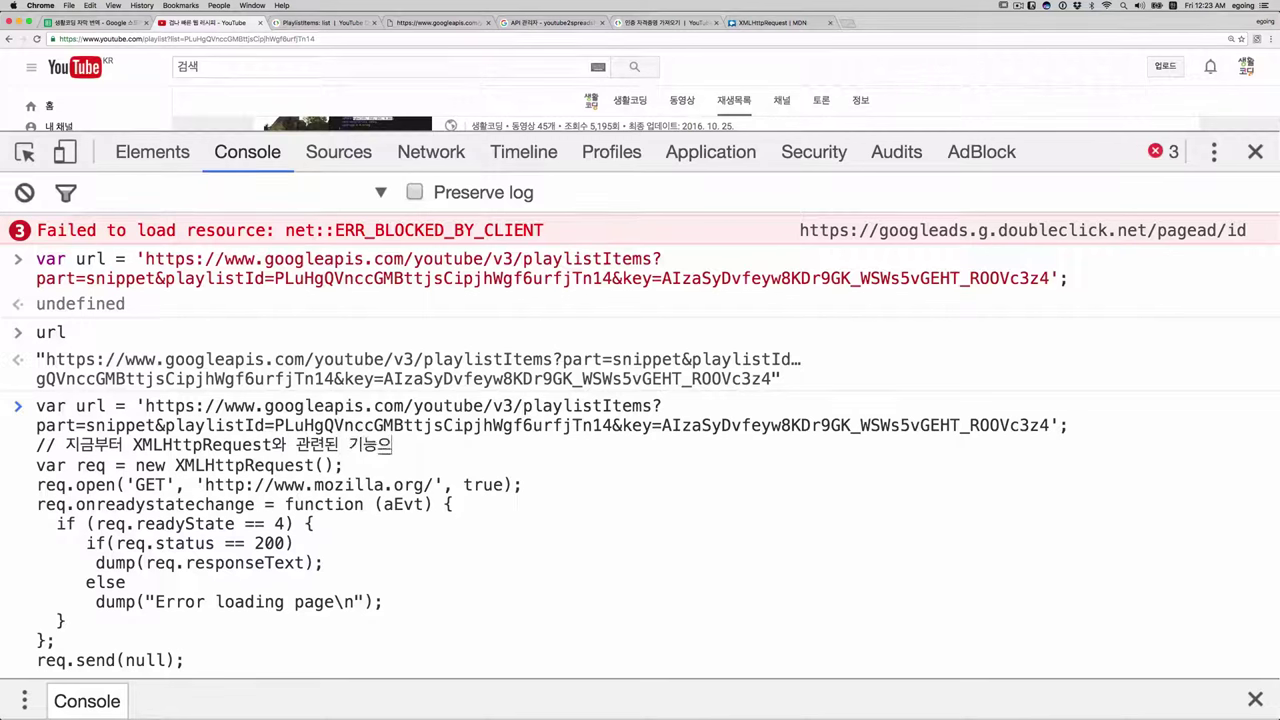
{"action": "key", "text": "BackSpace"}
{"action": "type", "text": "을 사용하겠습"}
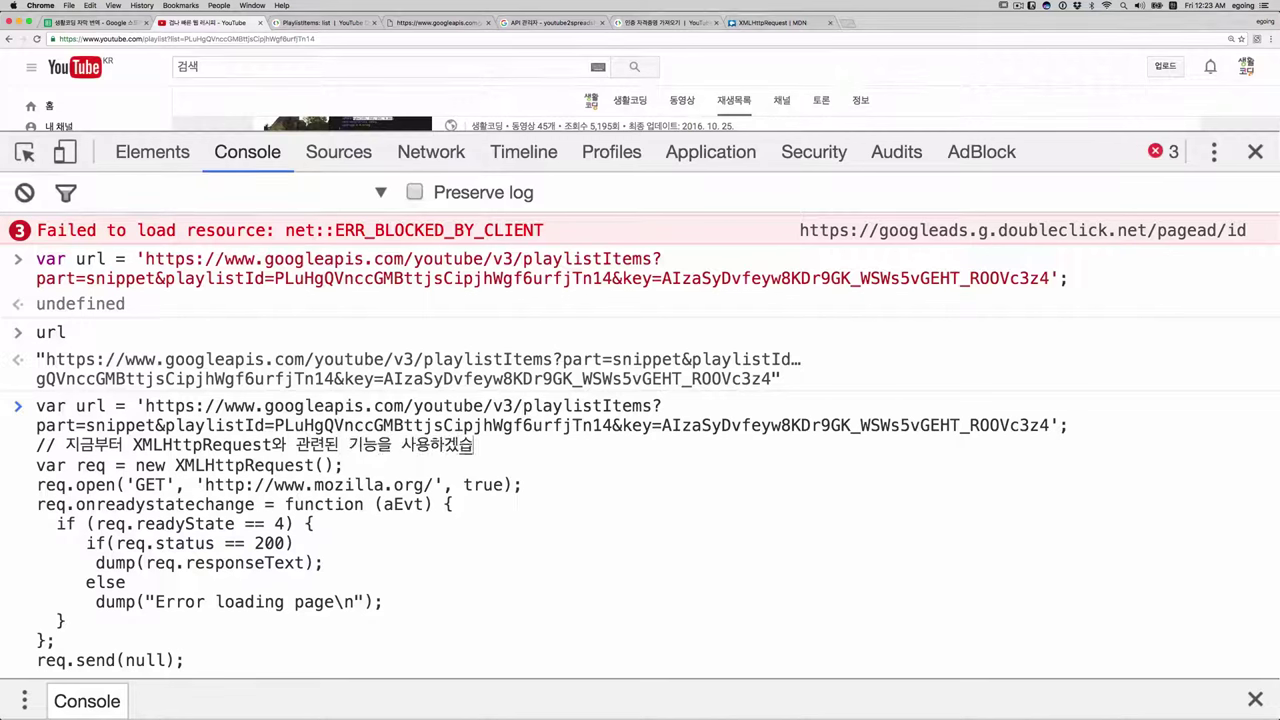
{"action": "type", "text": "니다."}
{"action": "double_click", "coordinate": [180, 451]}
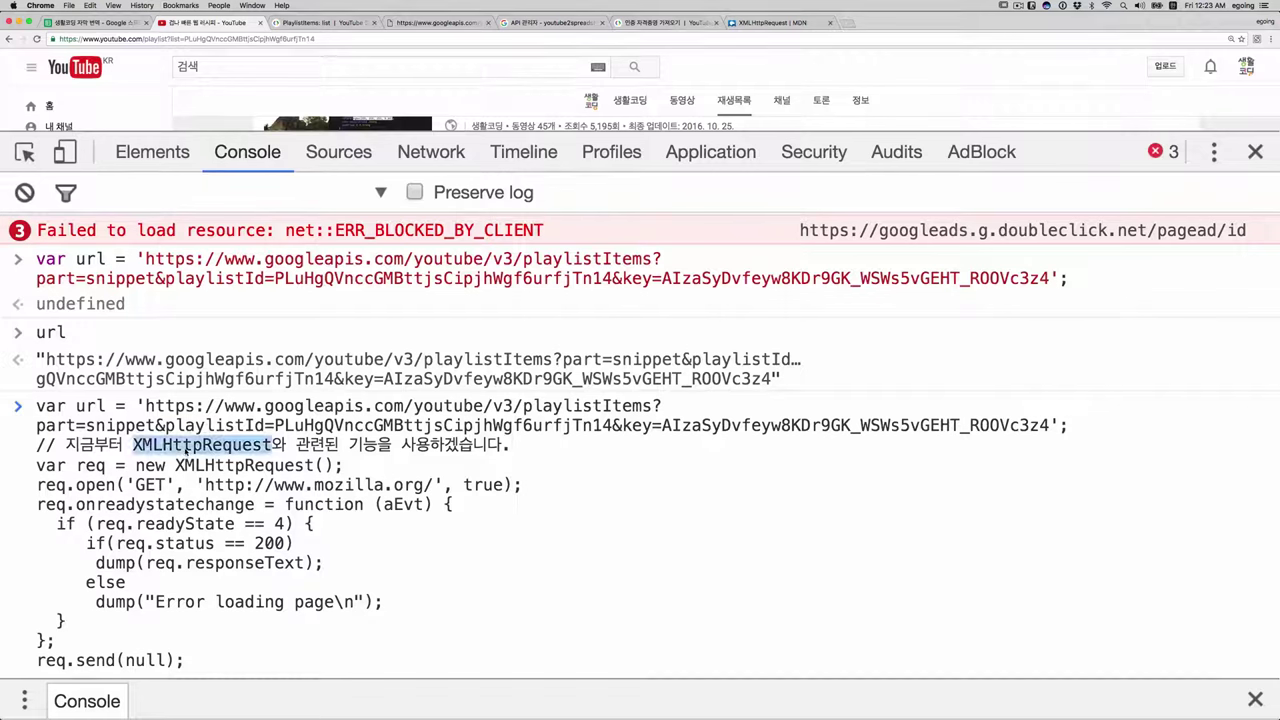
{"action": "left_click", "coordinate": [172, 451]}
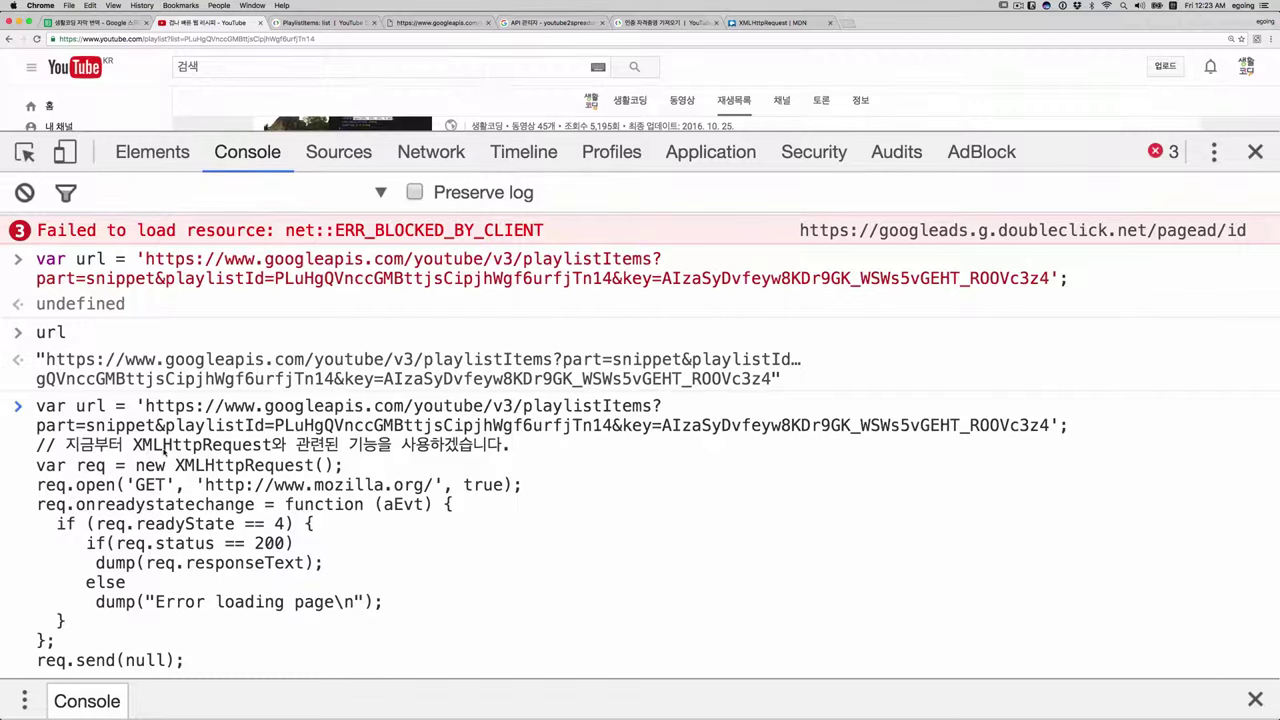
{"action": "left_click_drag", "start_coordinate": [145, 406], "coordinate": [783, 455]}
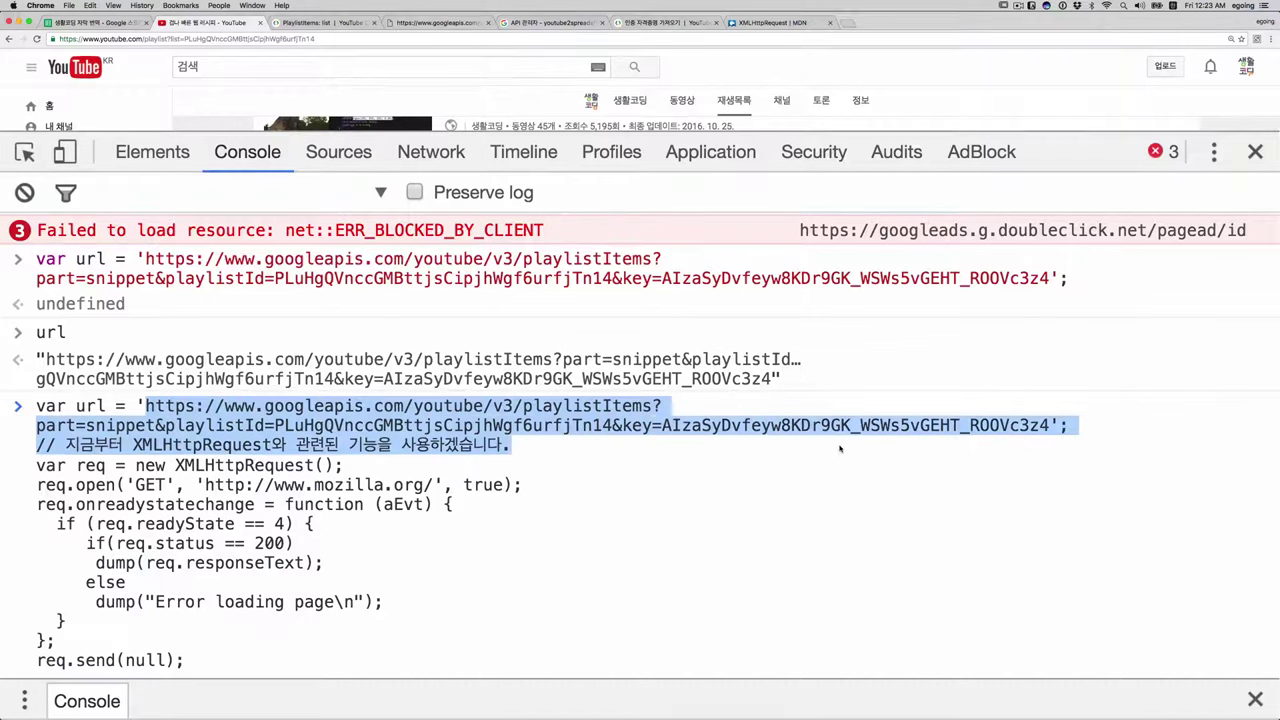
{"action": "left_click_drag", "start_coordinate": [1053, 437], "coordinate": [1048, 433]}
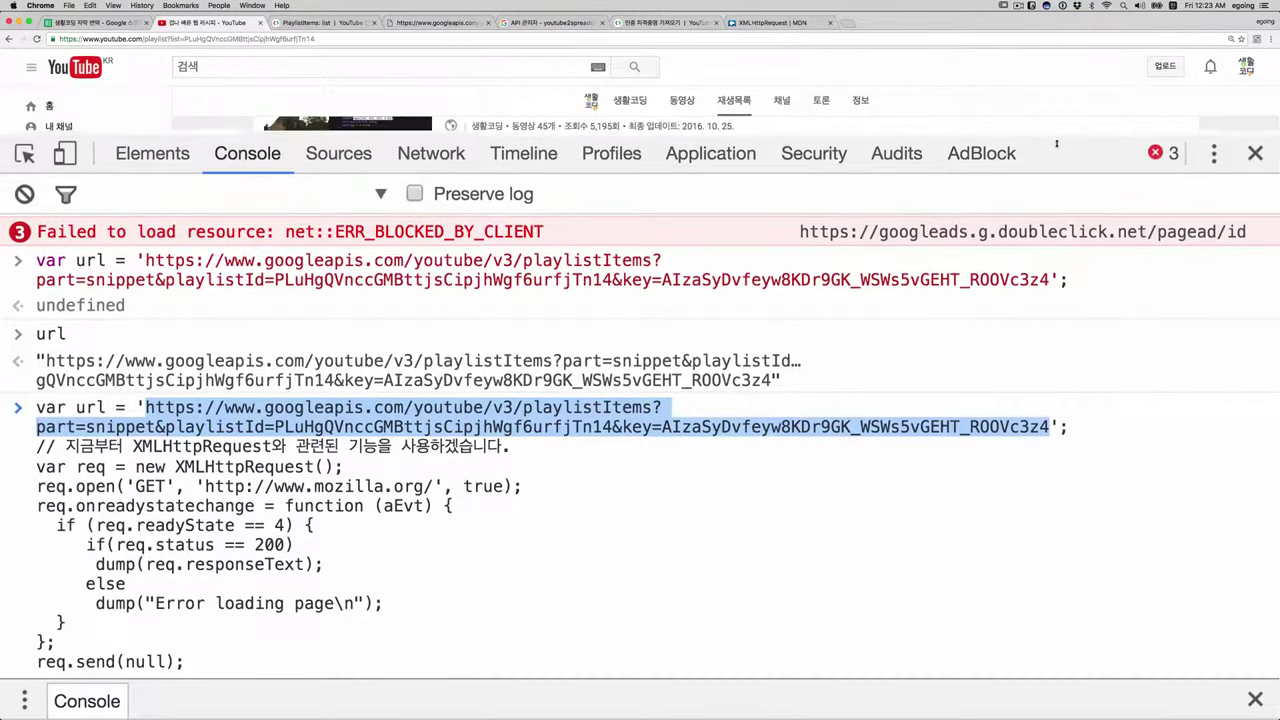
{"action": "left_click_drag", "start_coordinate": [935, 132], "coordinate": [930, 283]}
{"action": "key", "text": "ctrl+super+d"}
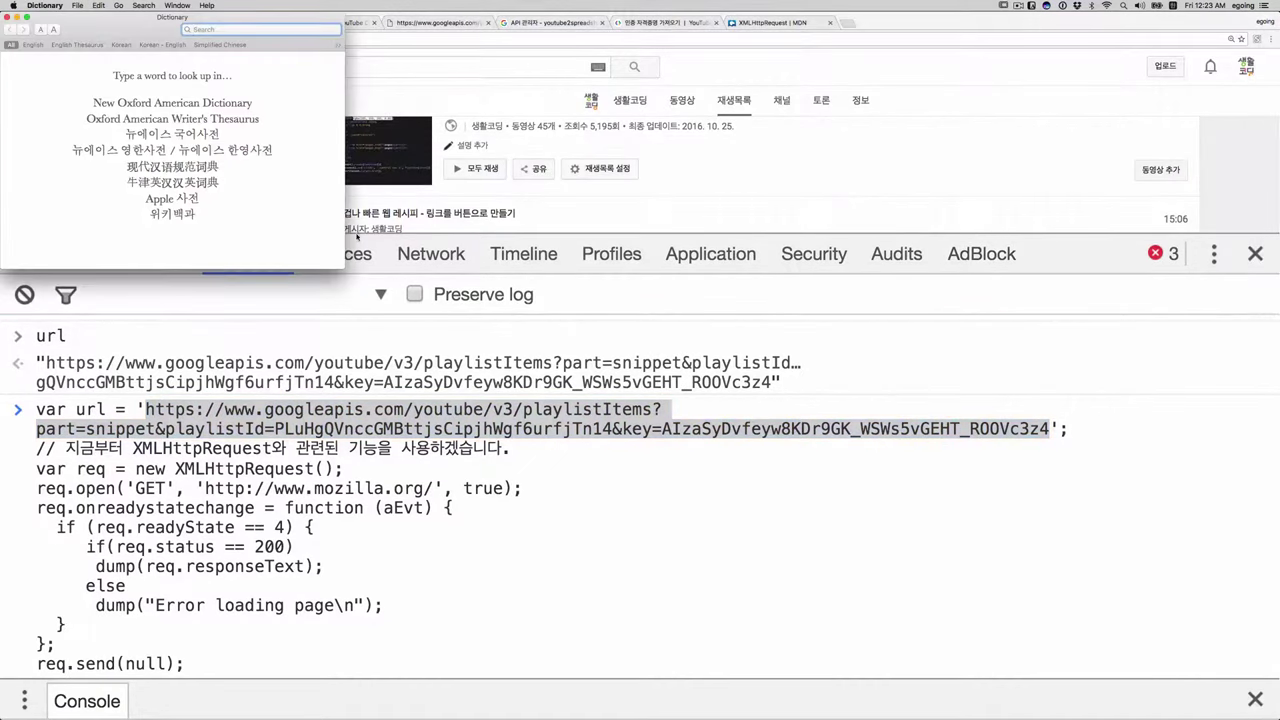
{"action": "left_click", "coordinate": [9, 18]}
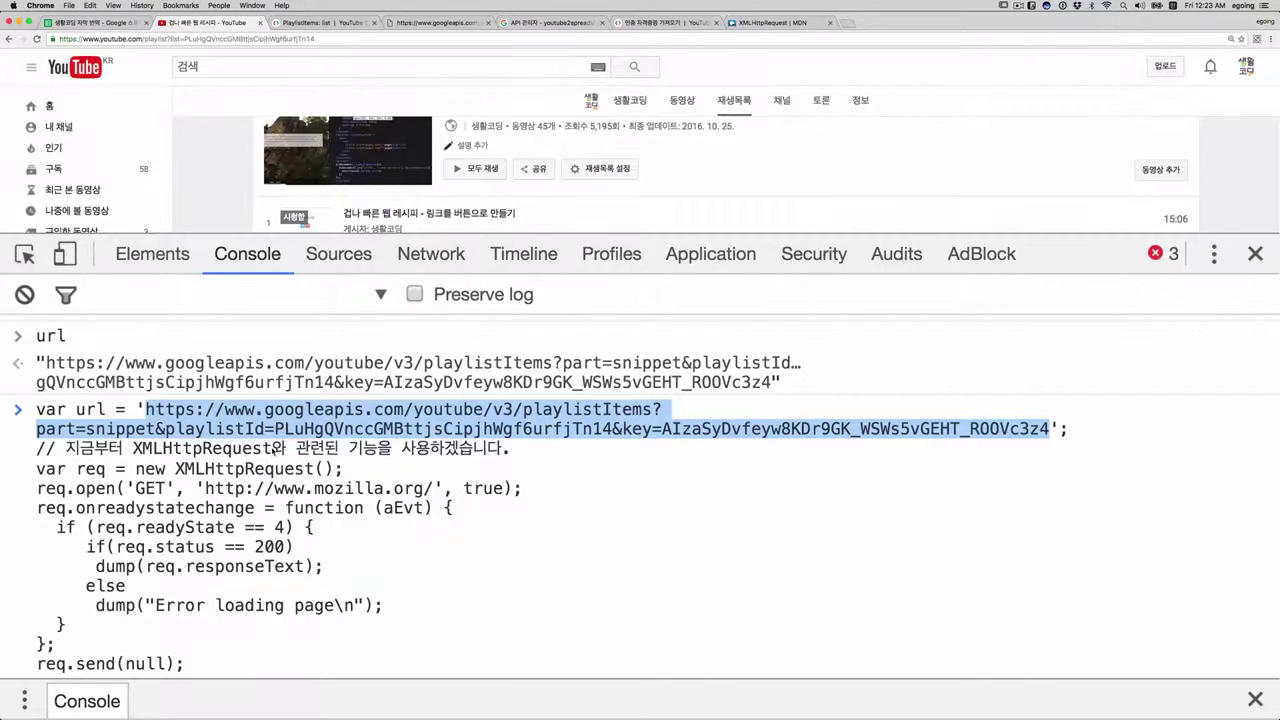
- Add an empty // comment line below var req = new XMLHttpRequest();
{"action": "left_click_drag", "start_coordinate": [276, 450], "coordinate": [132, 450]}
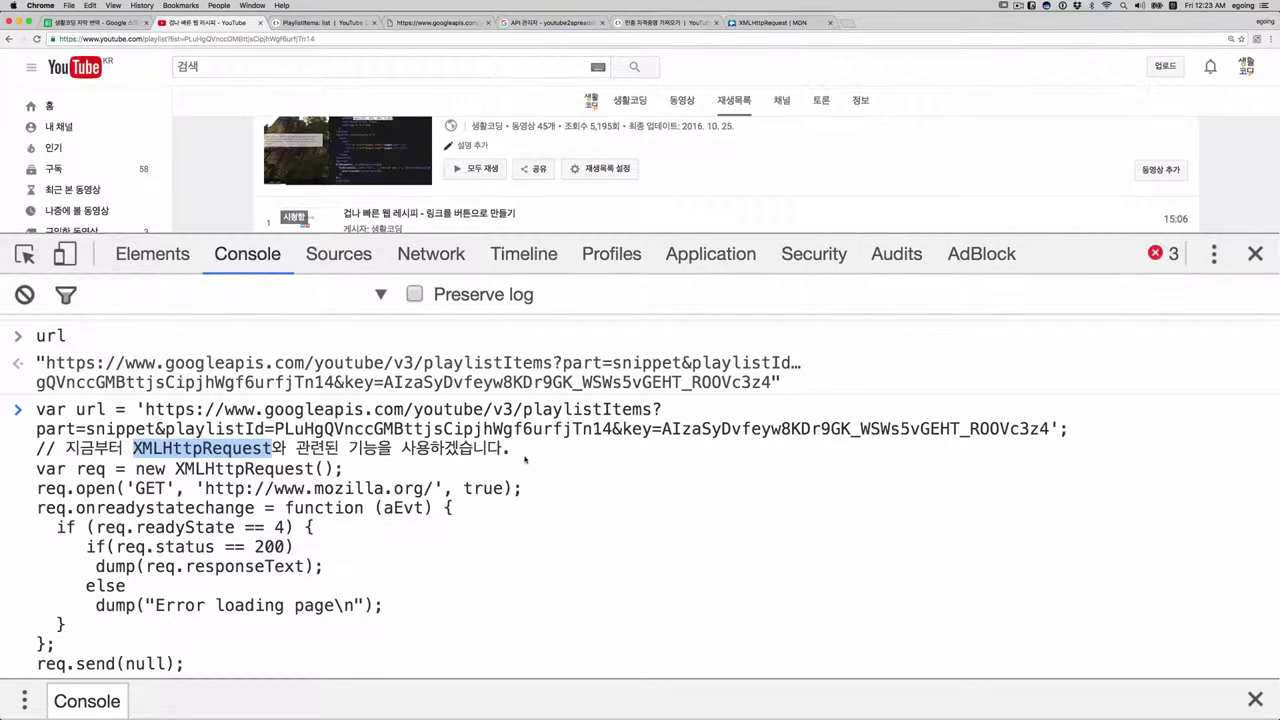
{"action": "left_click", "coordinate": [527, 449]}
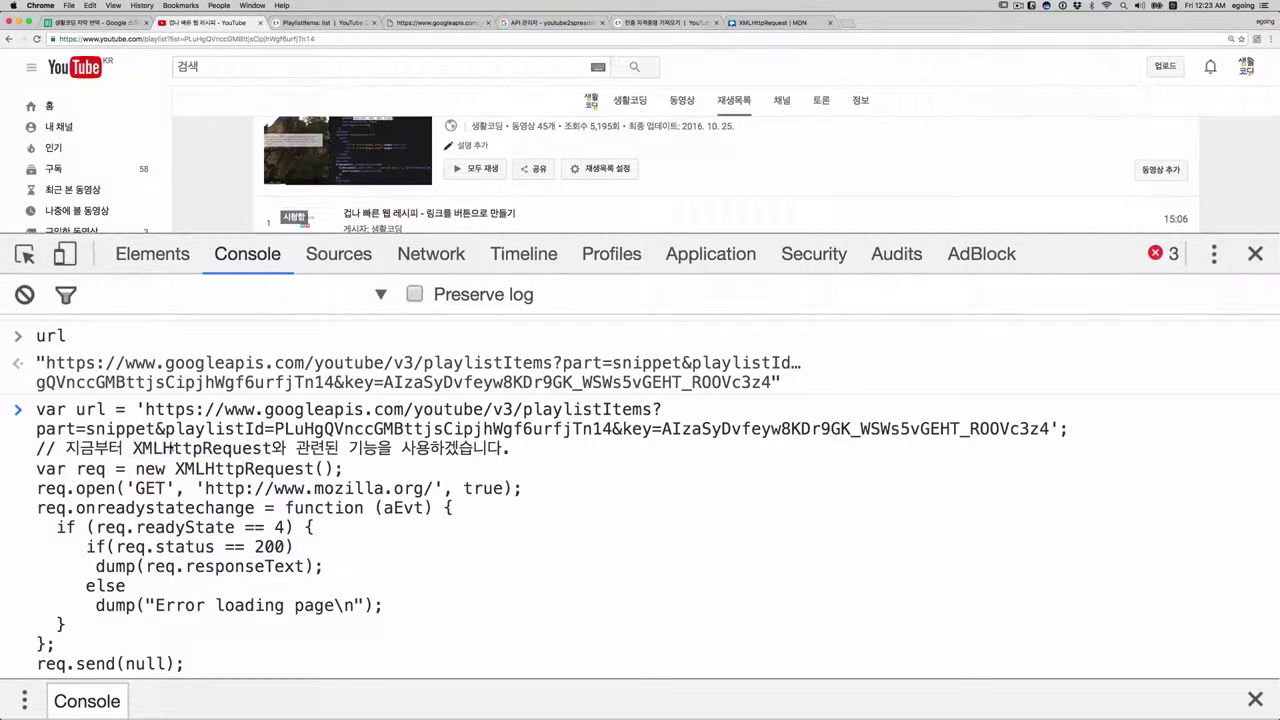
{"action": "left_click_drag", "start_coordinate": [344, 469], "coordinate": [27, 470]}
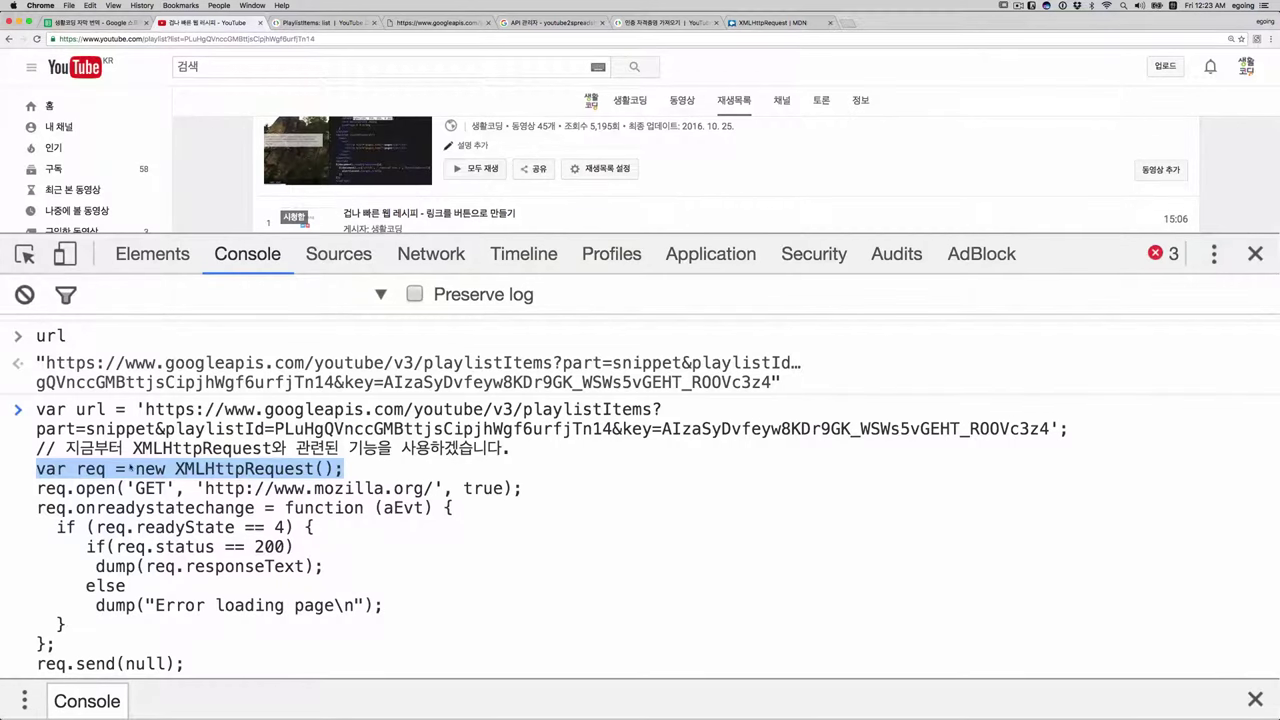
{"action": "key", "text": "Right"}
{"action": "key", "text": "shift+Return"}
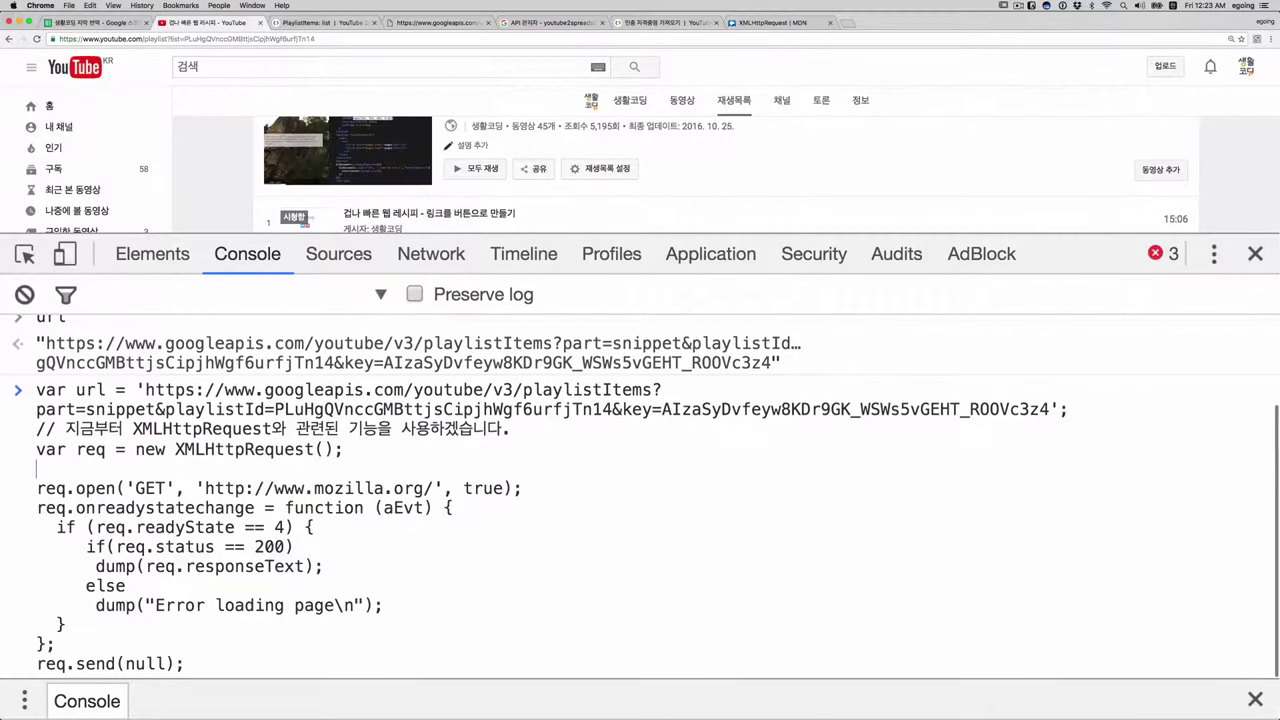
{"action": "type", "text": "//"}
{"action": "key", "text": "BackSpace"}
{"action": "key", "text": "BackSpace"}
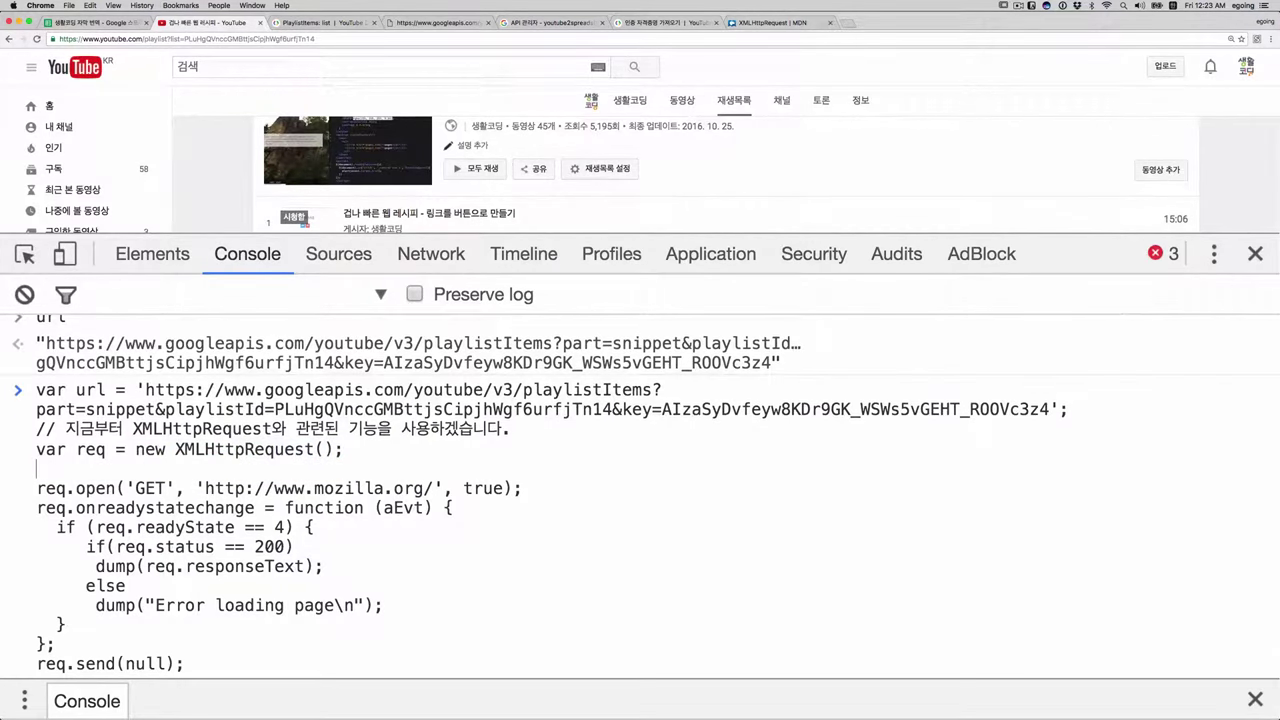
{"action": "type", "text": "//"}
{"action": "left_click_drag", "start_coordinate": [66, 428], "coordinate": [533, 439]}
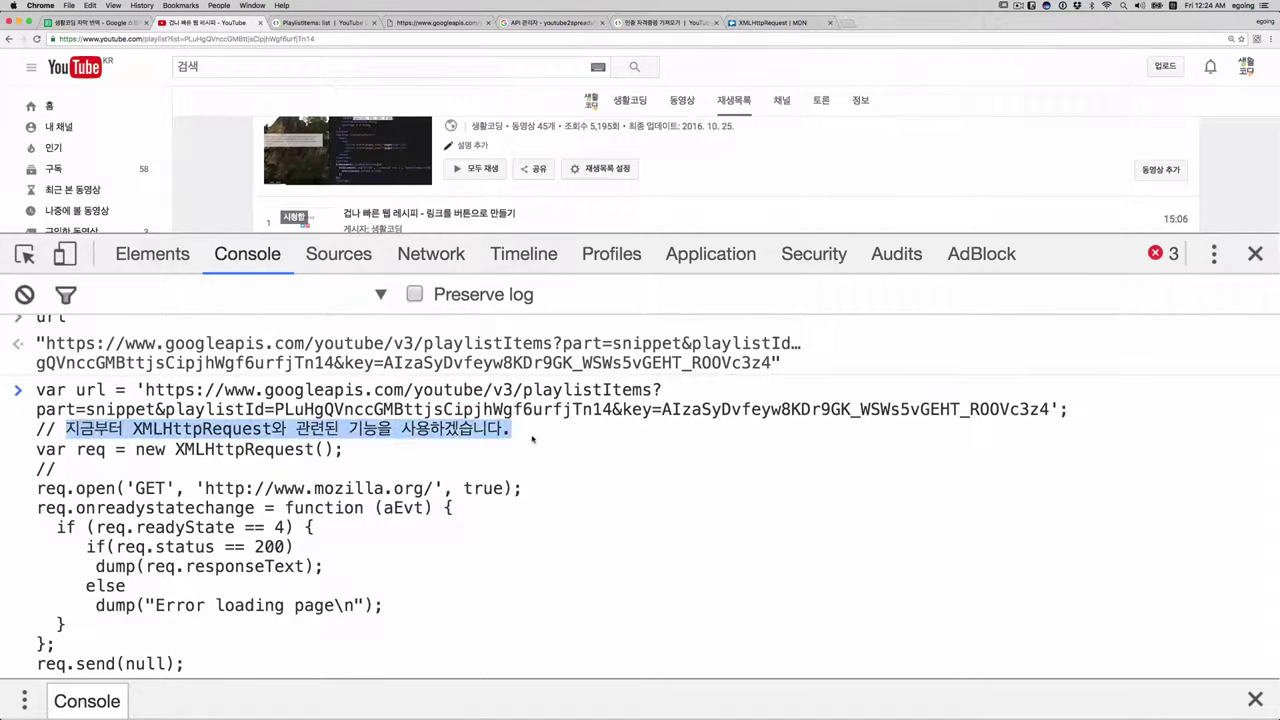
{"action": "left_click", "coordinate": [533, 440]}
{"action": "left_click", "coordinate": [424, 468]}
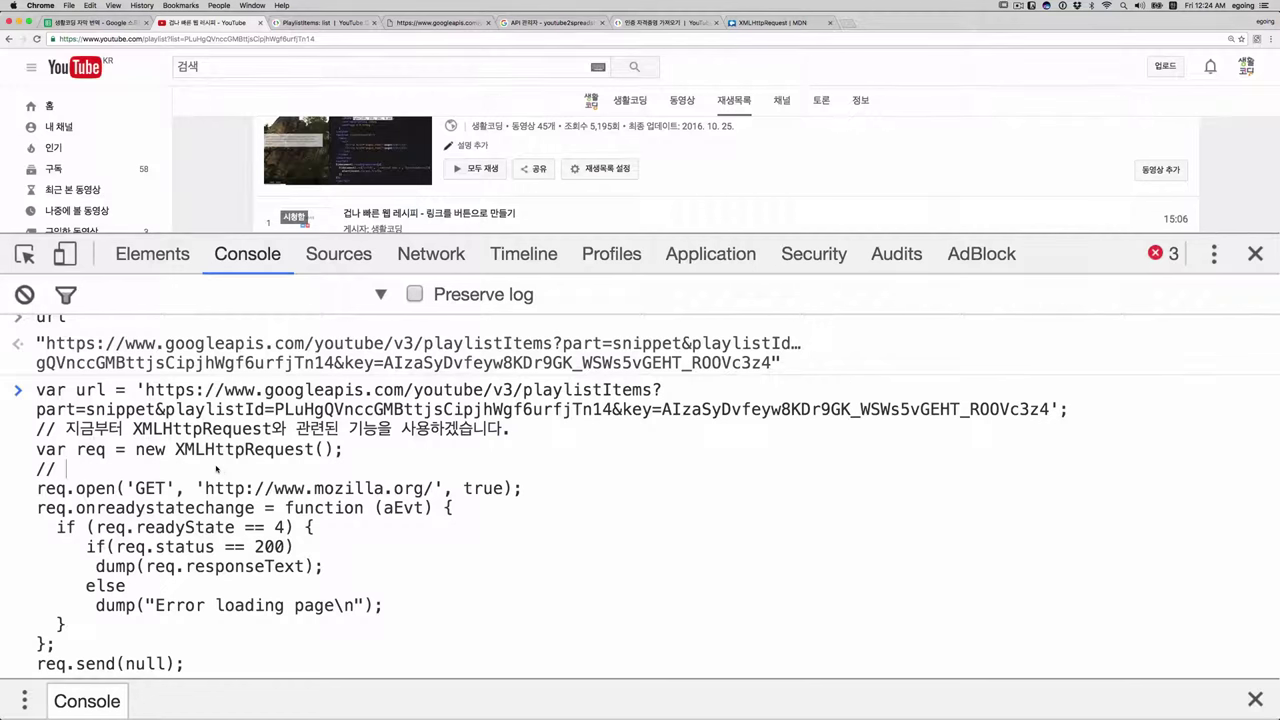
- Replace the mozilla.org address in req.open with url, commenting 'url에 해당되는 주소로 접속해주세요.'
{"action": "double_click", "coordinate": [88, 392]}
{"action": "left_click_drag", "start_coordinate": [196, 488], "coordinate": [441, 488]}
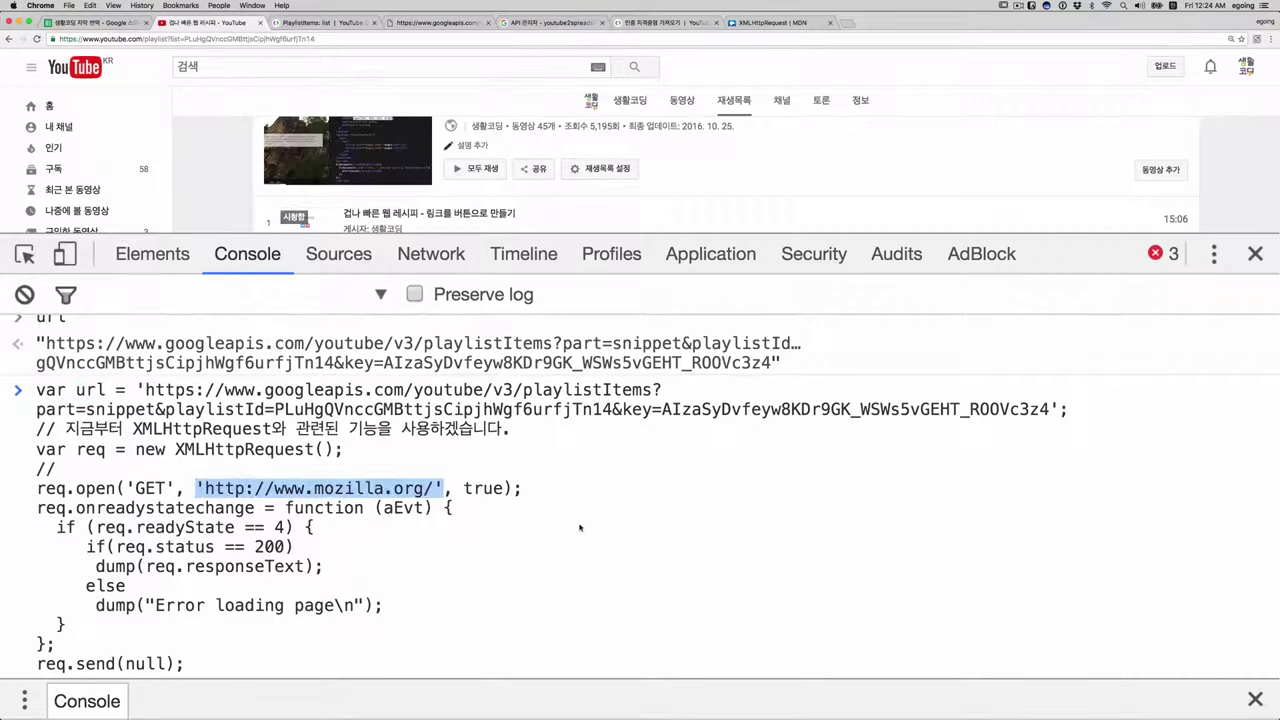
{"action": "type", "text": "url"}
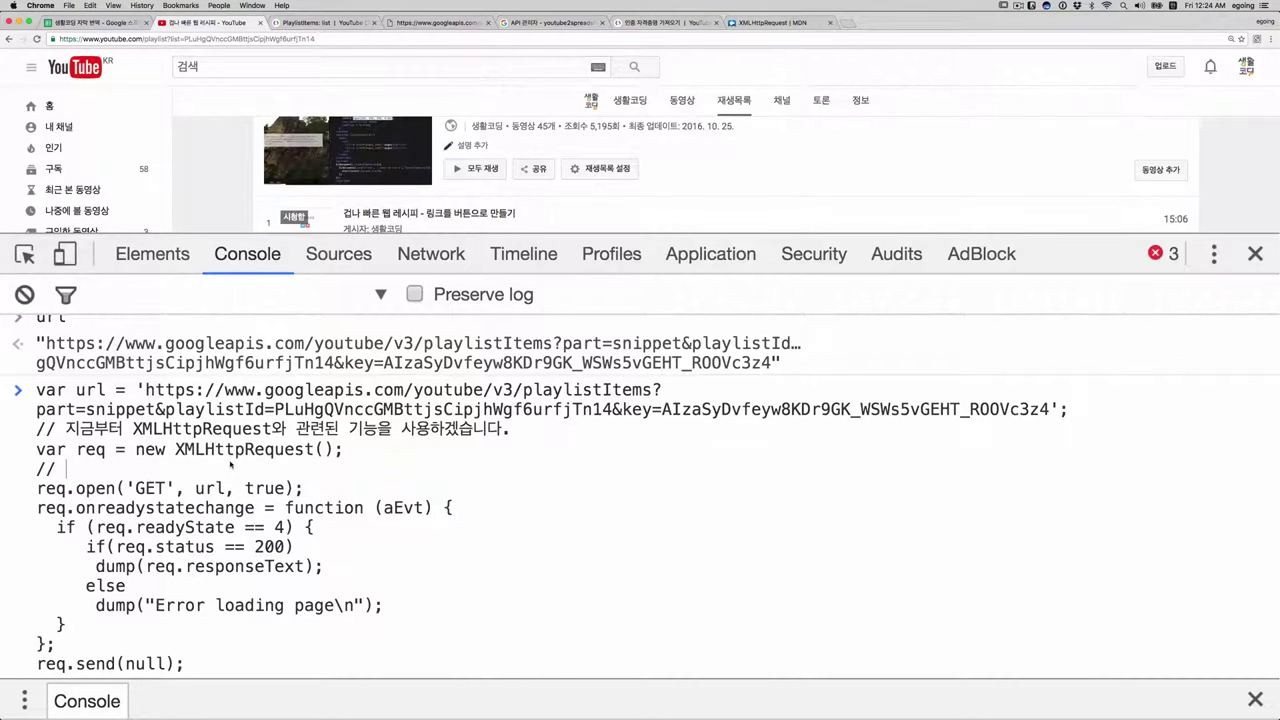
{"action": "type", "text": " url"}
{"action": "type", "text": "에 해당되는"}
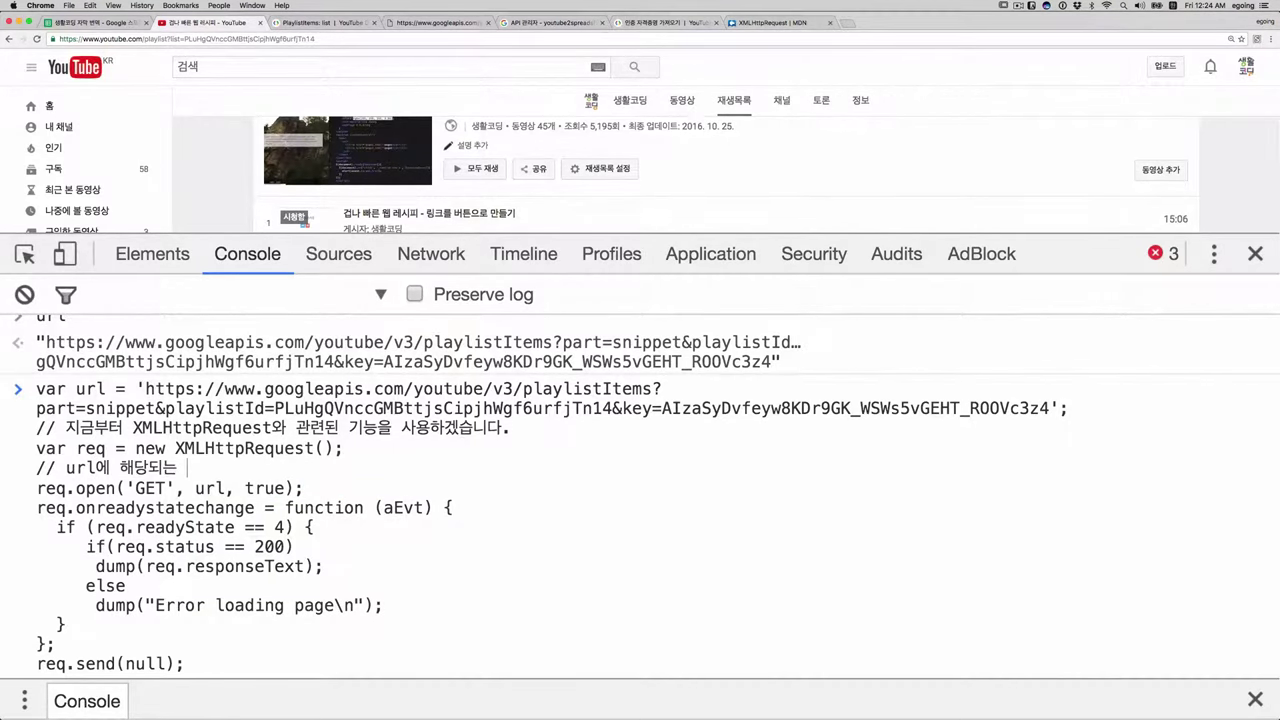
{"action": "type", "text": " 주소로 접속"}
{"action": "type", "text": "해주세요."}
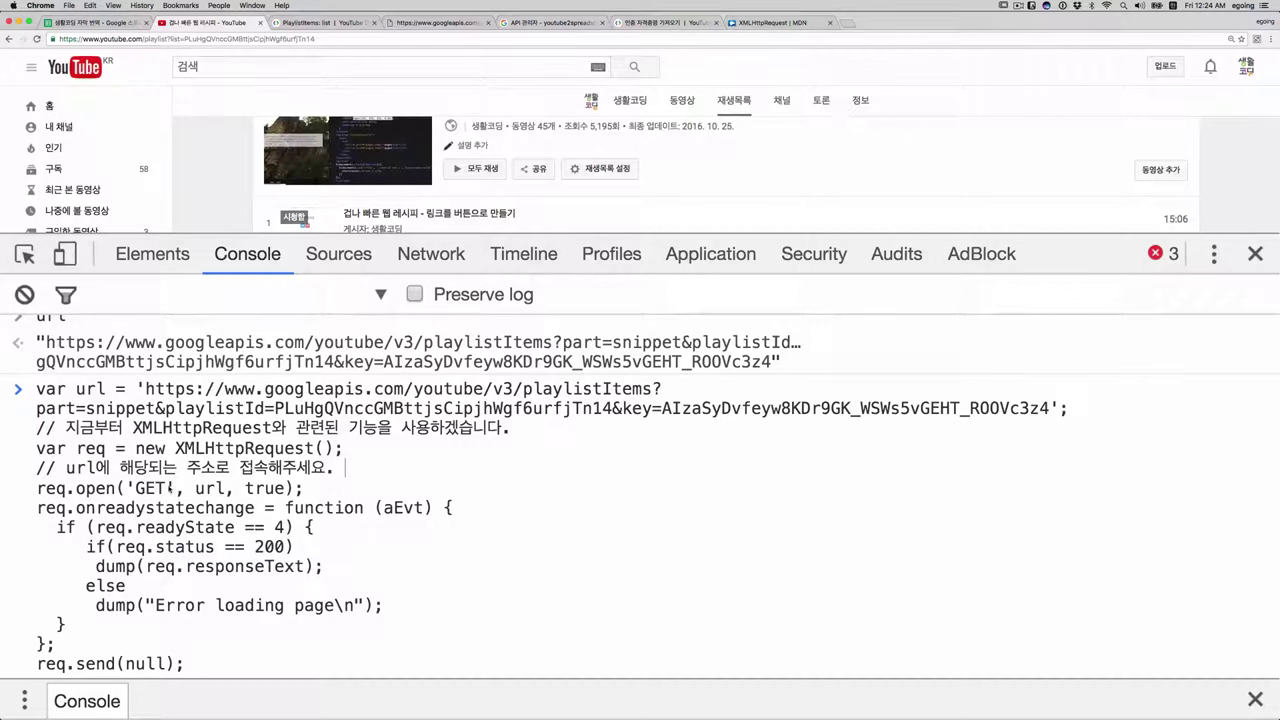
- Add the comment '// 접속을 시작합니다.' above req.send(null)
{"action": "left_click_drag", "start_coordinate": [166, 488], "coordinate": [136, 488]}
{"action": "double_click", "coordinate": [265, 488]}
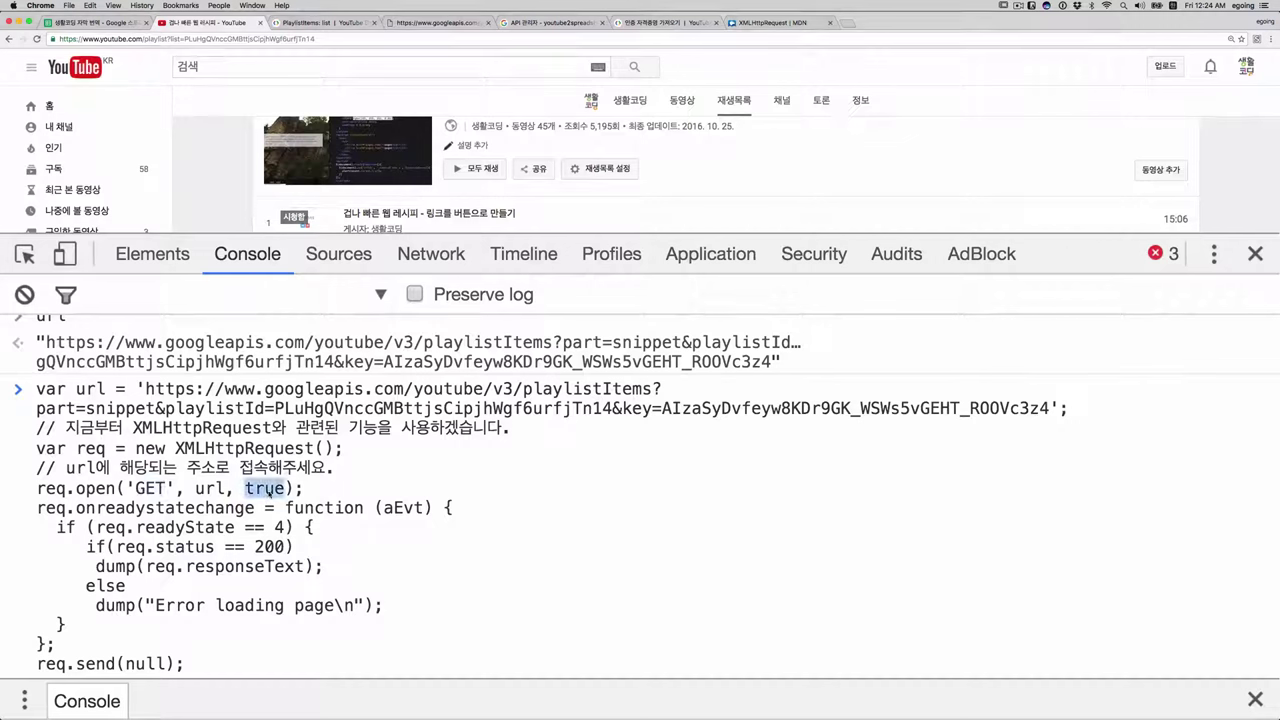
{"action": "left_click", "coordinate": [314, 491]}
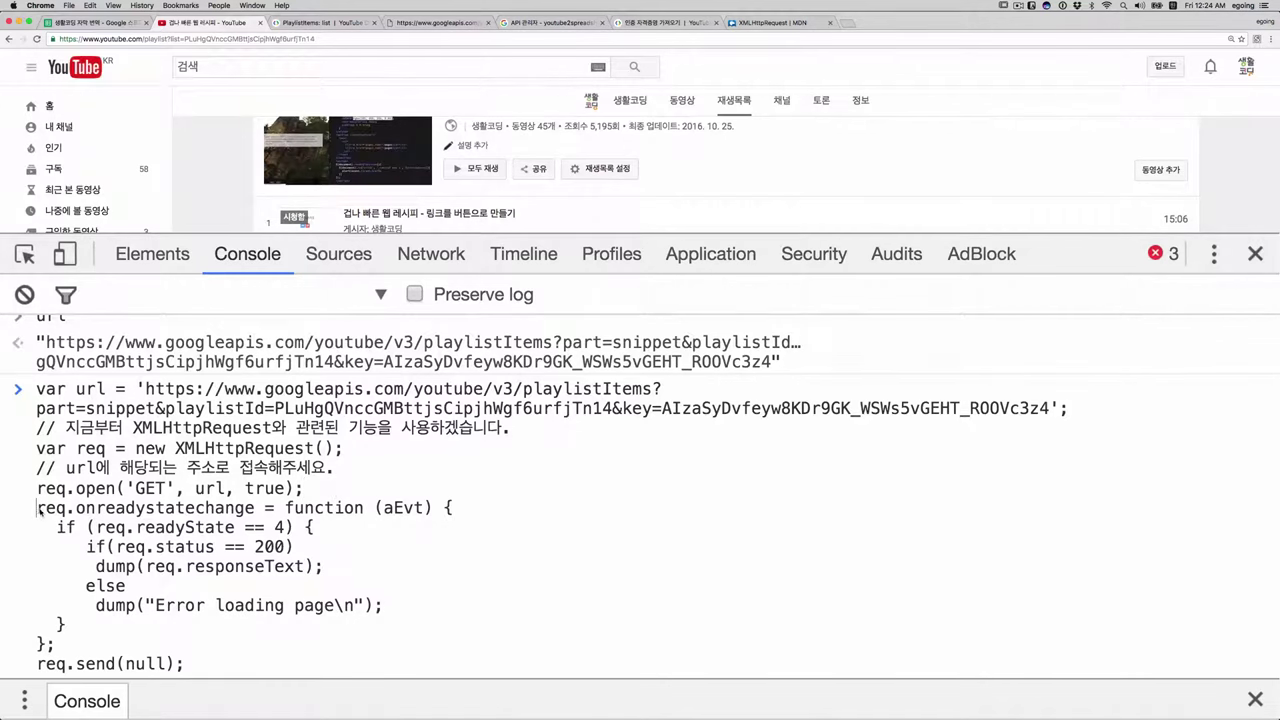
{"action": "left_click_drag", "start_coordinate": [37, 507], "coordinate": [122, 647]}
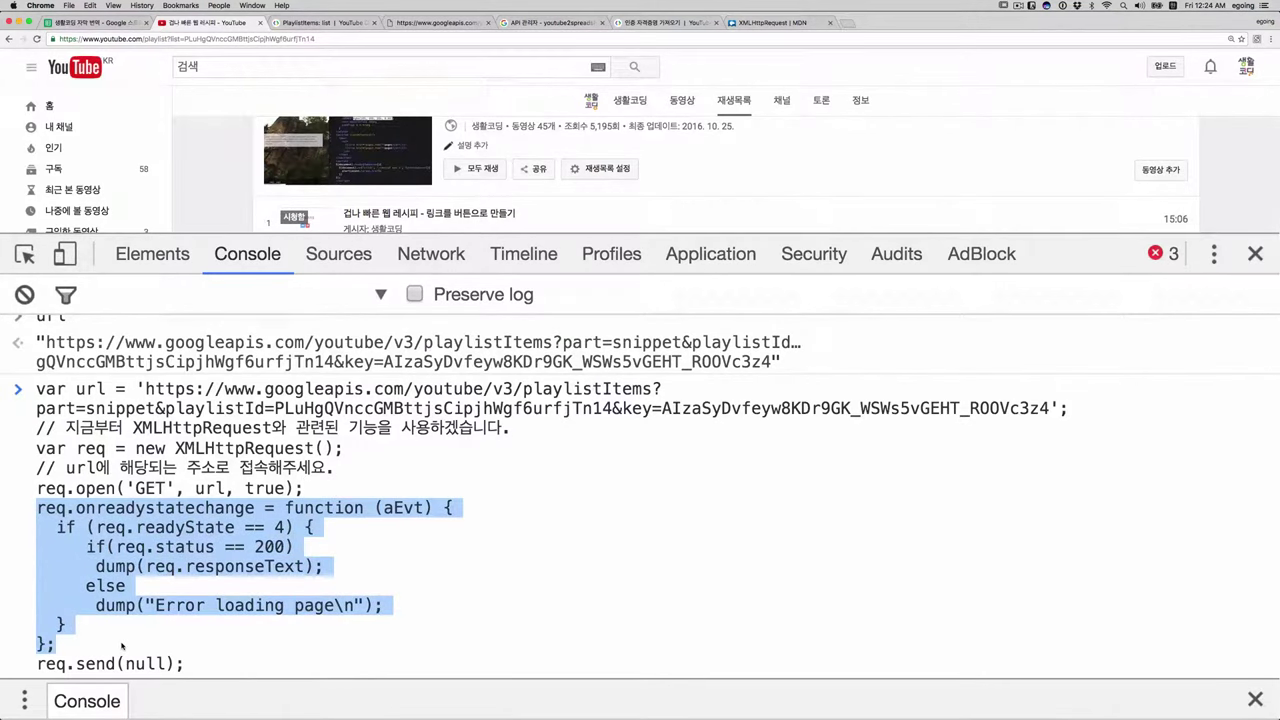
{"action": "left_click", "coordinate": [122, 645]}
{"action": "key", "text": "shift+Return"}
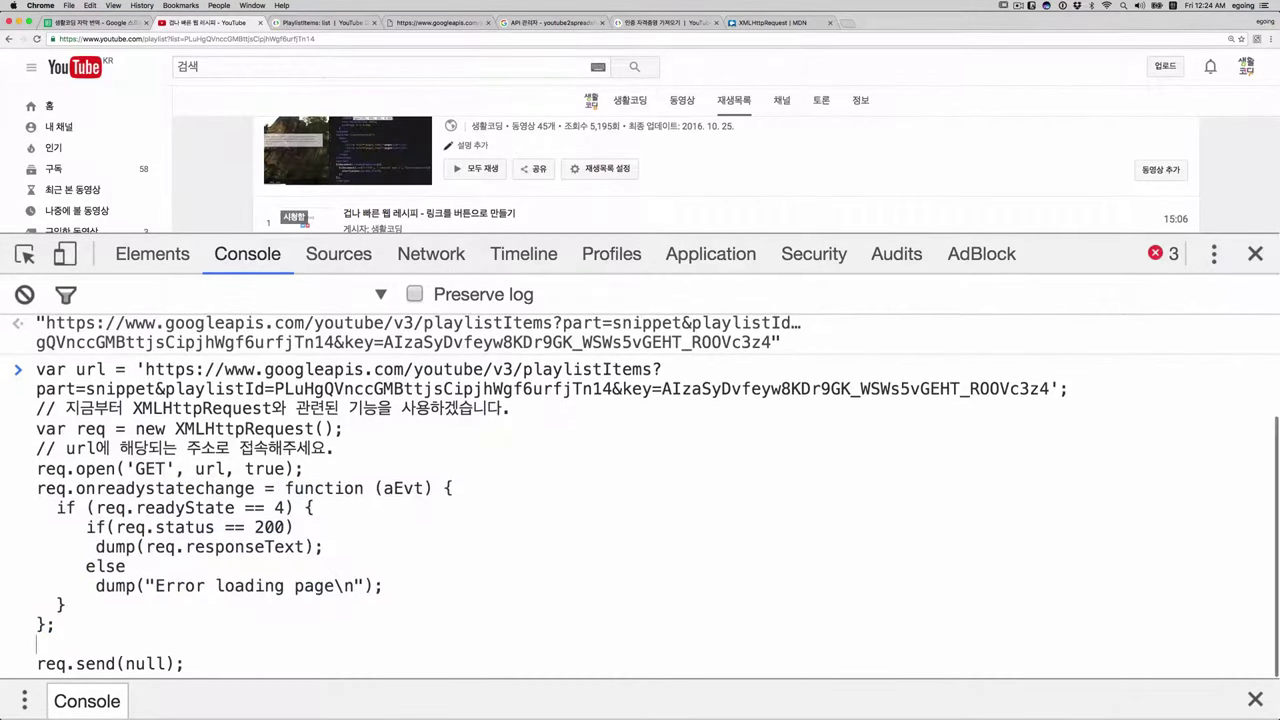
{"action": "type", "text": "//"}
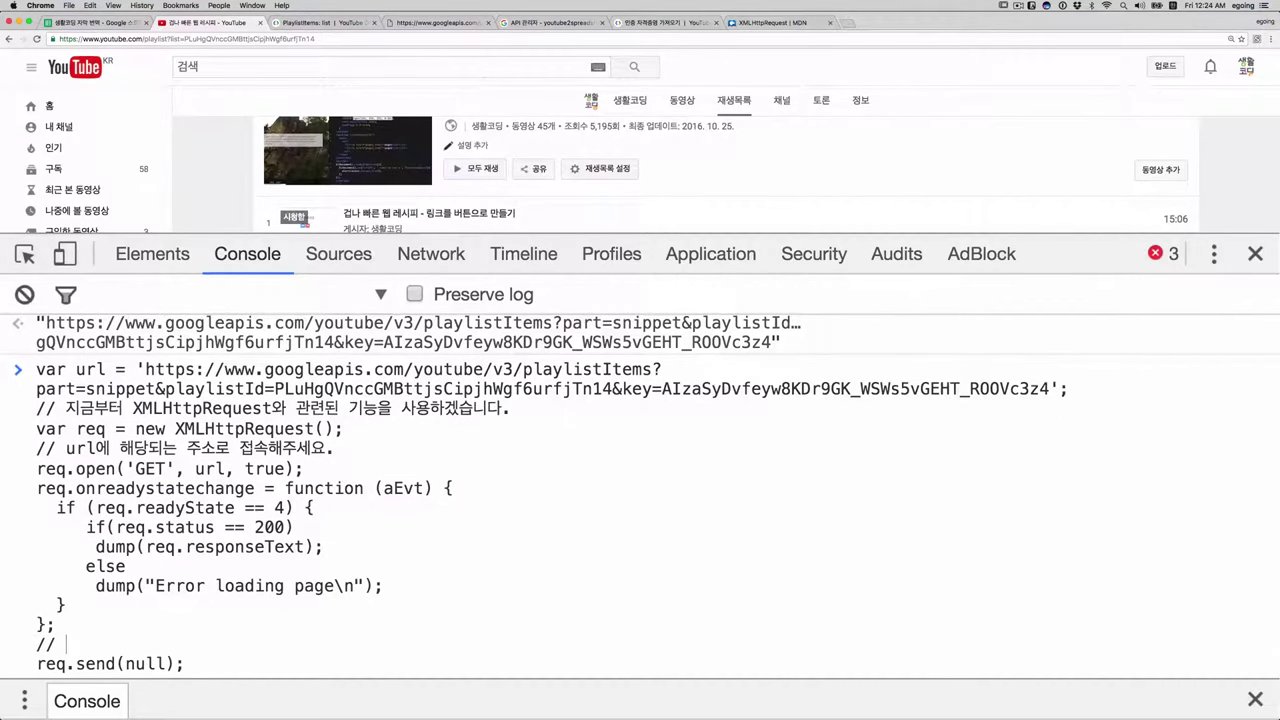
{"action": "type", "text": " 접속"}
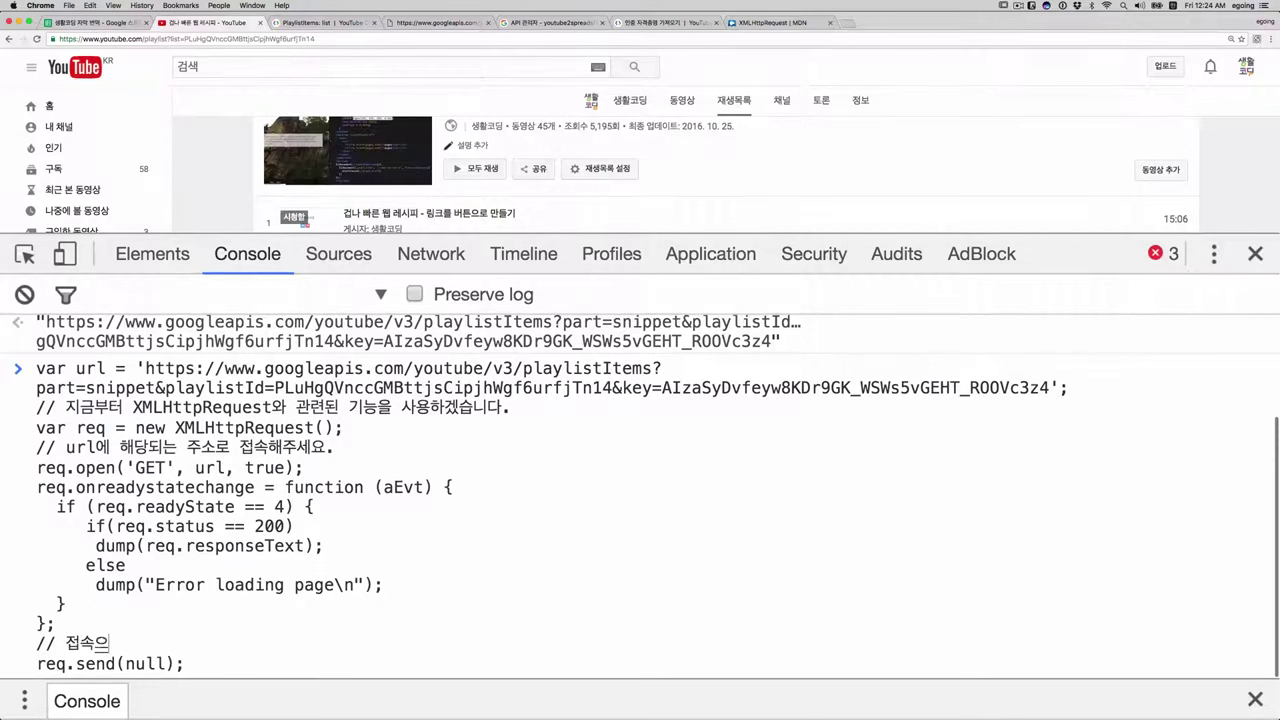
{"action": "type", "text": "을 "}
{"action": "type", "text": "시작합니"}
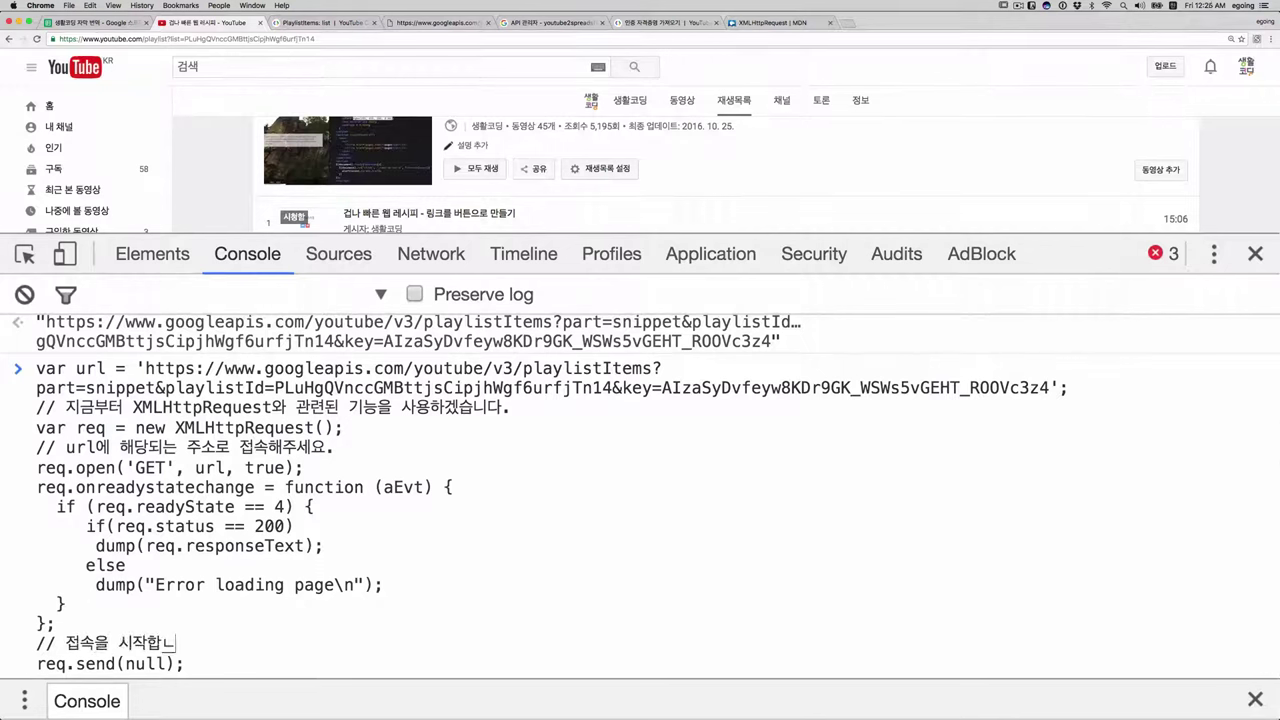
{"action": "type", "text": "다."}
- Reword the req.open comment to end with '접속하고 싶어요.'
{"action": "double_click", "coordinate": [240, 447]}
{"action": "left_click", "coordinate": [200, 643]}
{"action": "left_click_drag", "start_coordinate": [343, 447], "coordinate": [239, 447]}
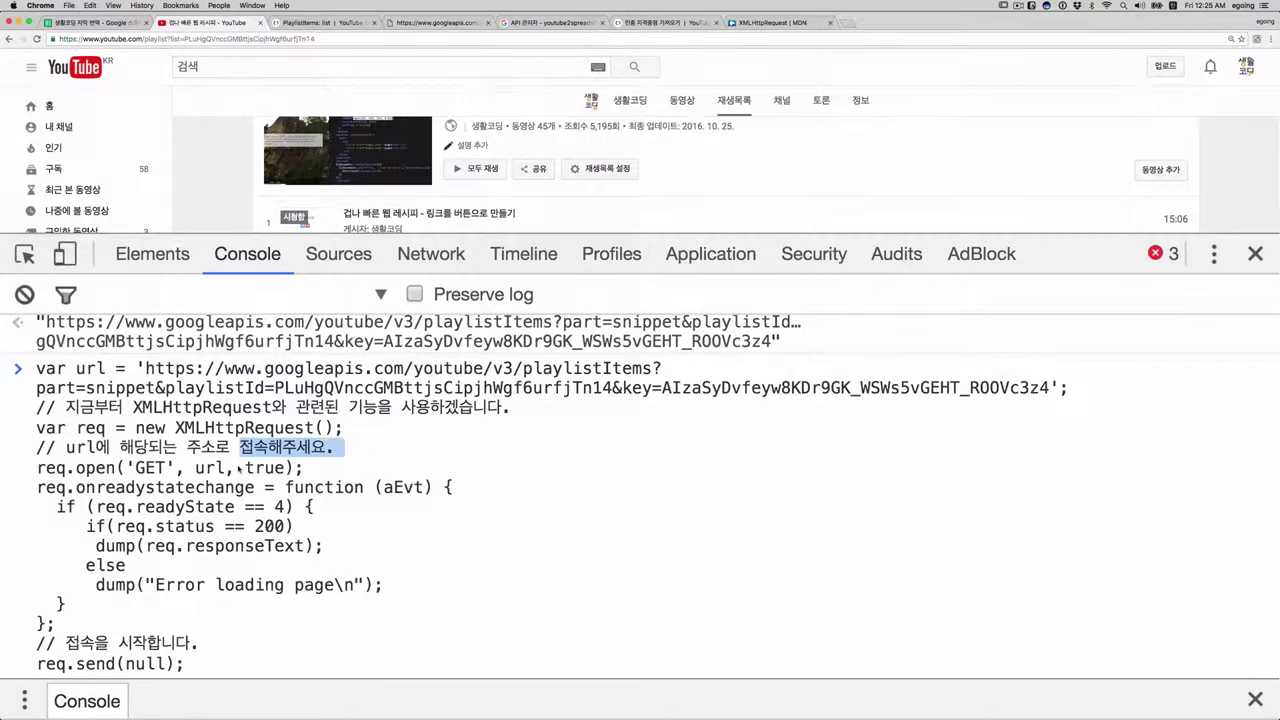
{"action": "type", "text": "접속하"}
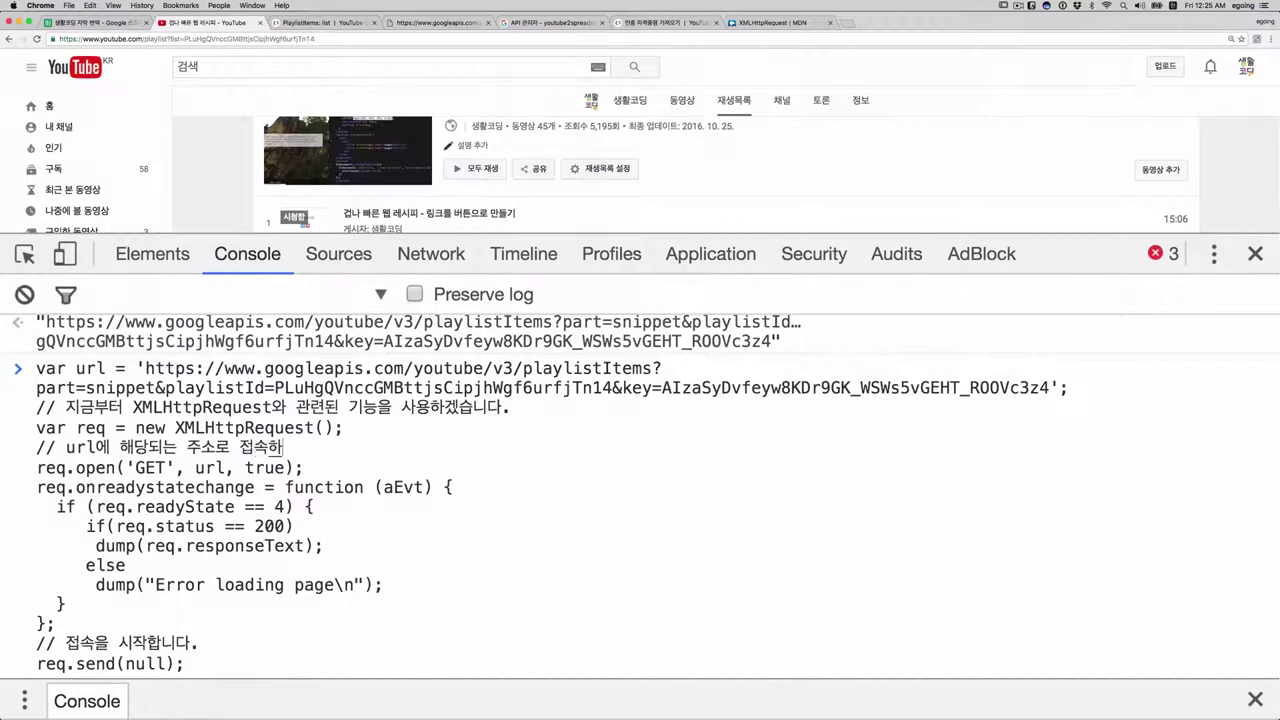
{"action": "type", "text": "고 싶어요."}
{"action": "key", "text": "alt+shift+Left"}
{"action": "key", "text": "alt+shift+Left"}
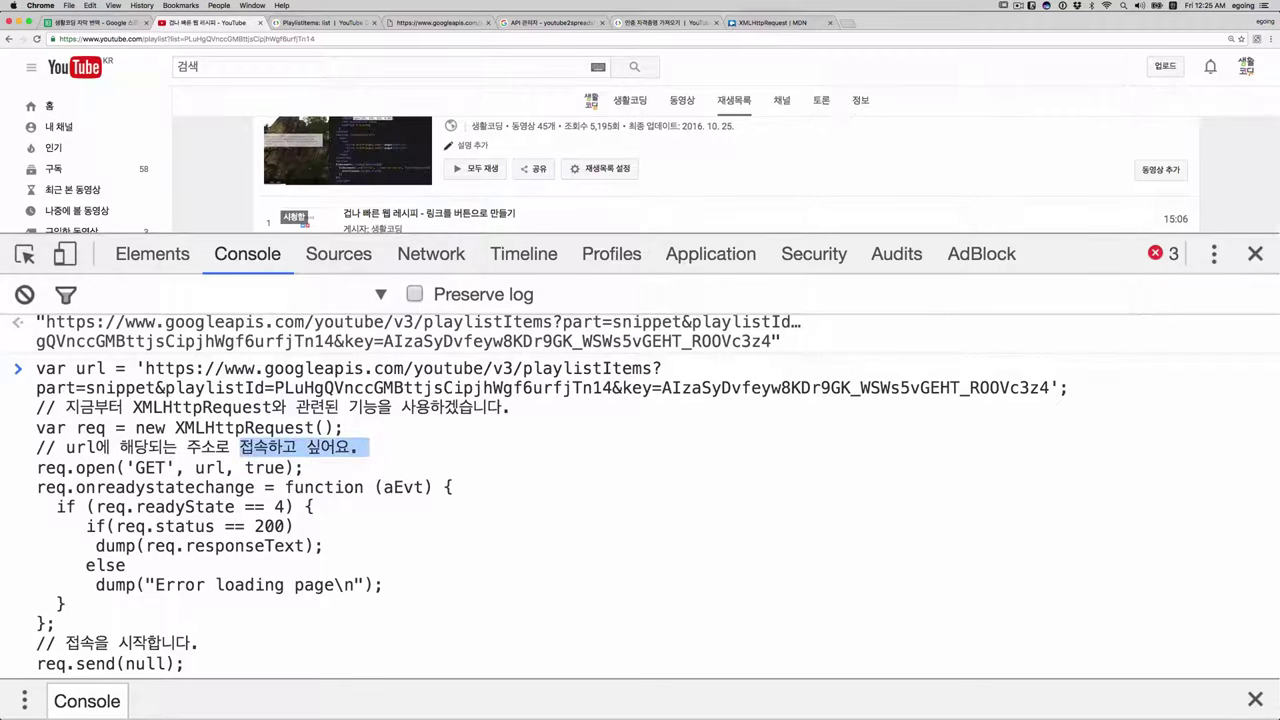
{"action": "key", "text": "Right"}
{"action": "mouse_move", "coordinate": [65, 642]}
{"action": "left_mouse_down"}
{"action": "mouse_move", "coordinate": [199, 644]}
{"action": "mouse_move", "coordinate": [28, 668]}
{"action": "left_mouse_up"}
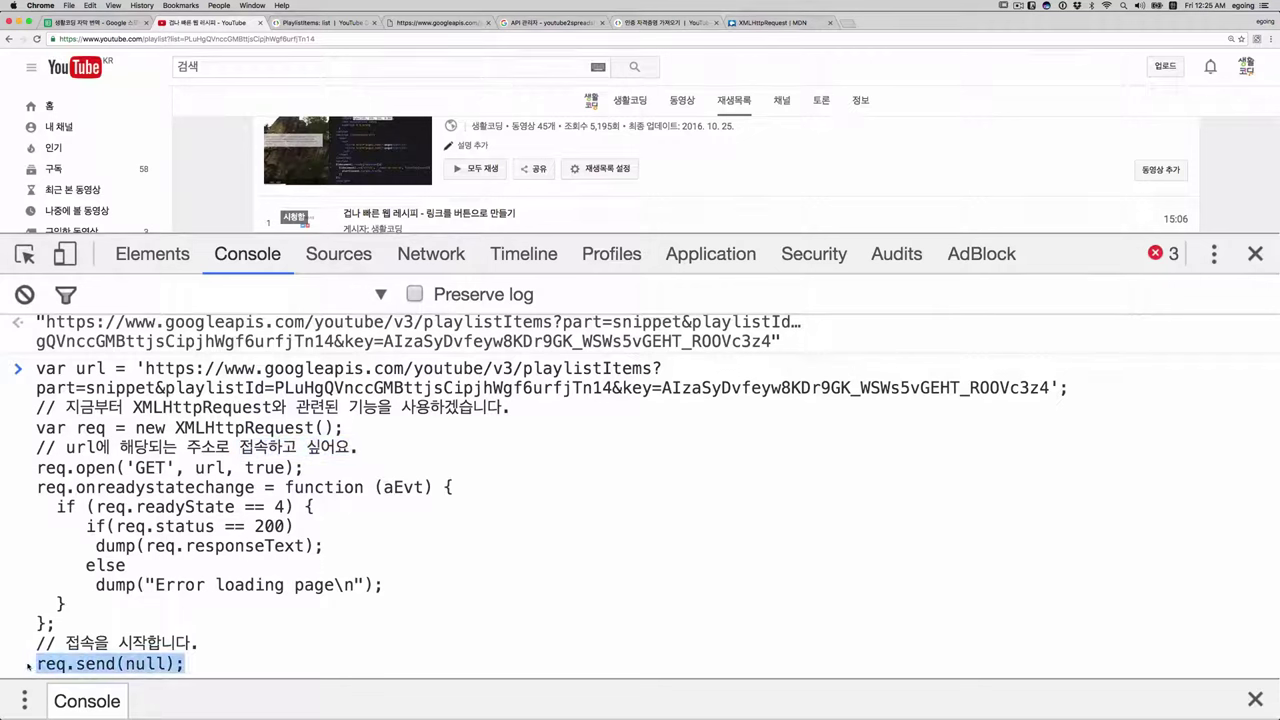
{"action": "left_click", "coordinate": [241, 605]}
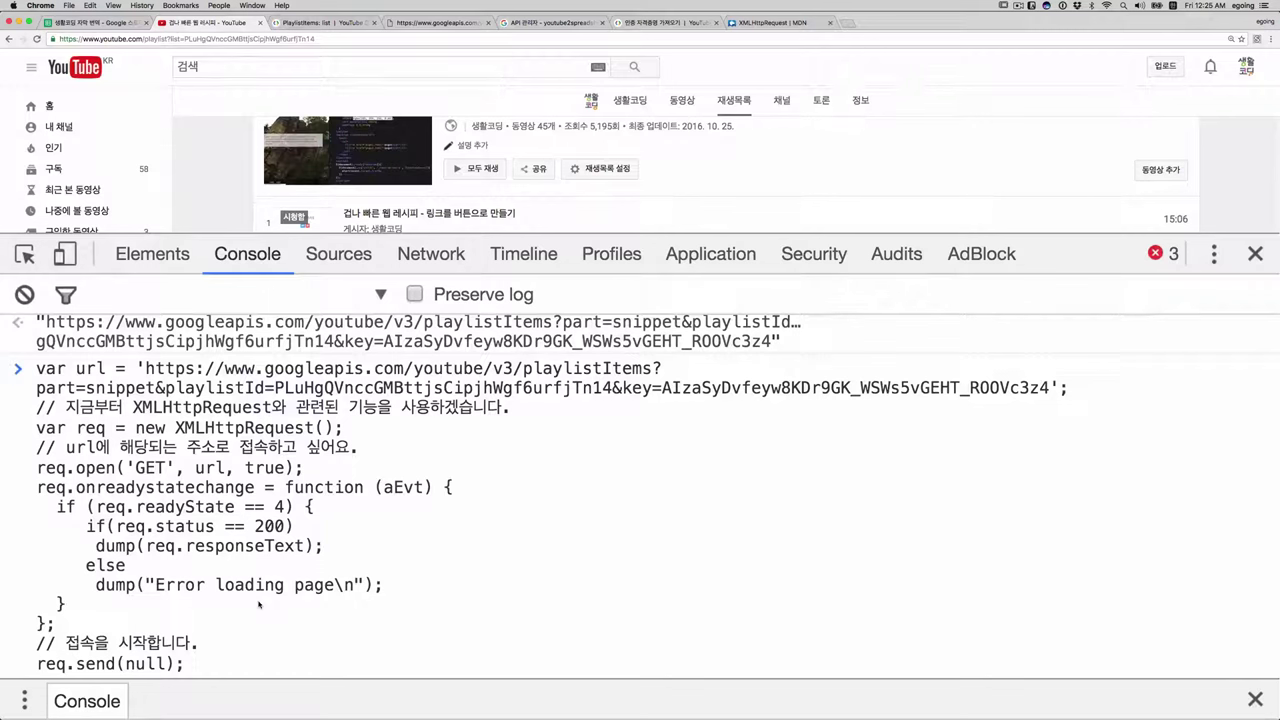
{"action": "left_click_drag", "start_coordinate": [37, 487], "coordinate": [256, 488]}
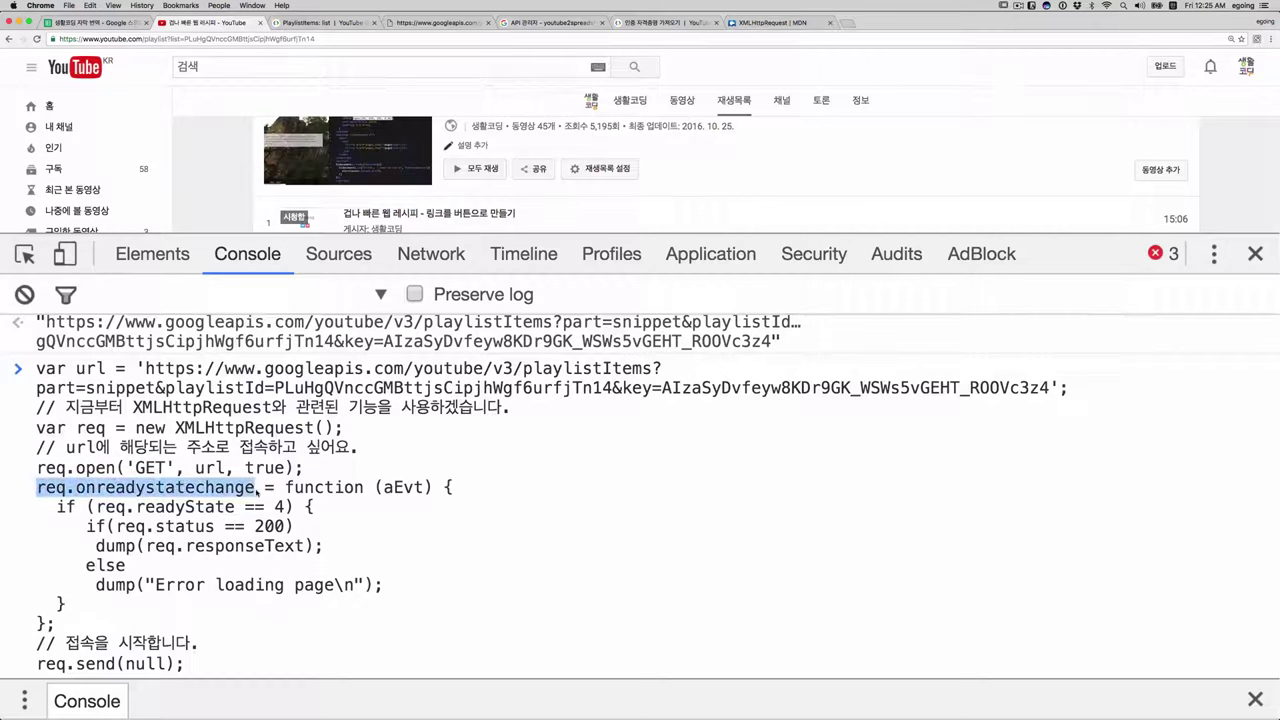
{"action": "left_click", "coordinate": [60, 627], "text": "shift"}
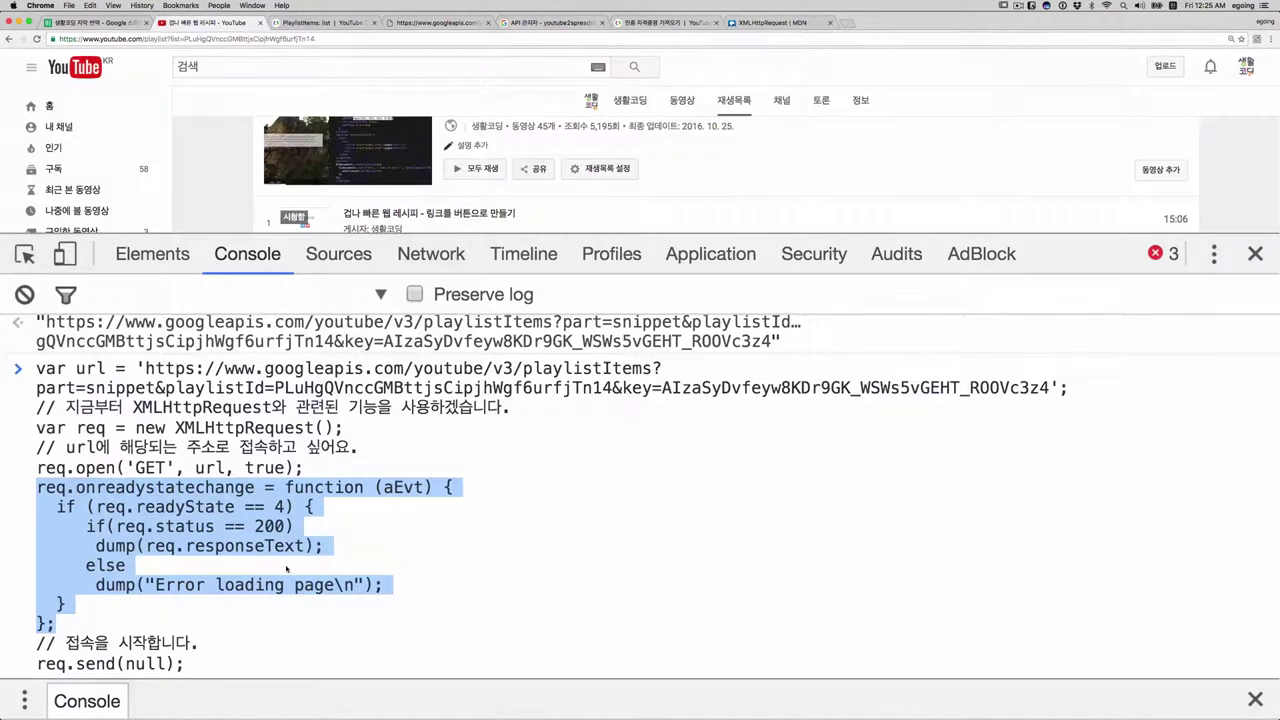
{"action": "left_click", "coordinate": [280, 598]}
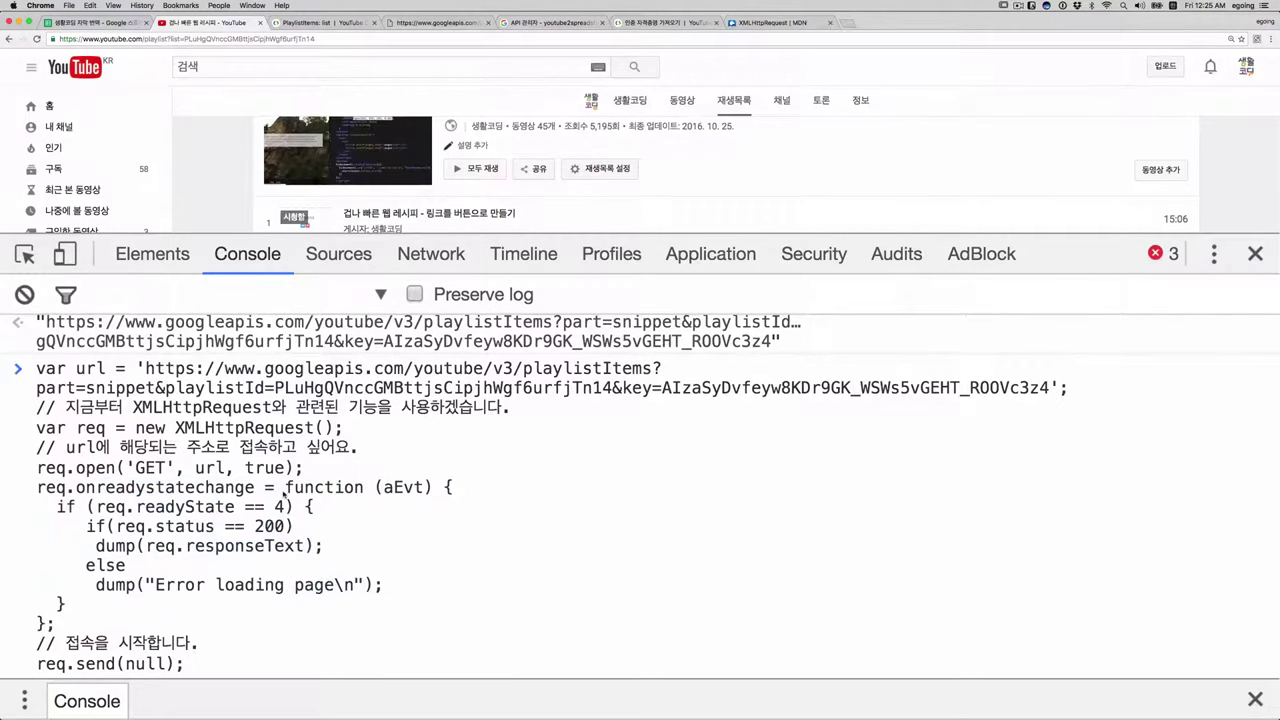
{"action": "left_click_drag", "start_coordinate": [285, 487], "coordinate": [67, 630]}
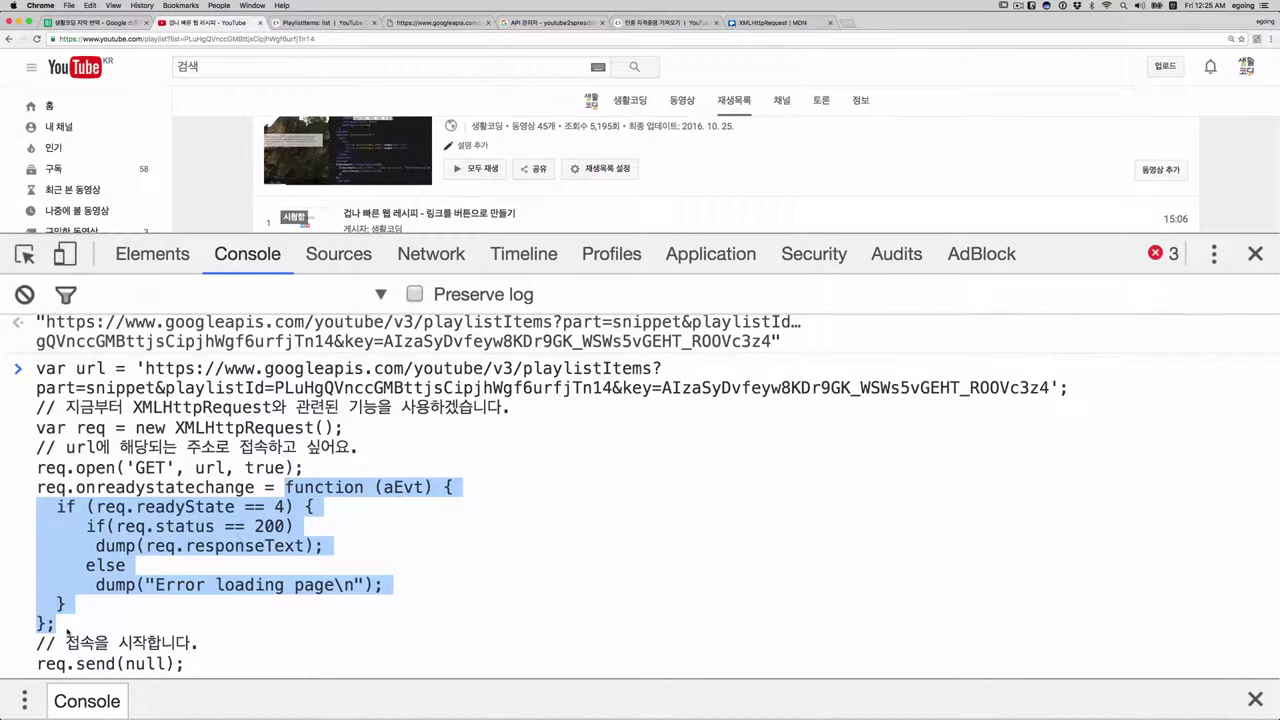
{"action": "left_click", "coordinate": [124, 585]}
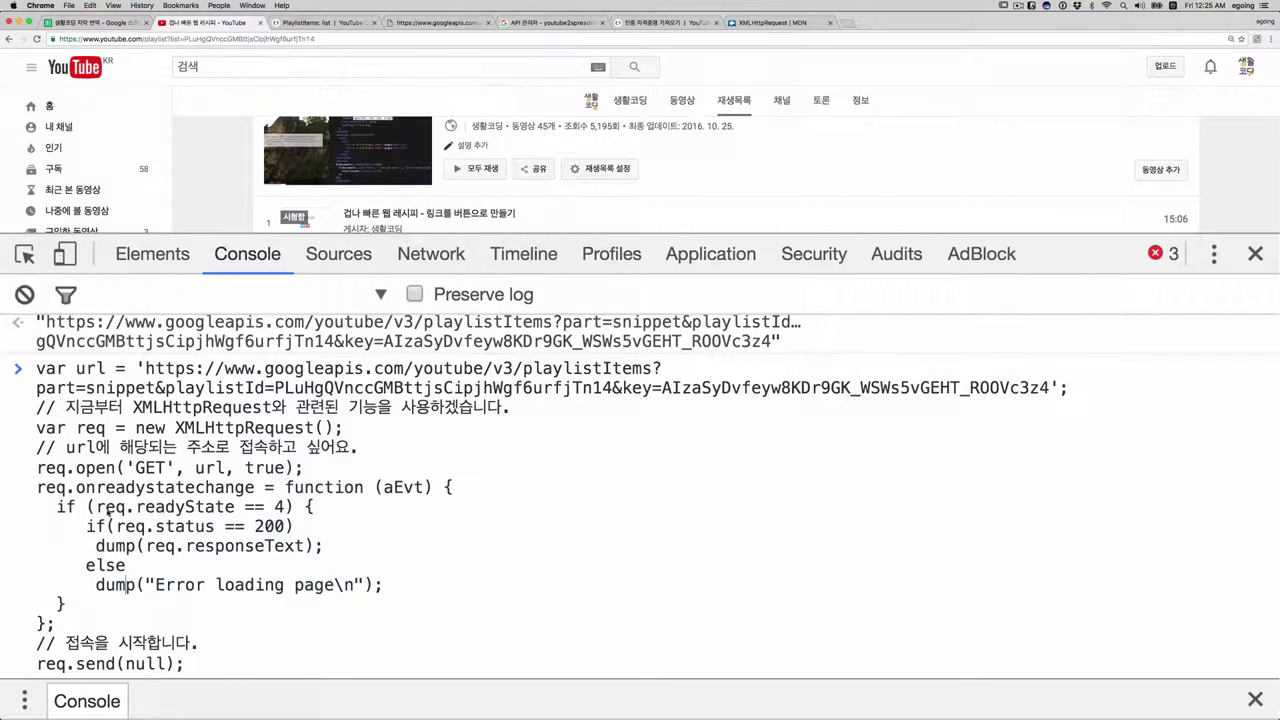
{"action": "left_click_drag", "start_coordinate": [97, 507], "coordinate": [294, 507]}
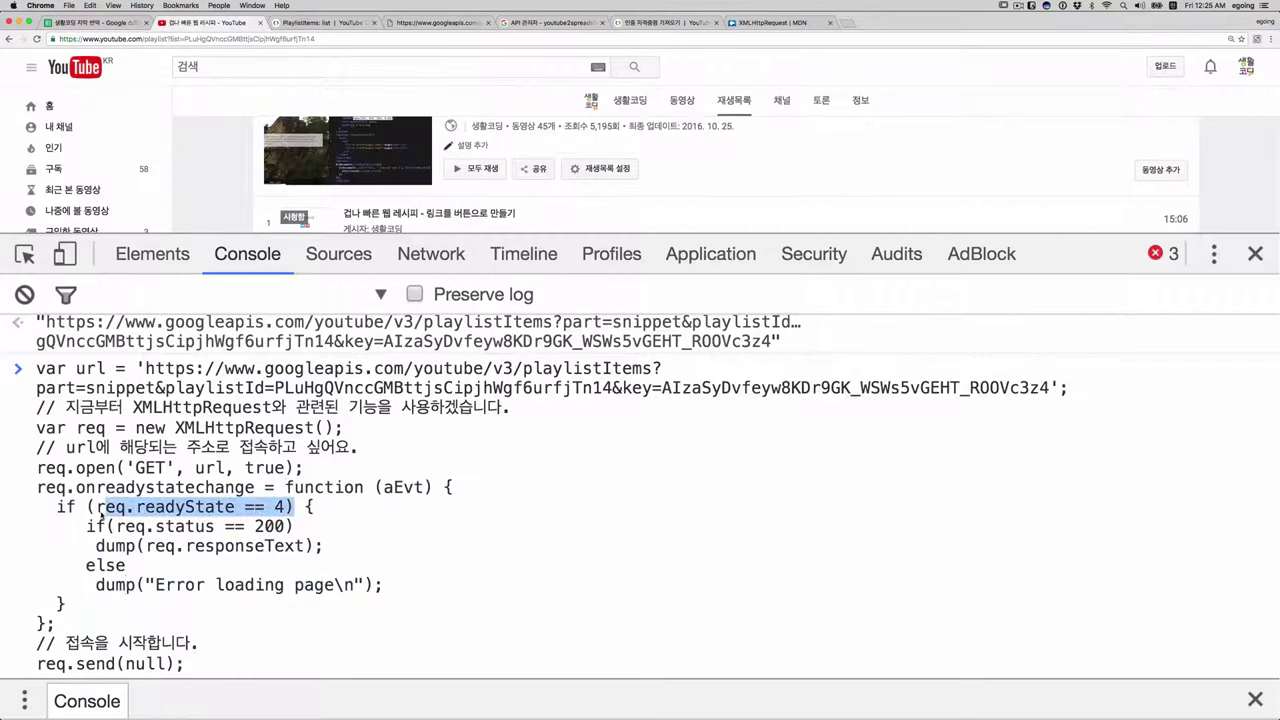
{"action": "left_click_drag", "start_coordinate": [116, 526], "coordinate": [296, 526]}
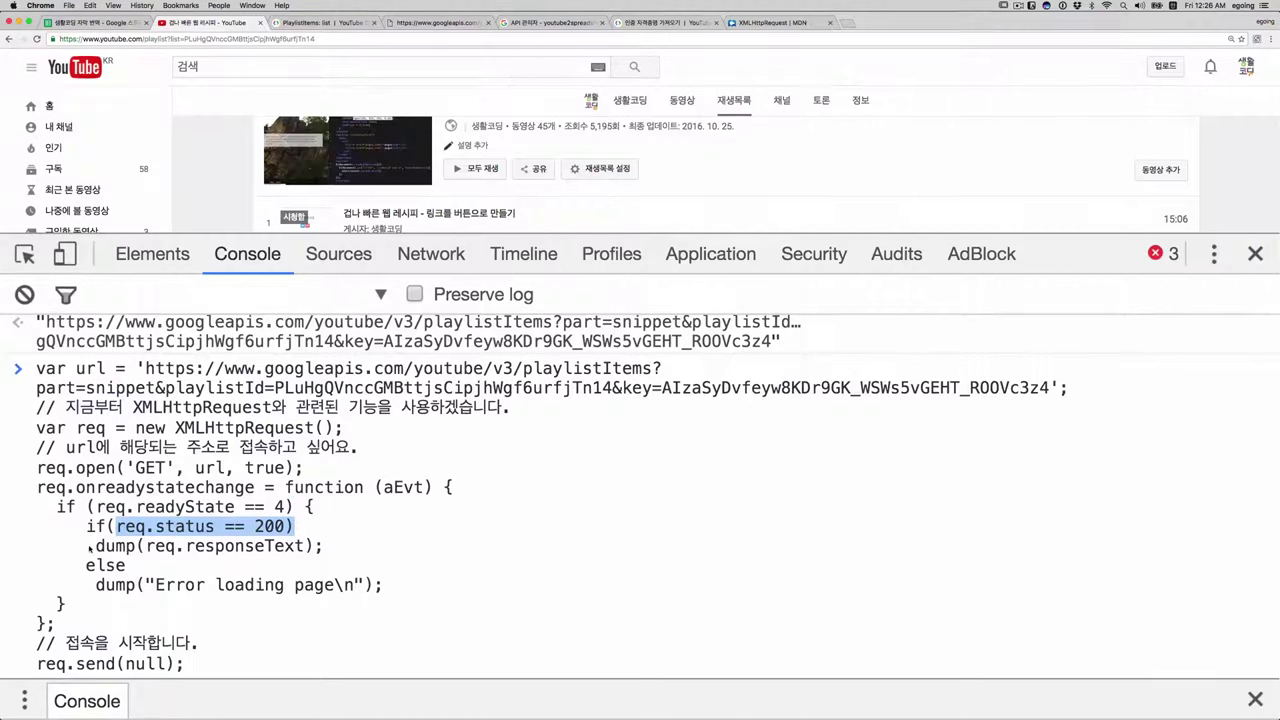
{"action": "left_click_drag", "start_coordinate": [90, 548], "coordinate": [333, 547]}
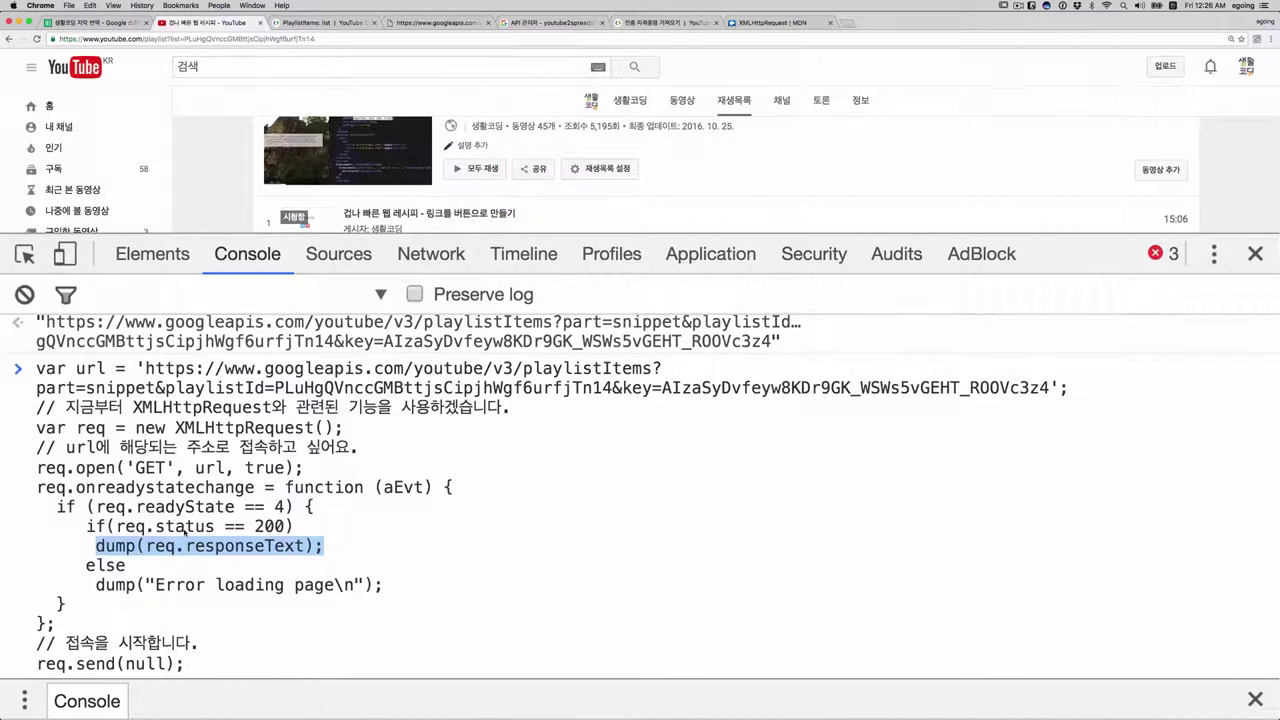
{"action": "left_click_drag", "start_coordinate": [99, 590], "coordinate": [391, 596]}
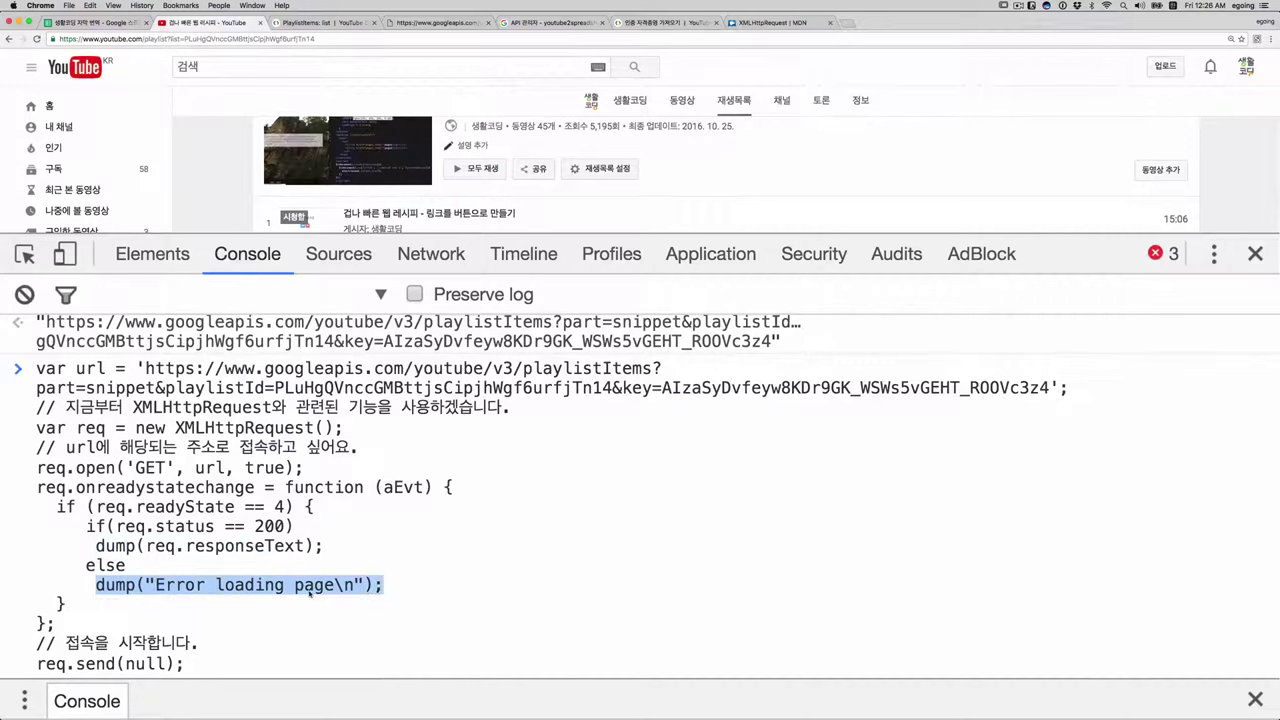
- Wrap the status-check if and else branches in curly braces
{"action": "left_click", "coordinate": [327, 530]}
{"action": "type", "text": "{"}
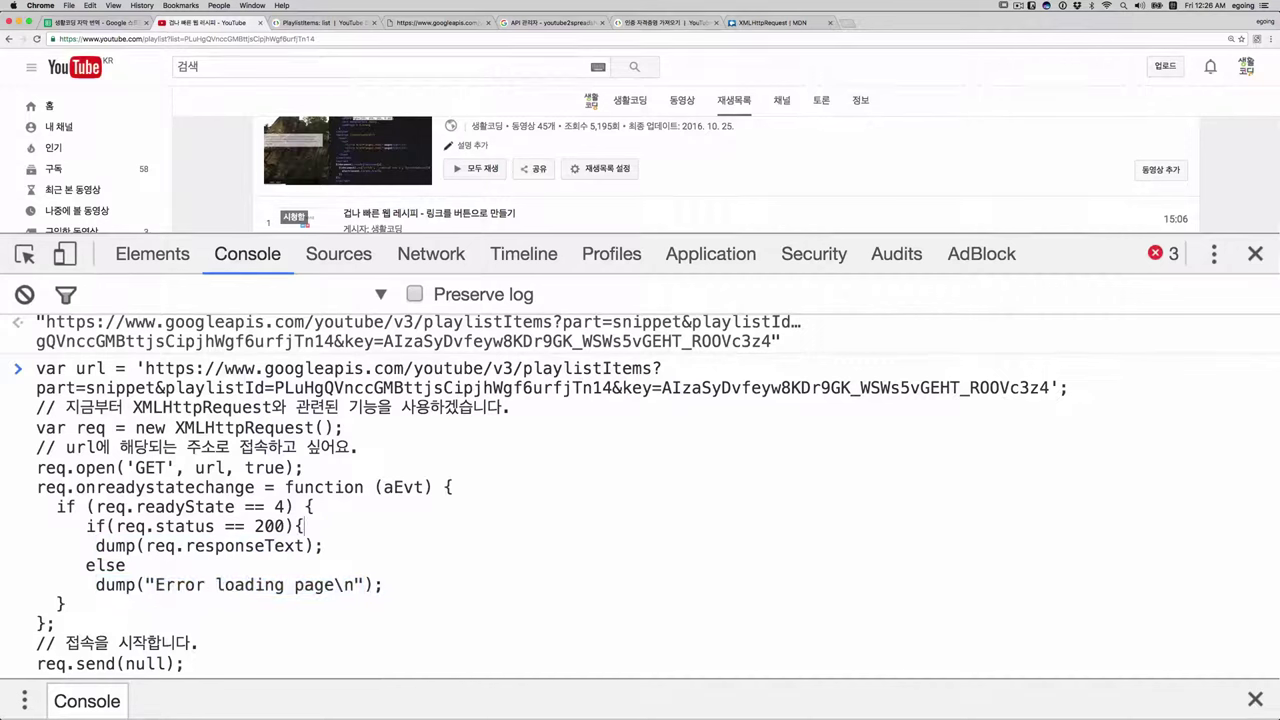
{"action": "left_click", "coordinate": [126, 565]}
{"action": "type", "text": "}"}
{"action": "key", "text": "Right"}
{"action": "key", "text": "Right"}
{"action": "key", "text": "Right"}
{"action": "key", "text": "Right"}
{"action": "type", "text": "{"}
{"action": "key", "text": "shift+Return"}
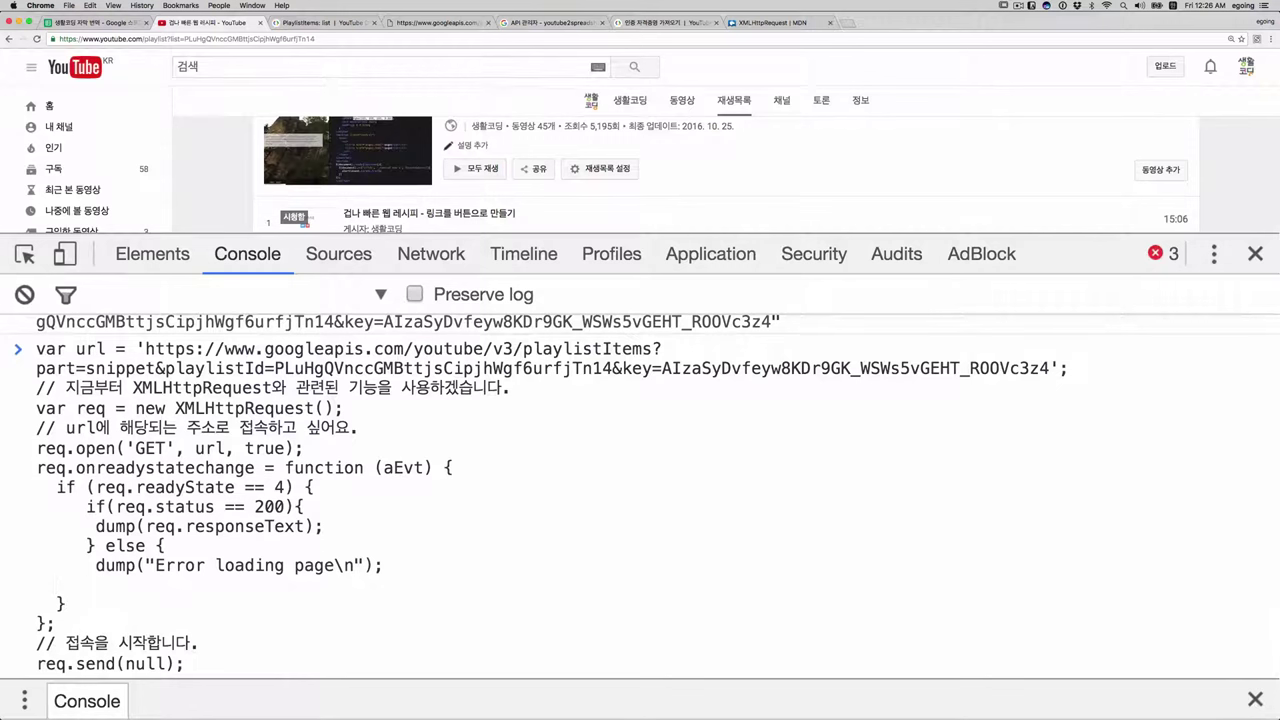
{"action": "type", "text": "}"}
- Replace dump with alert in the success and error calls, ending with the caret at the script's end
{"action": "key", "text": "Up"}
{"action": "key", "text": "Up"}
{"action": "key", "text": "Up"}
{"action": "key", "text": "Down"}
{"action": "key", "text": "alt+shift+Right"}
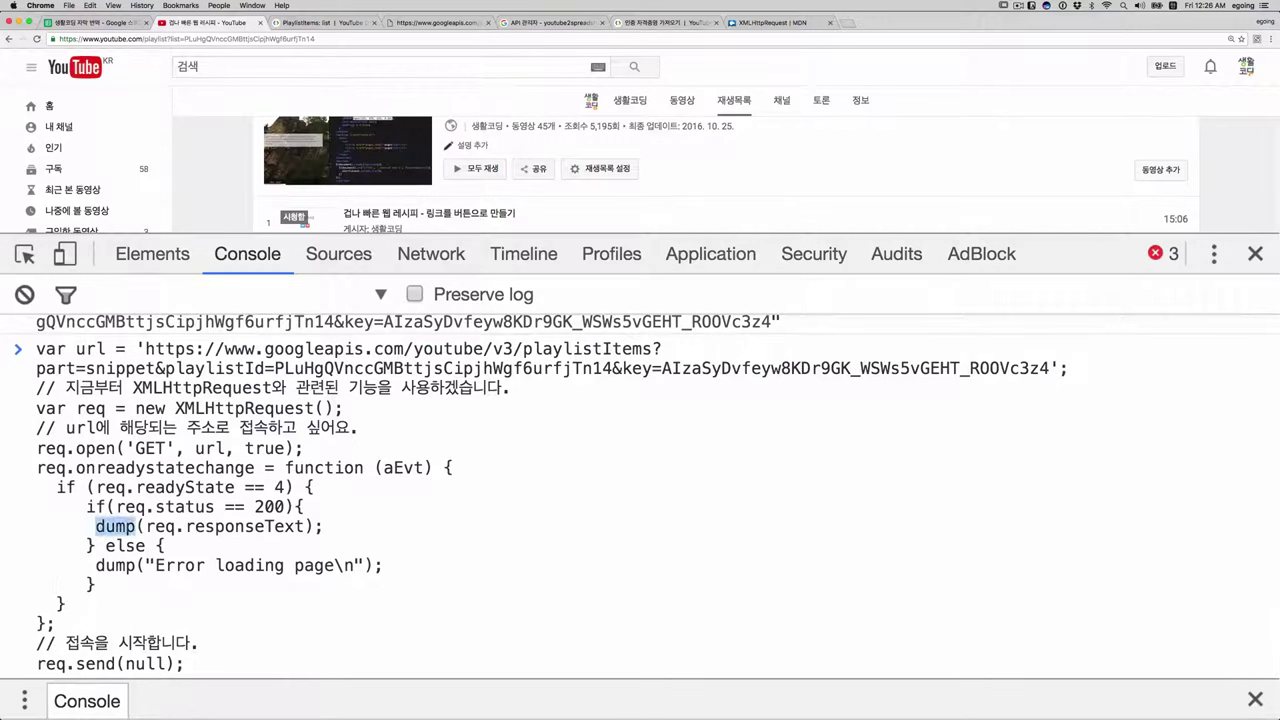
{"action": "type", "text": "미"}
{"action": "key", "text": "BackSpace"}
{"action": "key", "text": "super+space"}
{"action": "type", "text": "al"}
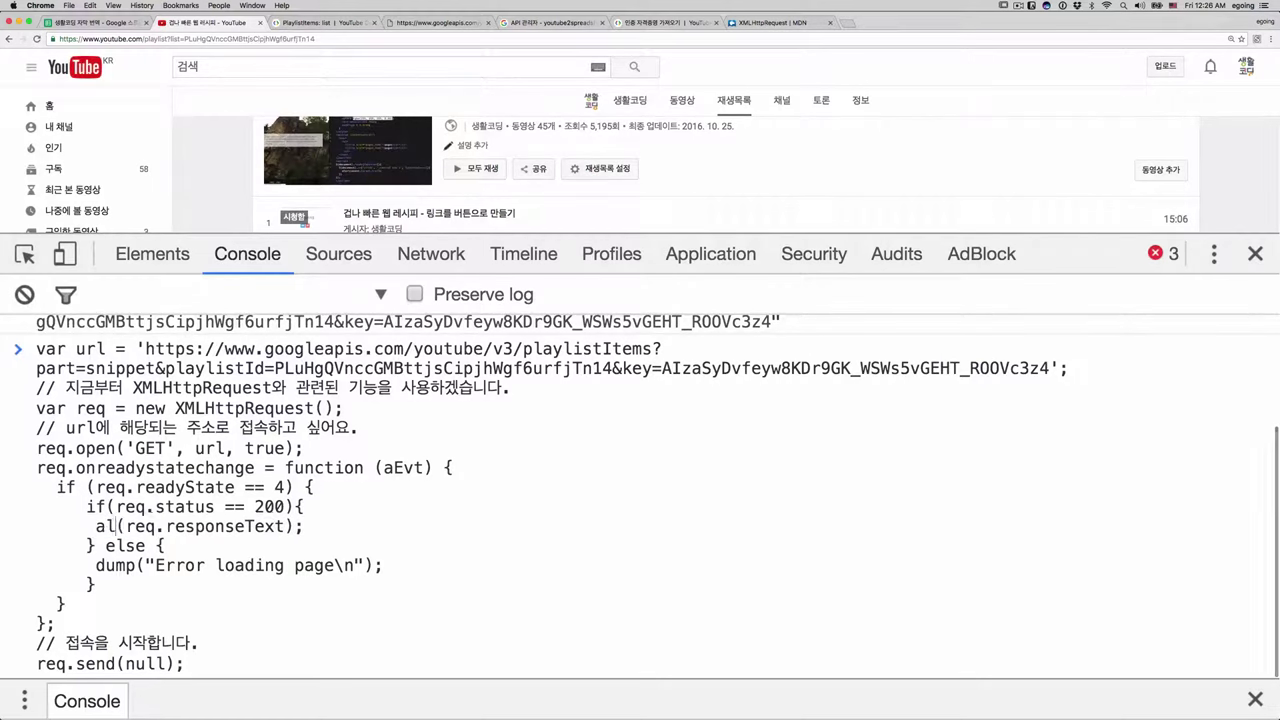
{"action": "type", "text": "ert"}
{"action": "key", "text": "alt+shift+Left"}
{"action": "key", "text": "Down"}
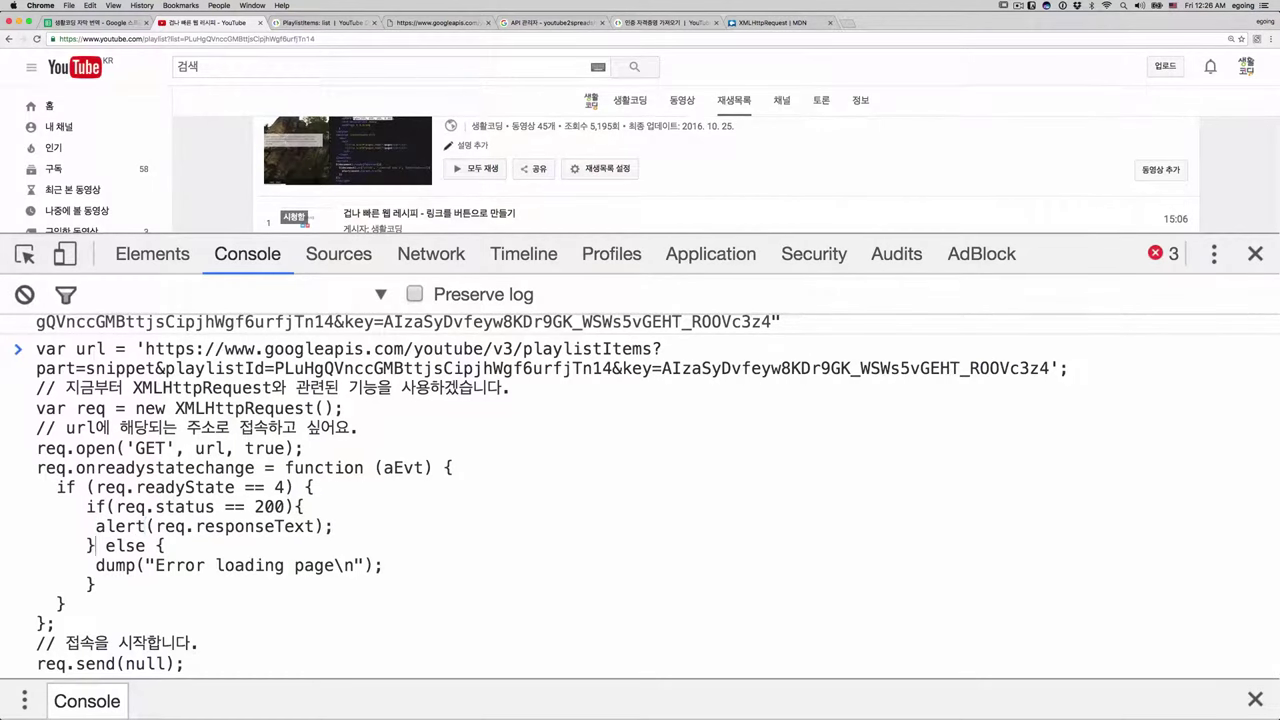
{"action": "key", "text": "Down"}
{"action": "key", "text": "alt+shift+Right"}
{"action": "type", "text": "alert"}
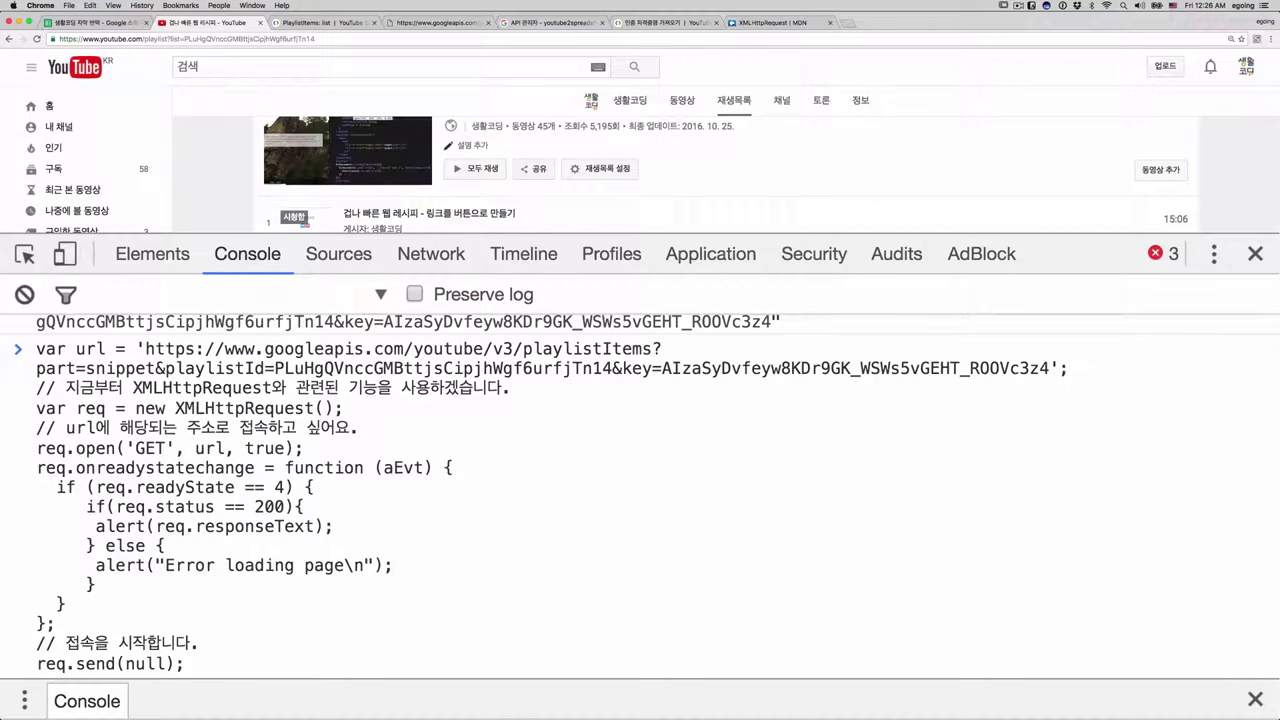
{"action": "key", "text": "Down"}
{"action": "key", "text": "super+equal"}
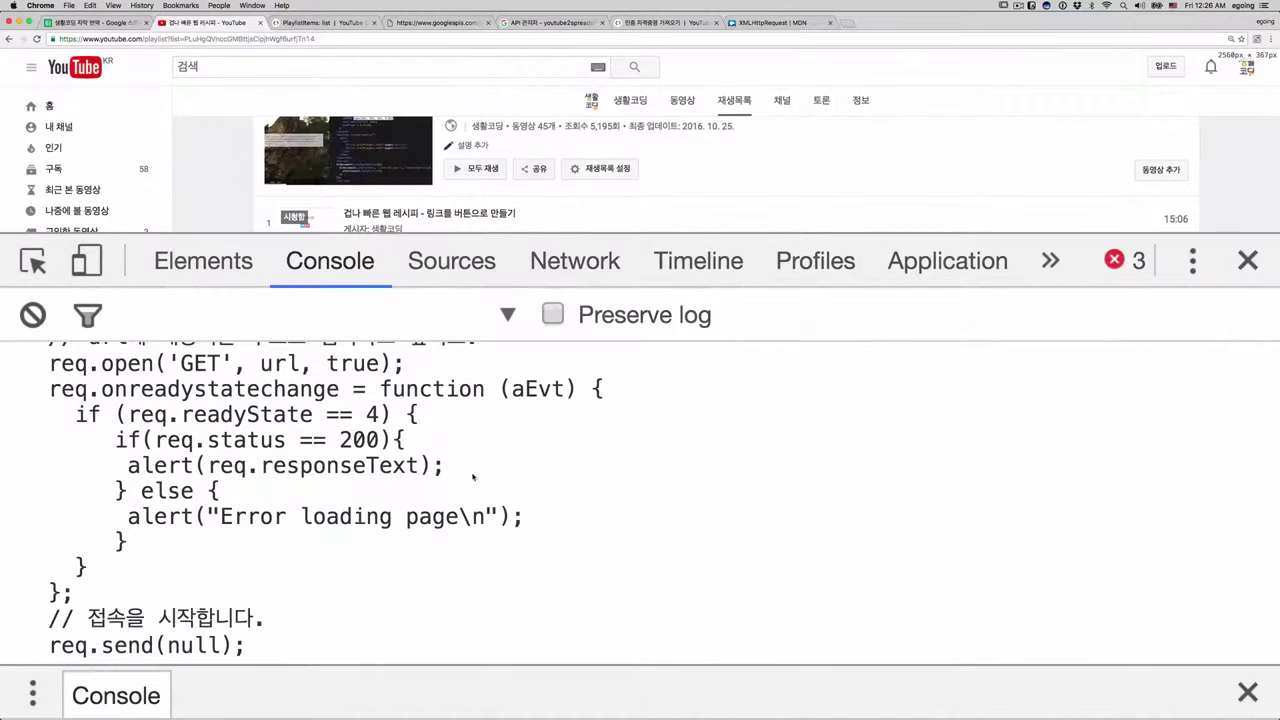
{"action": "key", "text": "super+minus"}
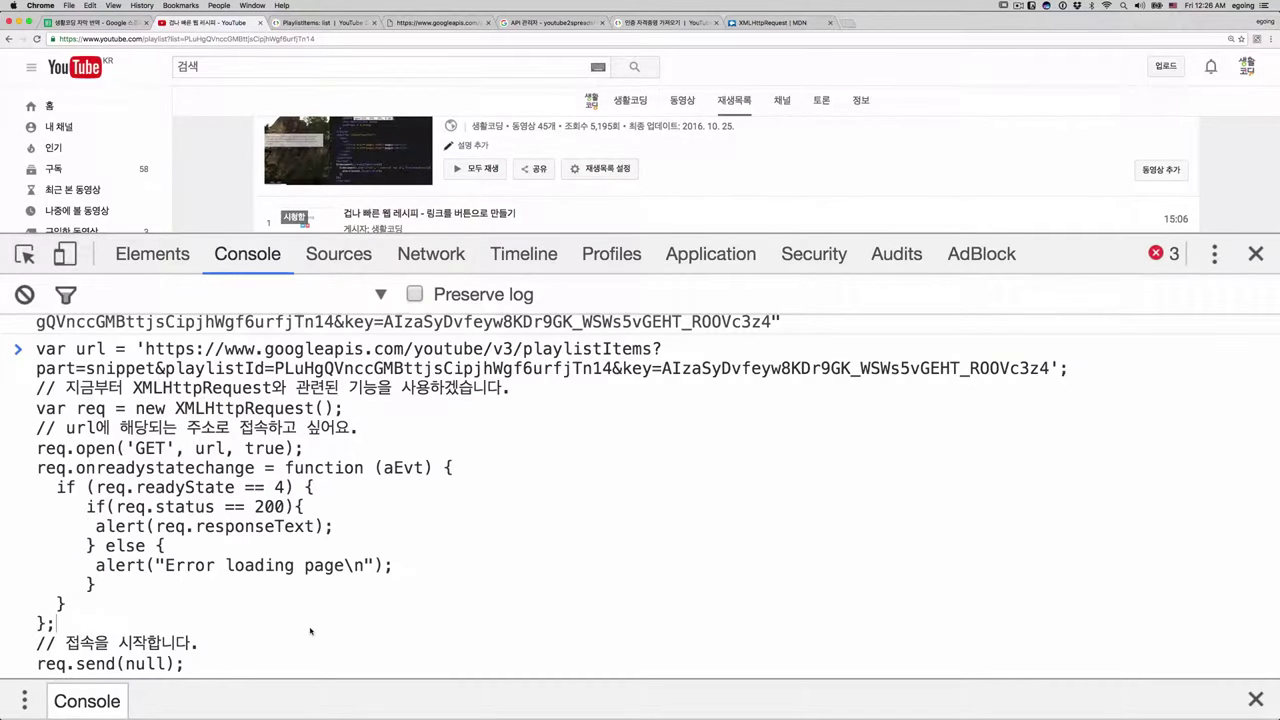
{"action": "left_click", "coordinate": [288, 648]}
- Run the XMLHttpRequest script, dismiss the JSON alert, and check the googleapis response tab before returning to YouTube
{"action": "key", "text": "Return"}
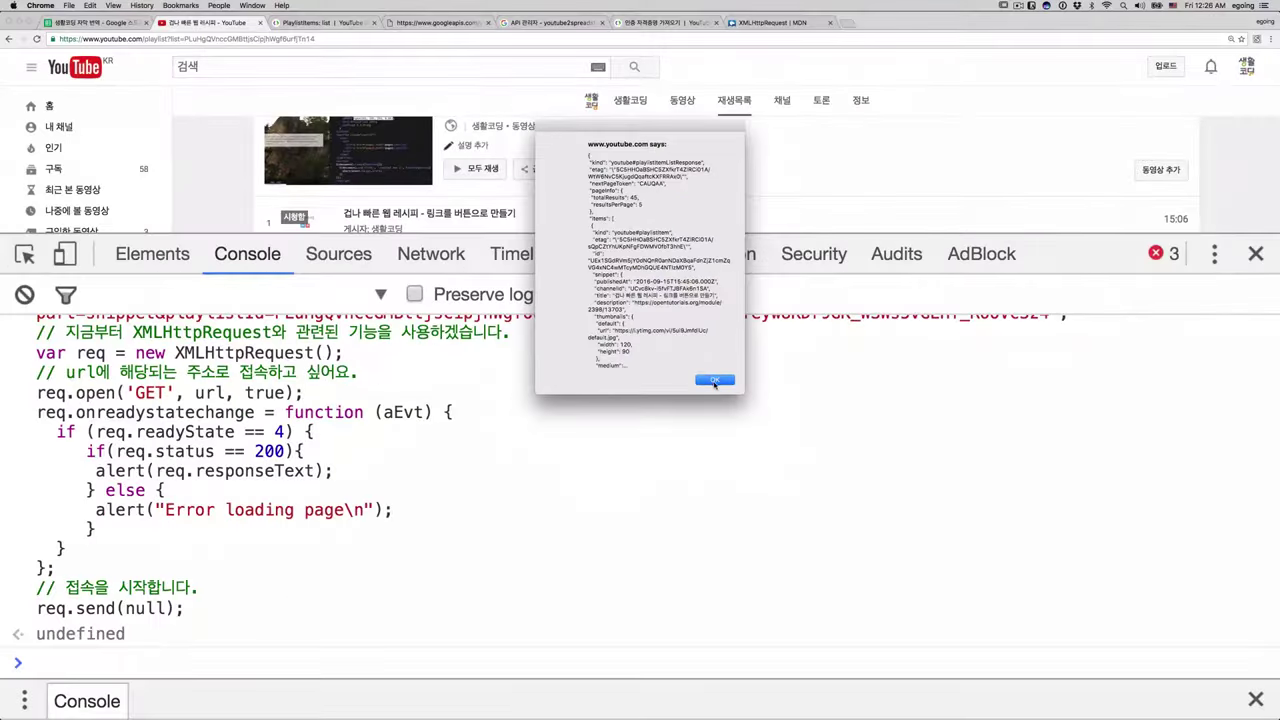
{"action": "left_click", "coordinate": [716, 383]}
{"action": "left_click", "coordinate": [424, 24]}
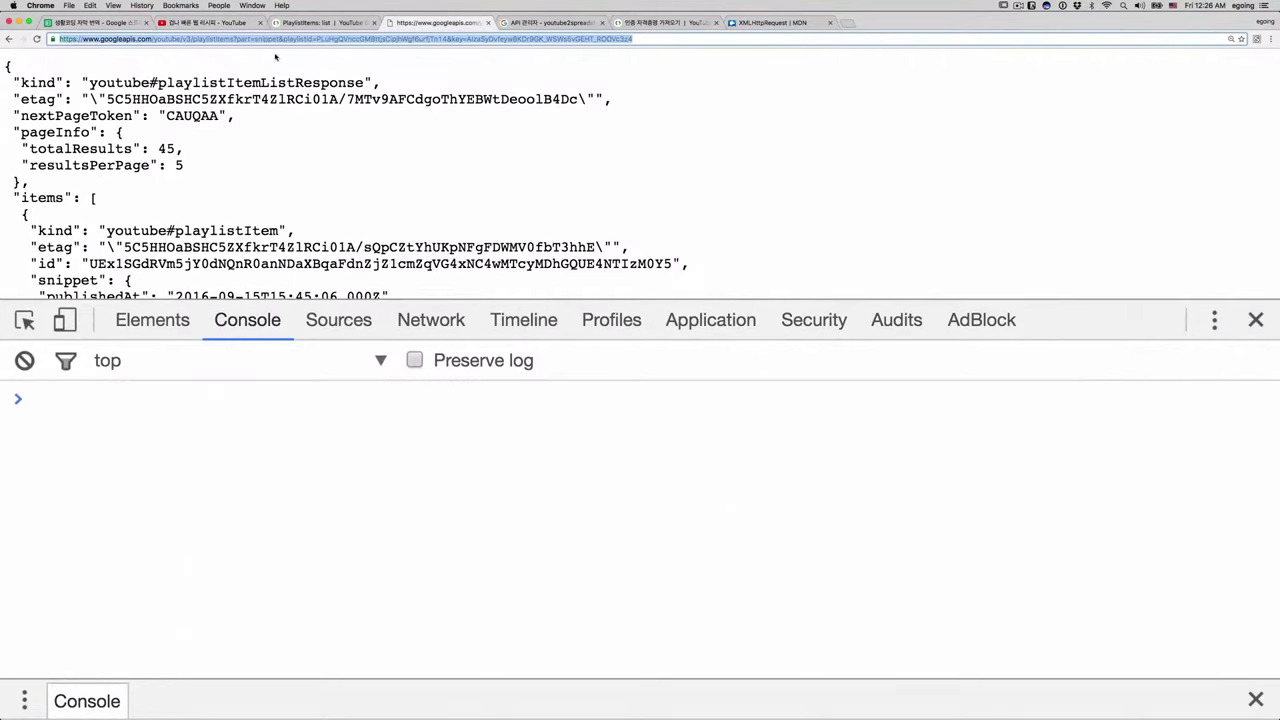
{"action": "left_click", "coordinate": [1256, 319]}
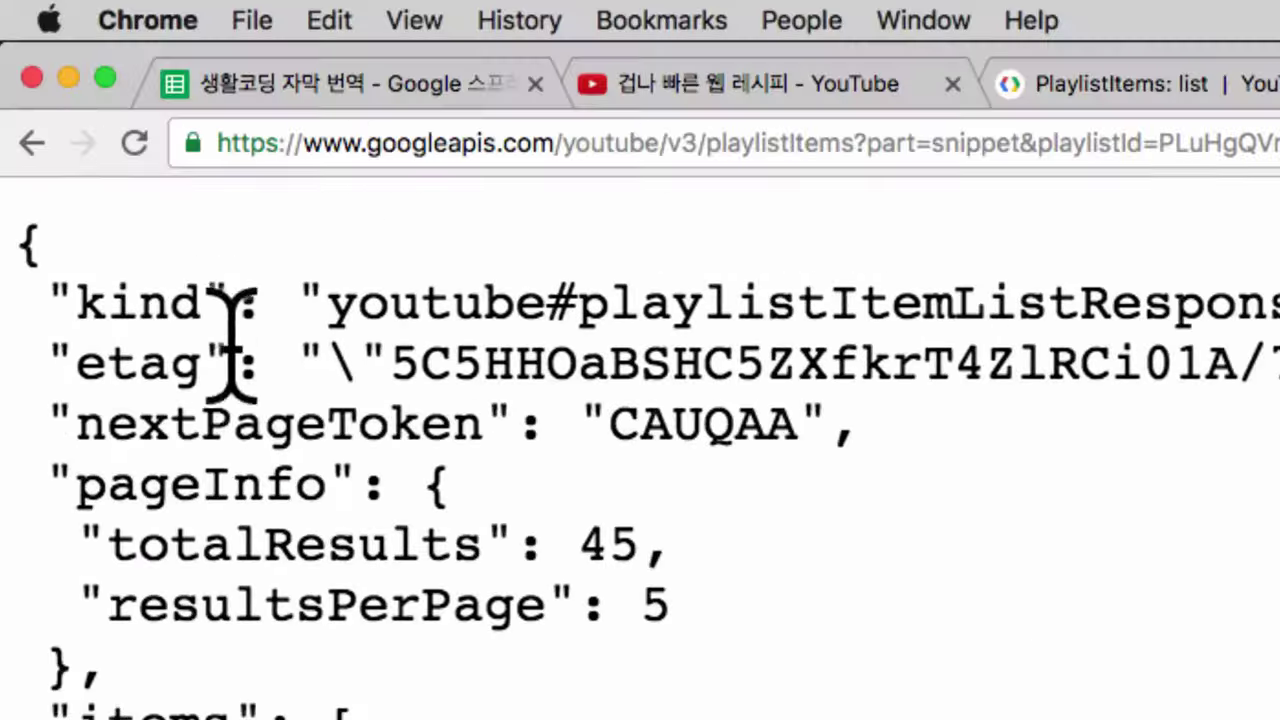
{"action": "left_click", "coordinate": [434, 157]}
{"action": "left_click", "coordinate": [430, 265]}
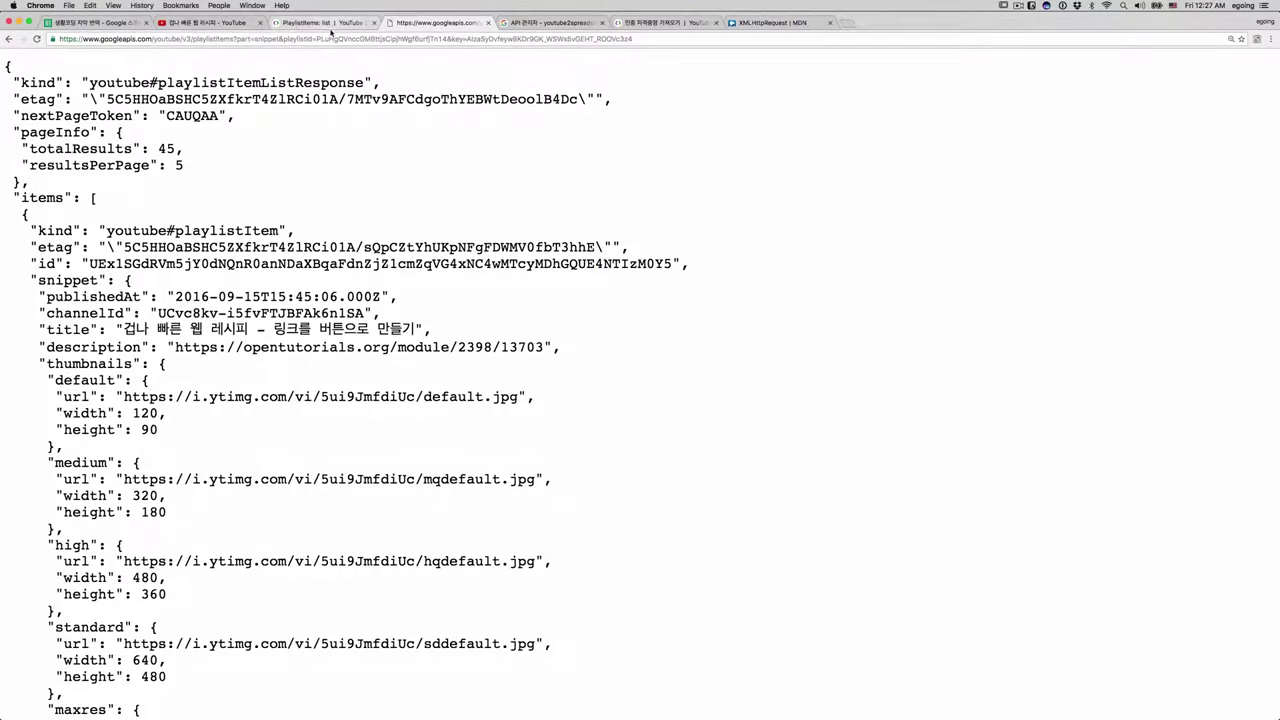
{"action": "left_click", "coordinate": [207, 23]}
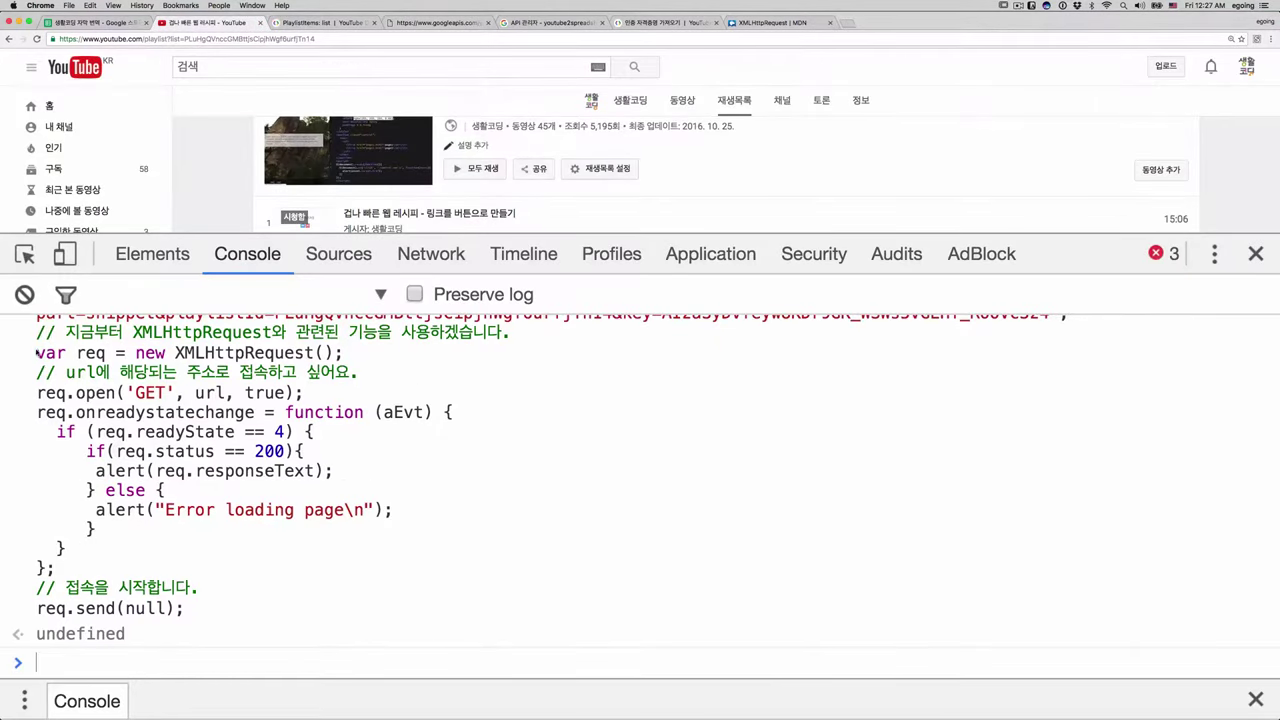
{"action": "left_click_drag", "start_coordinate": [36, 352], "coordinate": [217, 615]}
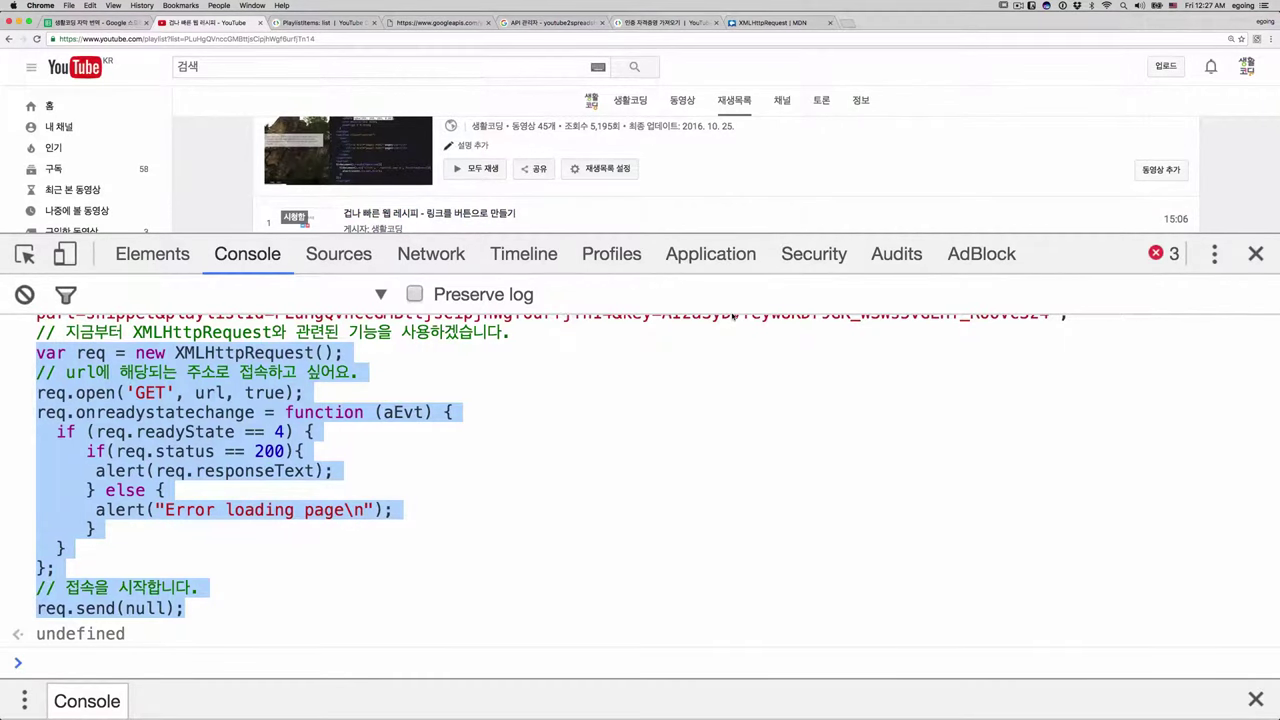
{"action": "left_click", "coordinate": [408, 511]}
{"action": "double_click", "coordinate": [210, 392]}
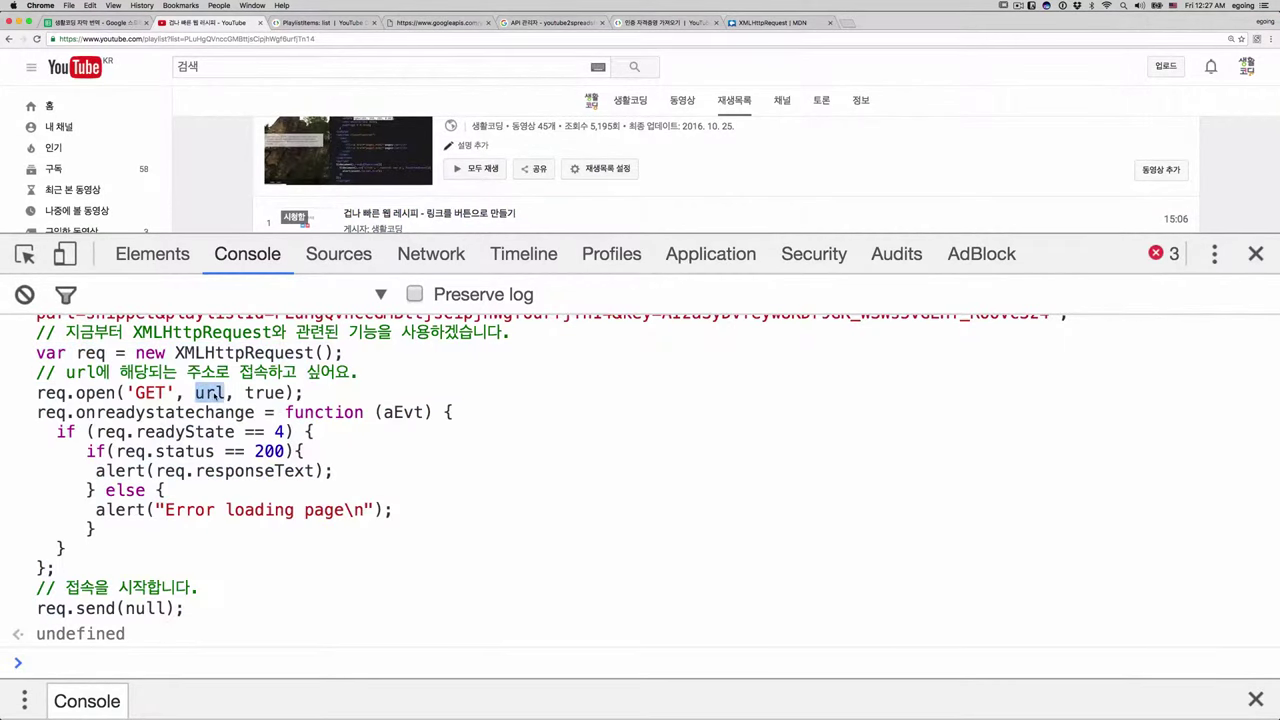
{"action": "scroll", "coordinate": [214, 397], "scroll_direction": "up", "scroll_amount": 1}
{"action": "left_click_drag", "start_coordinate": [146, 340], "coordinate": [1052, 358]}
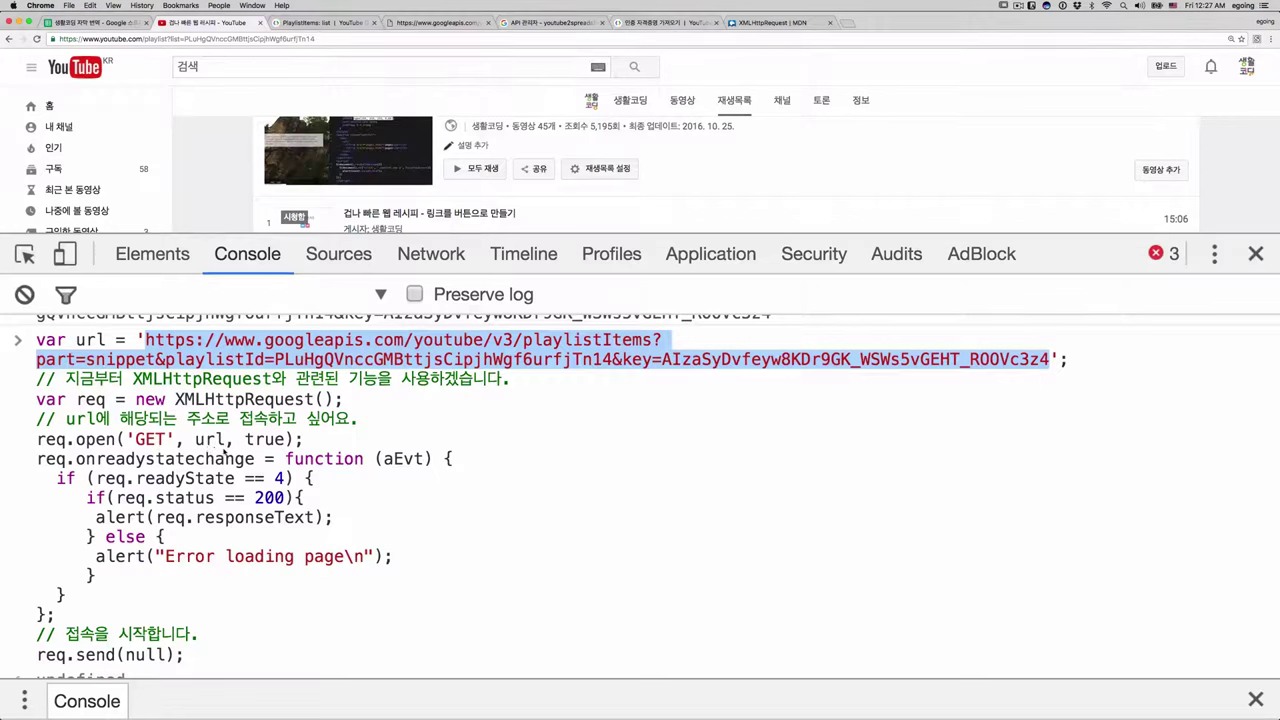
{"action": "mouse_move", "coordinate": [287, 460]}
{"action": "left_mouse_down"}
{"action": "mouse_move", "coordinate": [78, 600]}
{"action": "mouse_move", "coordinate": [83, 618]}
{"action": "left_mouse_up"}
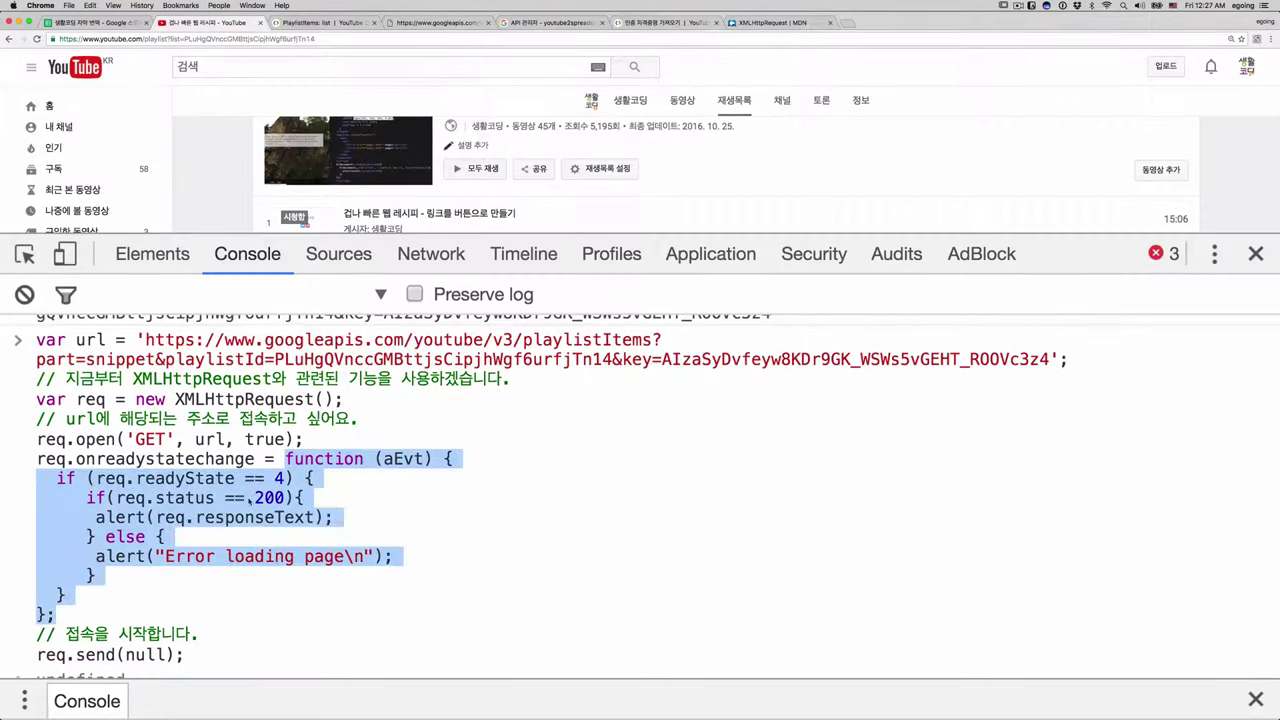
{"action": "left_click", "coordinate": [293, 495]}
{"action": "left_click_drag", "start_coordinate": [55, 479], "coordinate": [335, 477]}
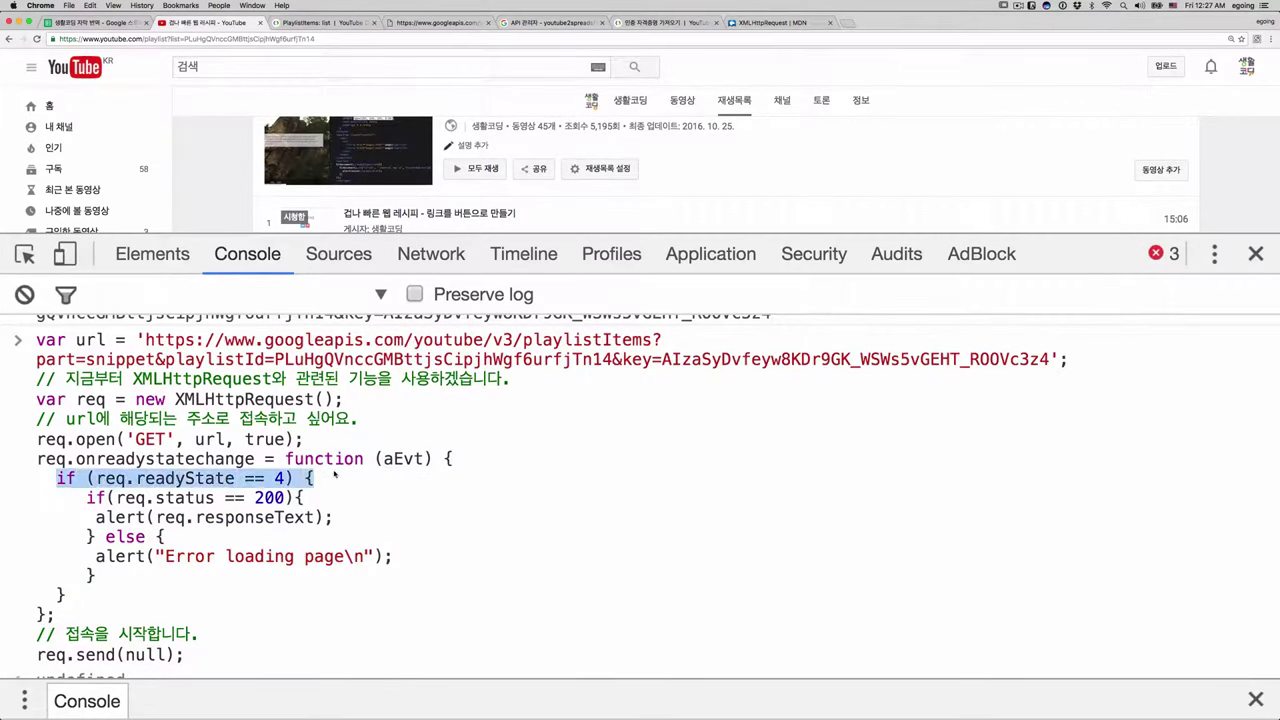
{"action": "left_click_drag", "start_coordinate": [86, 497], "coordinate": [340, 500]}
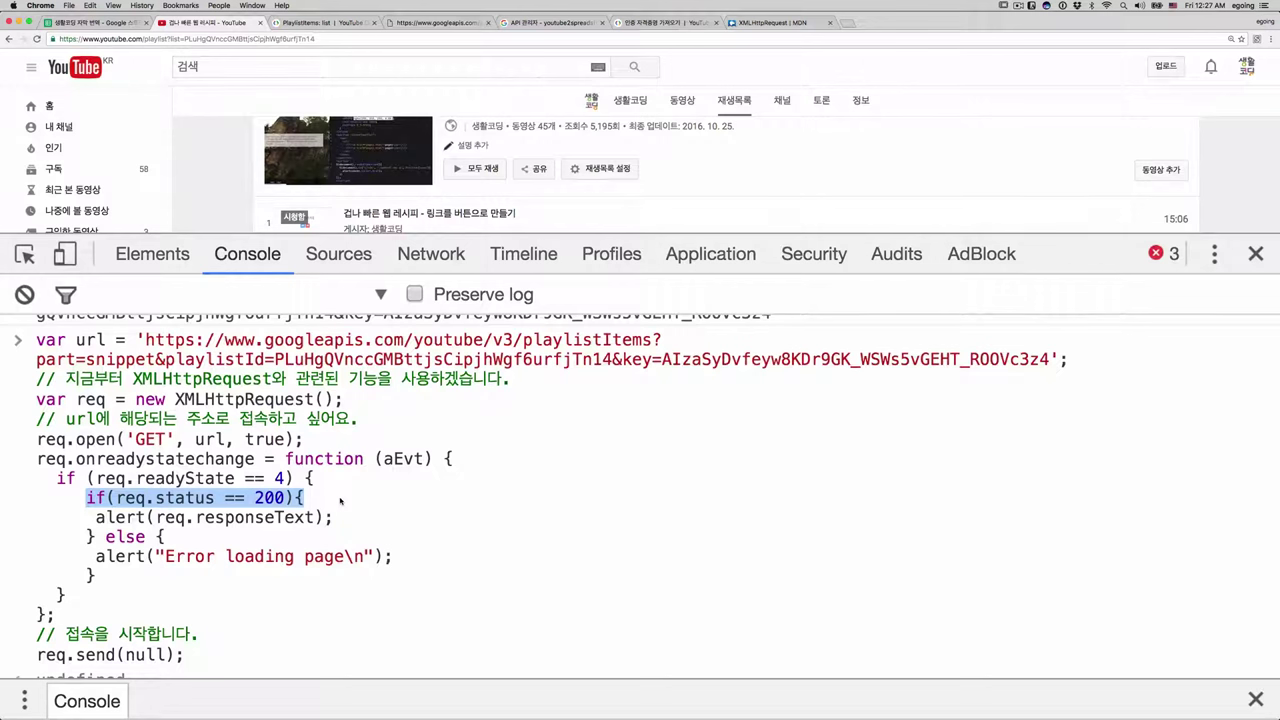
{"action": "left_click", "coordinate": [93, 531]}
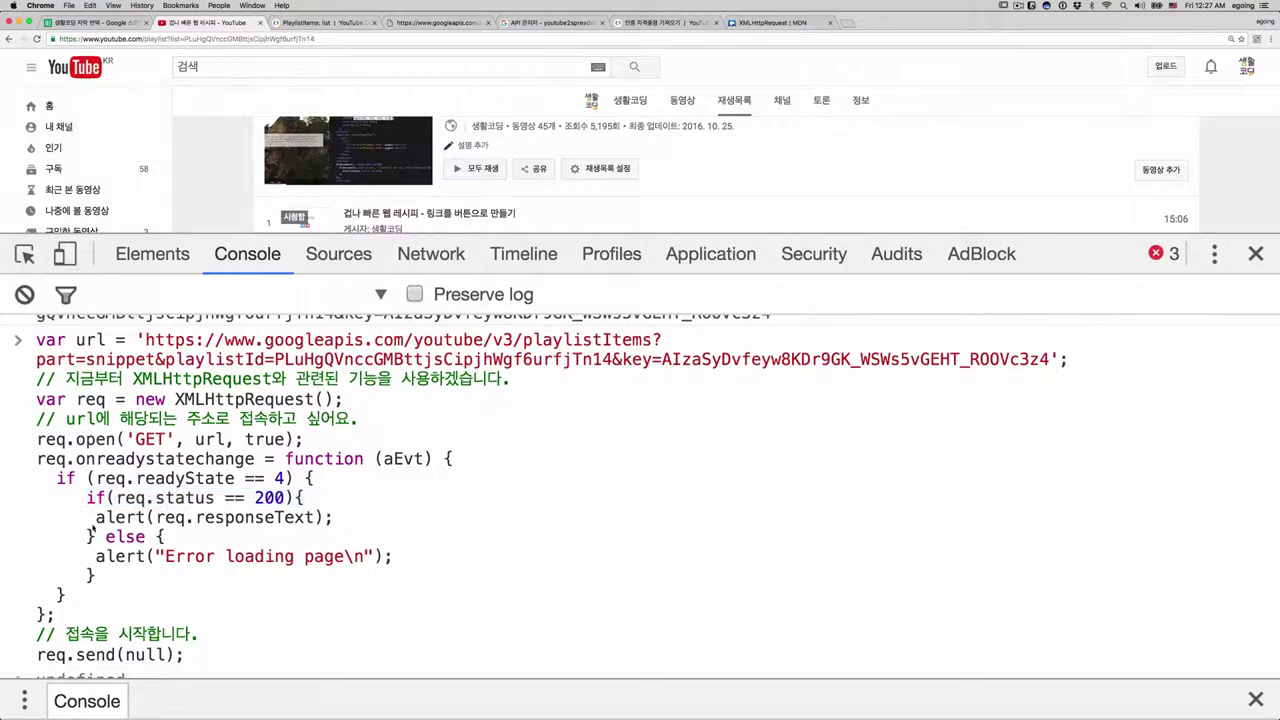
{"action": "left_click_drag", "start_coordinate": [96, 517], "coordinate": [333, 518]}
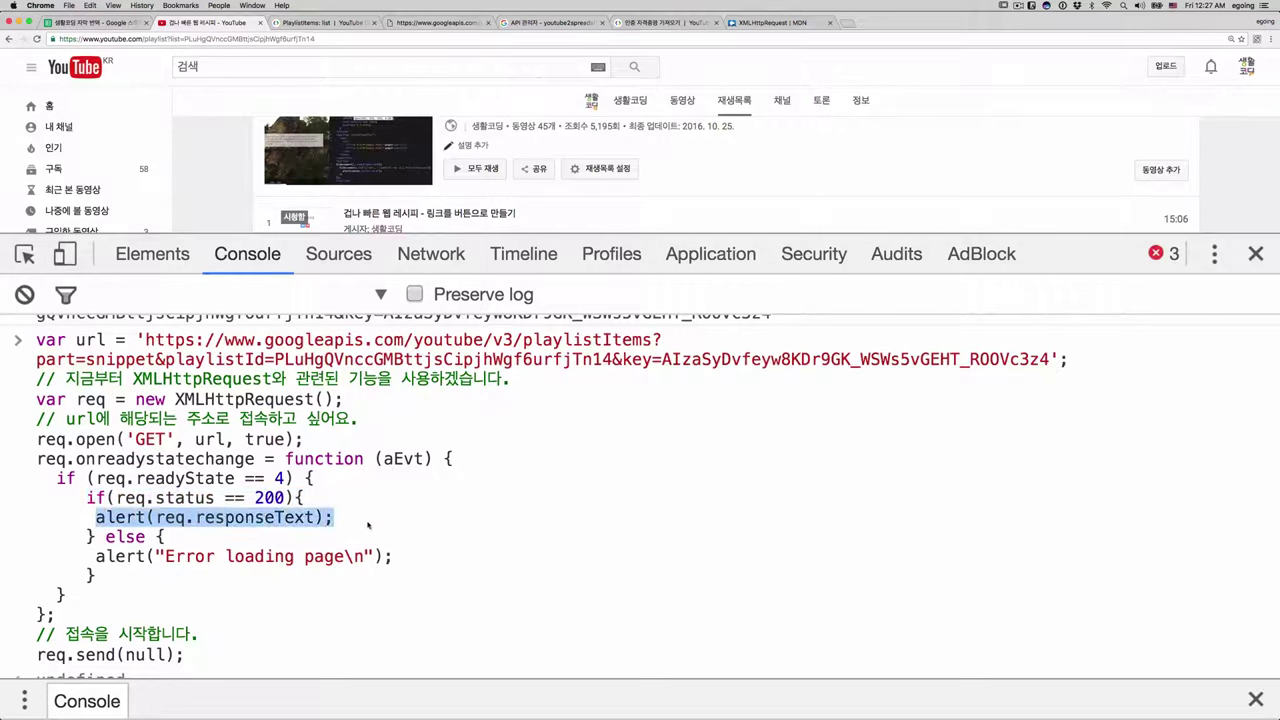
{"action": "left_click", "coordinate": [357, 523]}
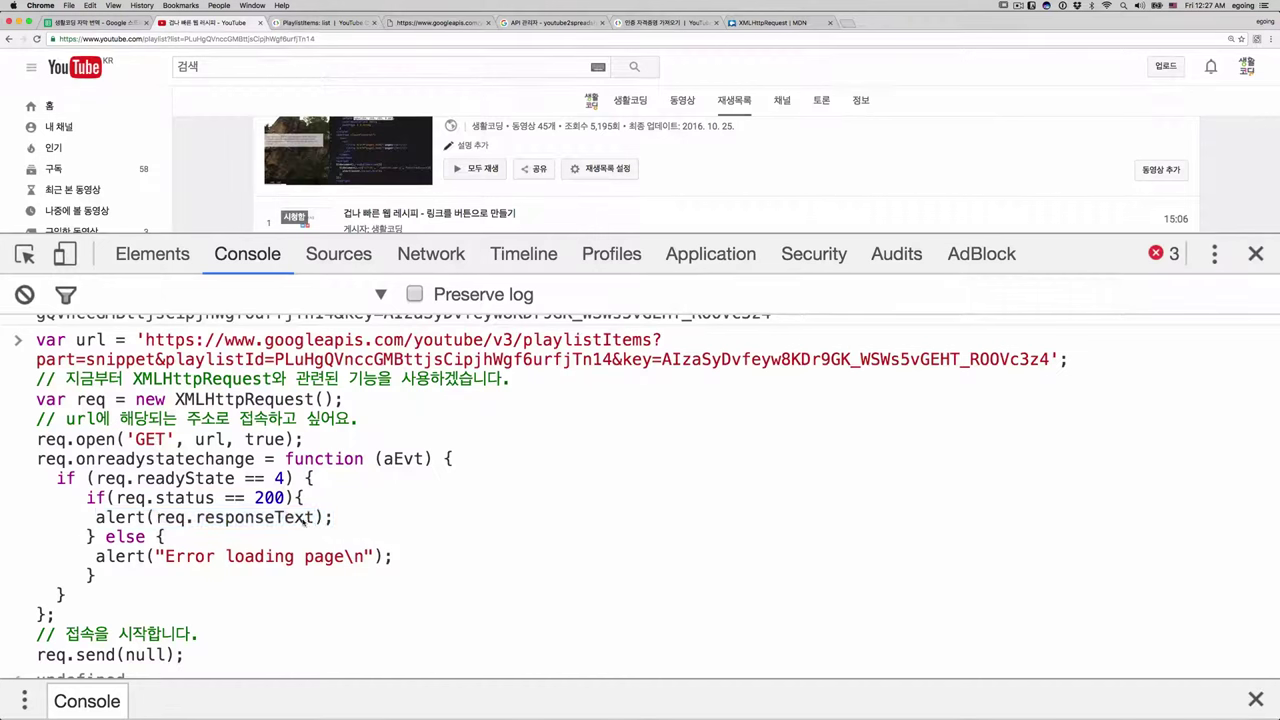
{"action": "left_click_drag", "start_coordinate": [314, 518], "coordinate": [156, 528]}
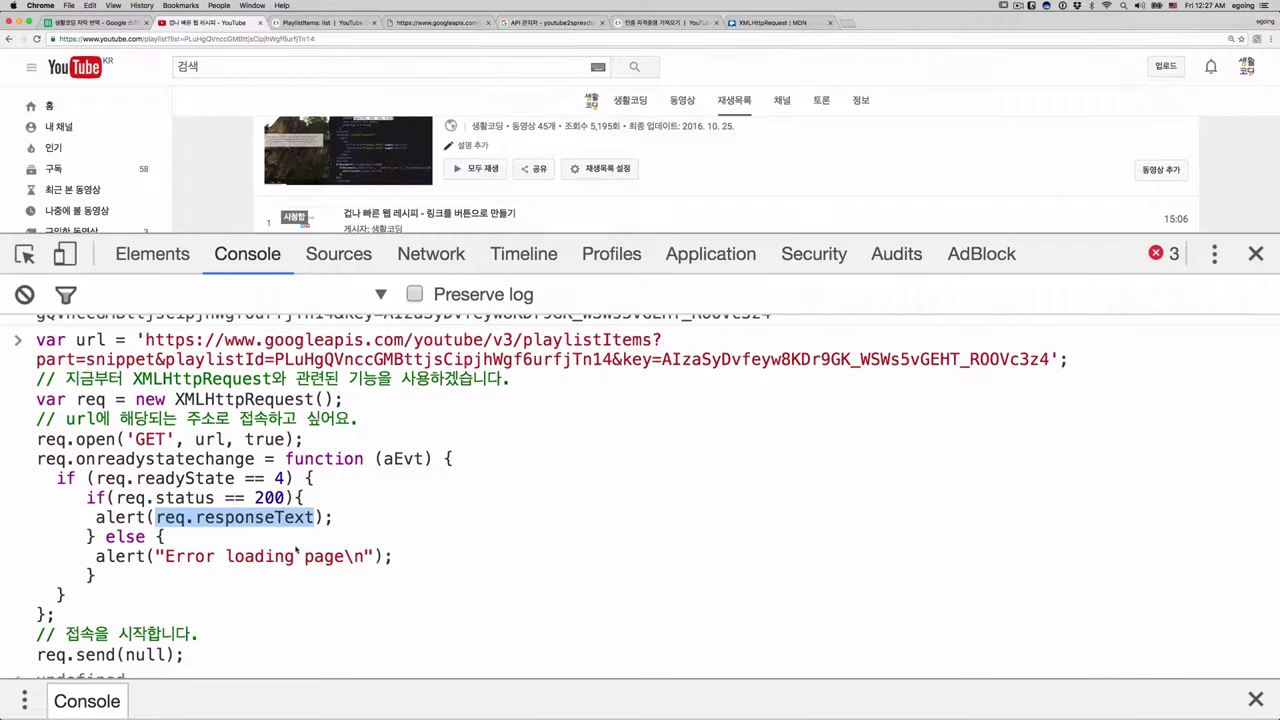
{"action": "left_click", "coordinate": [437, 22]}
{"action": "left_click_drag", "start_coordinate": [126, 132], "coordinate": [400, 555]}
{"action": "left_click", "coordinate": [400, 561]}
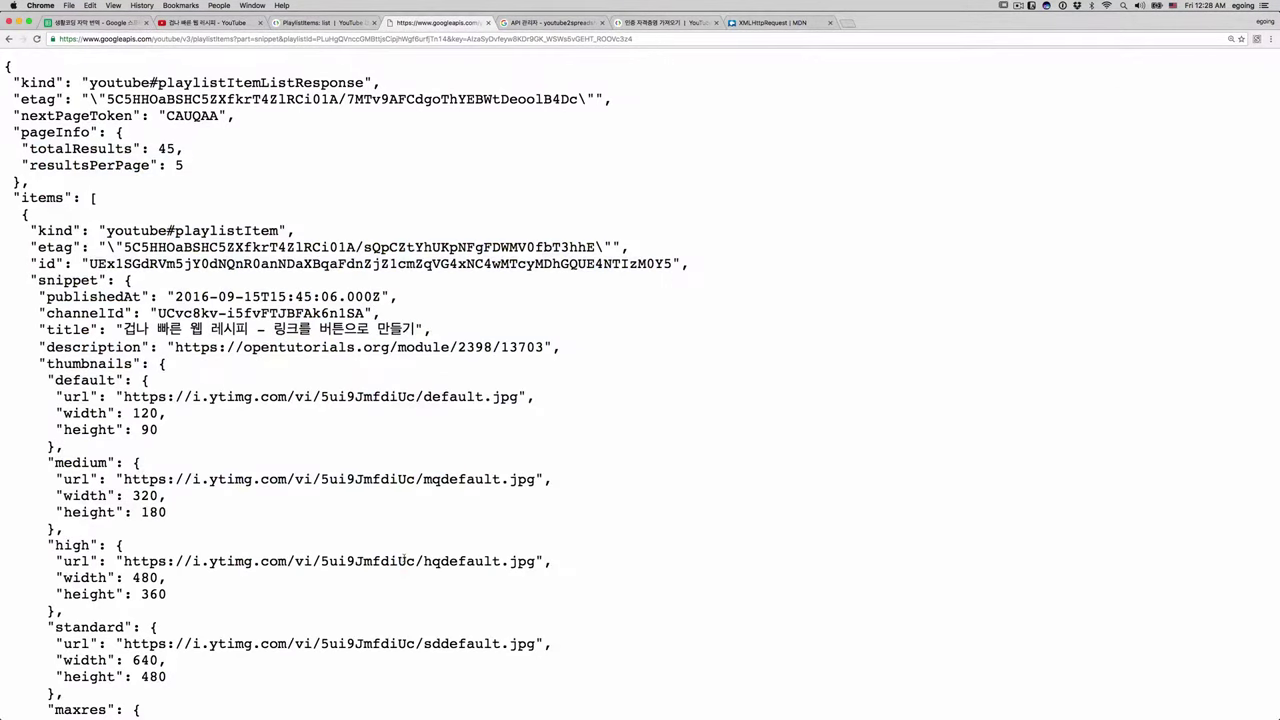
{"action": "left_click_drag", "start_coordinate": [62, 529], "coordinate": [5, 62]}
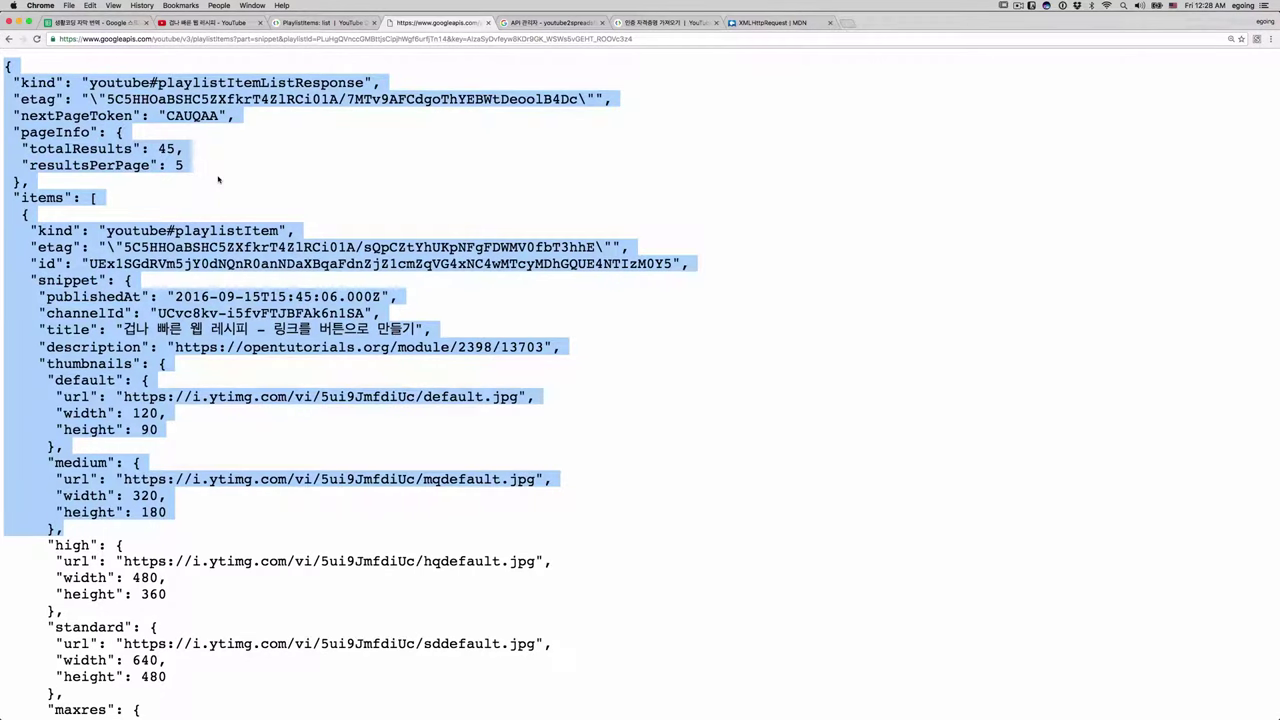
{"action": "left_click", "coordinate": [218, 179]}
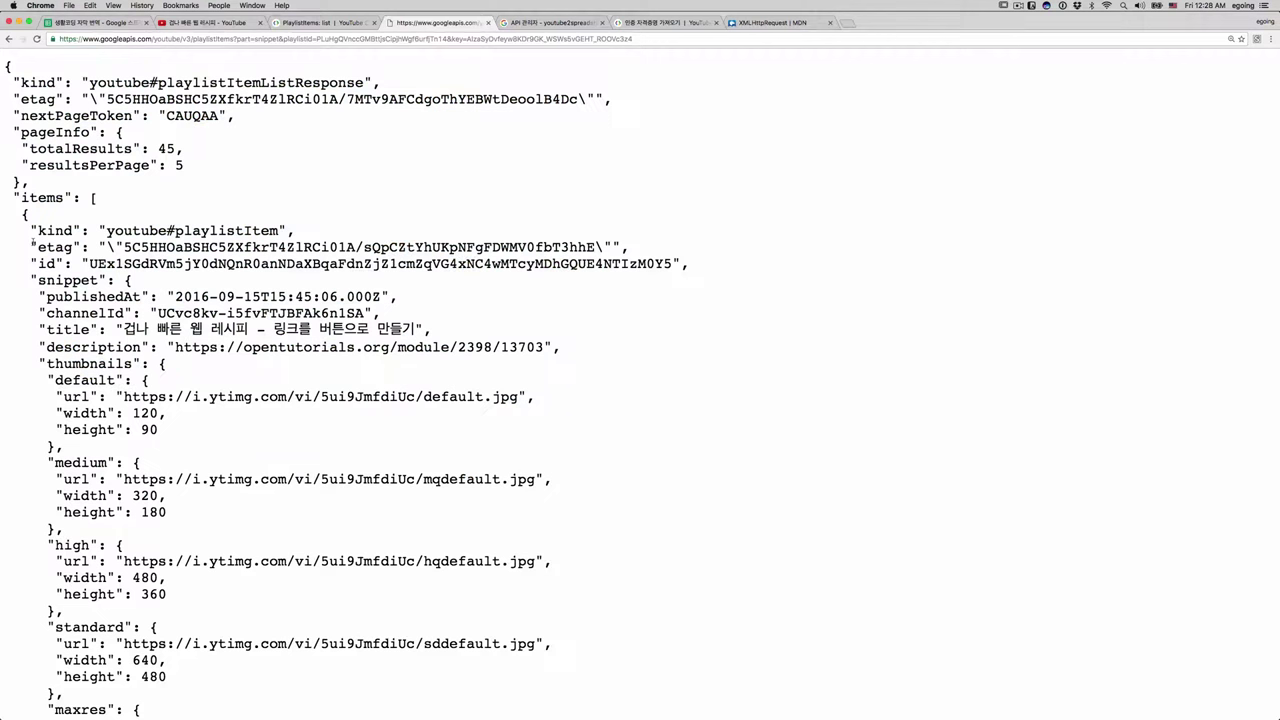
{"action": "double_click", "coordinate": [47, 200]}
{"action": "left_click_drag", "start_coordinate": [30, 230], "coordinate": [297, 592]}
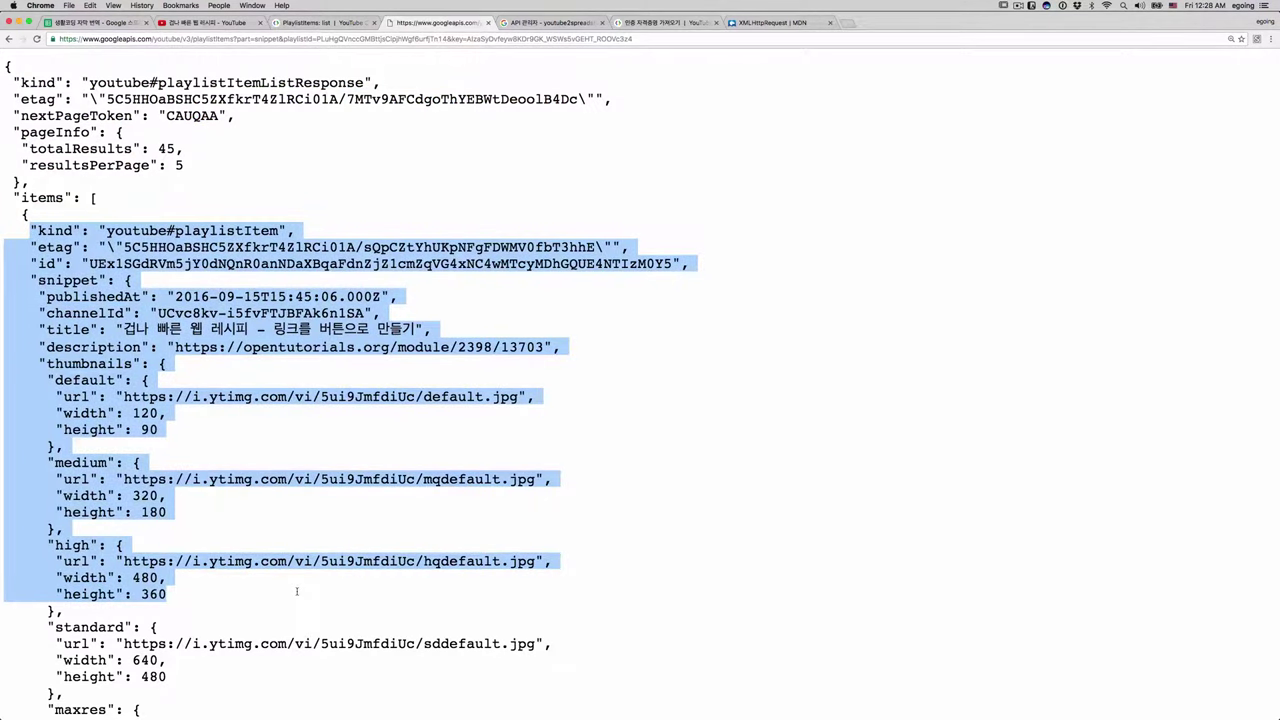
{"action": "left_click", "coordinate": [297, 592]}
{"action": "left_click_drag", "start_coordinate": [10, 72], "coordinate": [557, 600]}
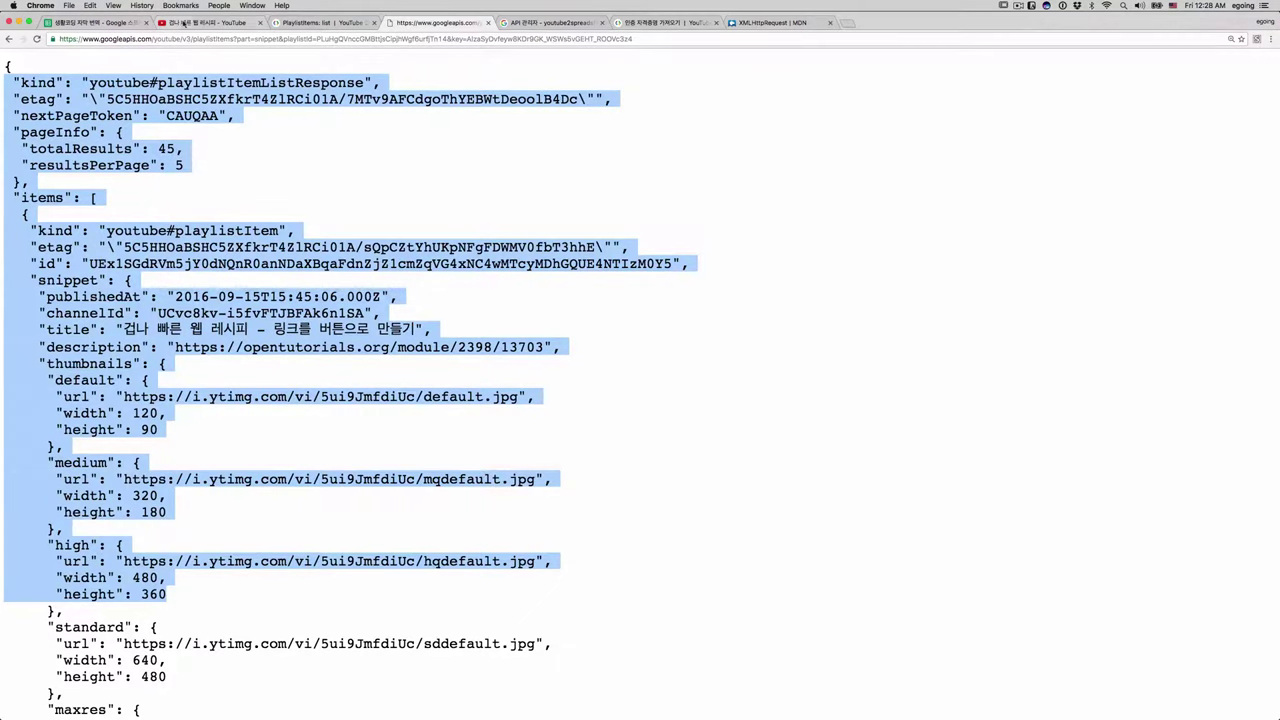
{"action": "left_click", "coordinate": [205, 22]}
{"action": "left_click", "coordinate": [296, 541]}
- Recall the script, wrap req.responseText in JSON.parse() in the alert call, and run it
{"action": "scroll", "coordinate": [288, 562], "scroll_direction": "down", "scroll_amount": 1}
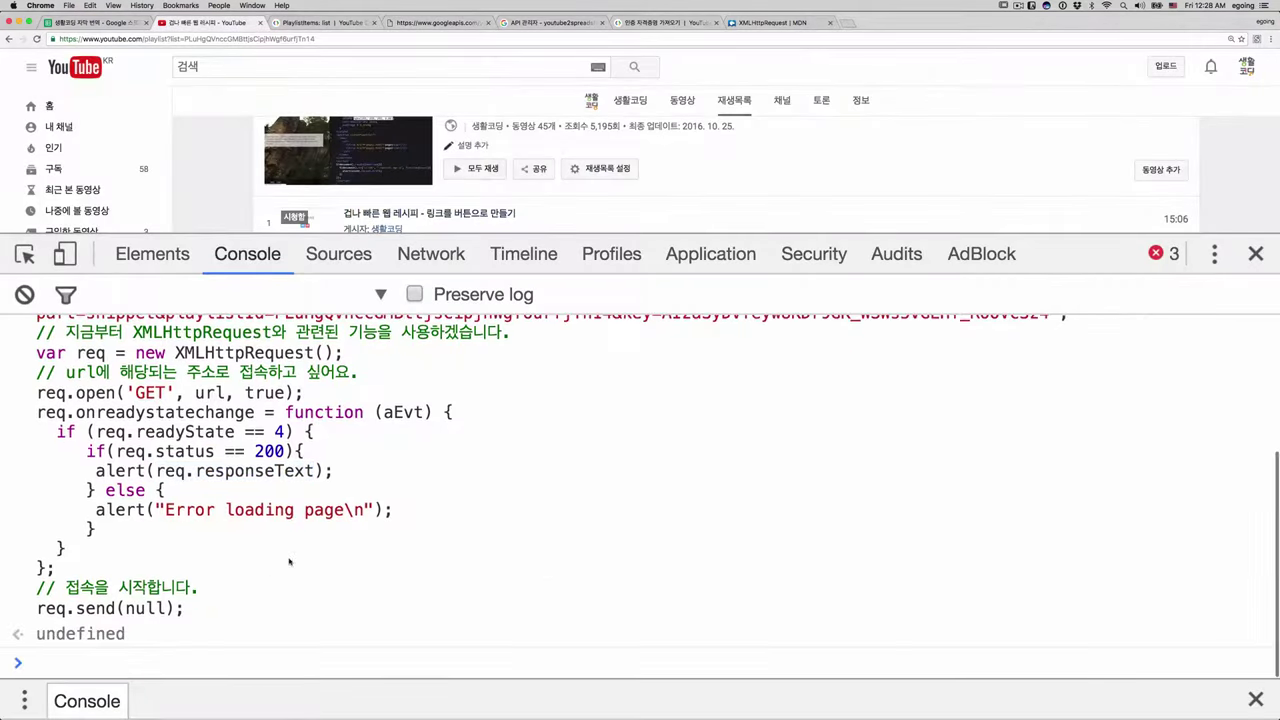
{"action": "left_click", "coordinate": [200, 655]}
{"action": "key", "text": "Up"}
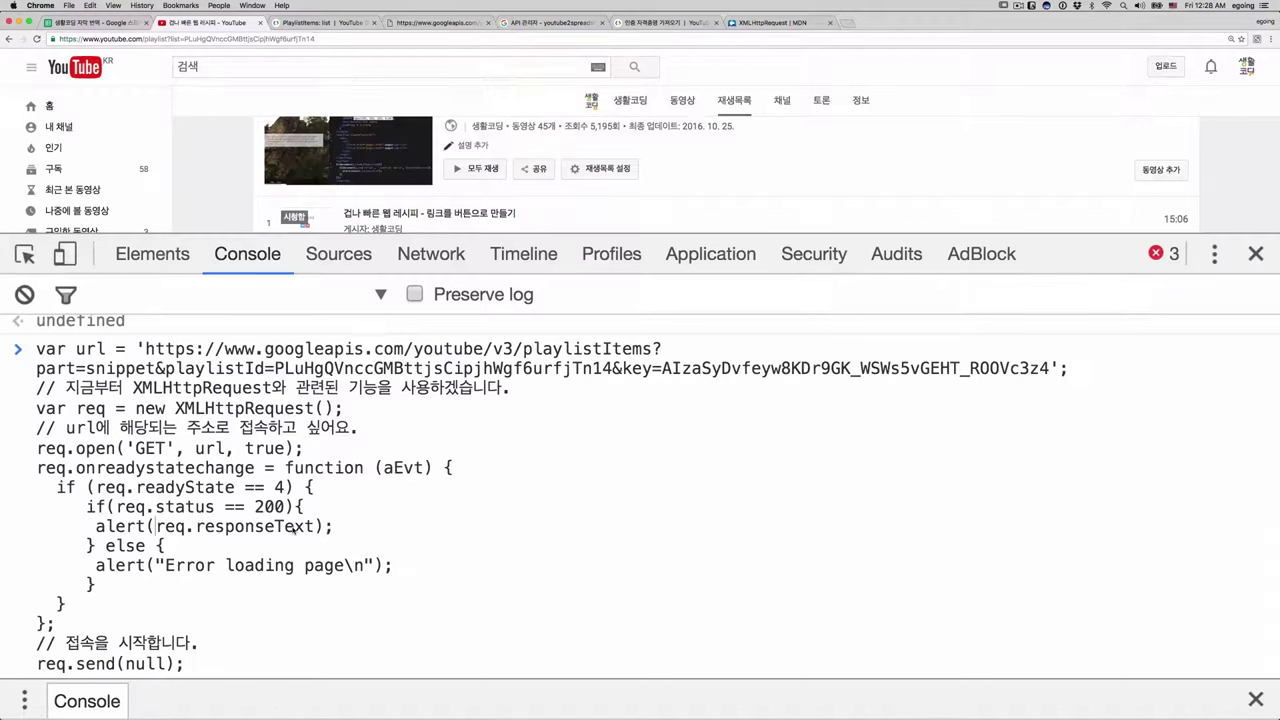
{"action": "type", "text": "JSON.pa"}
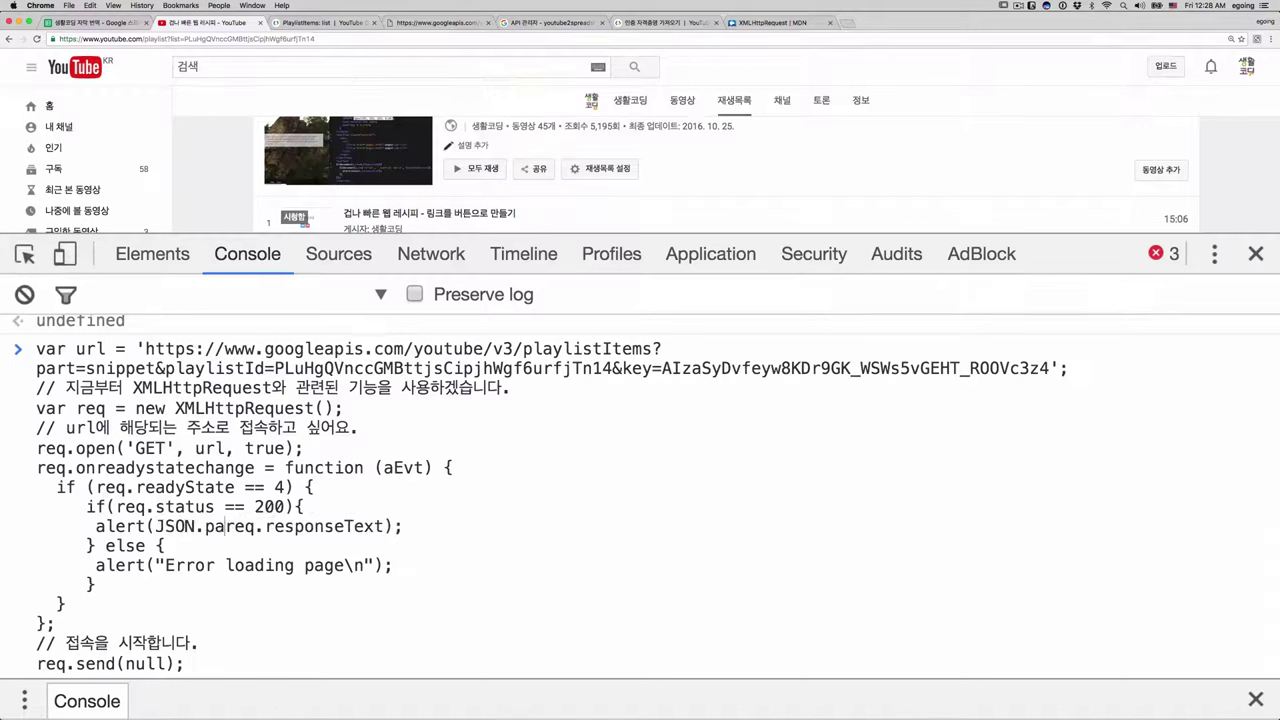
{"action": "type", "text": "rse("}
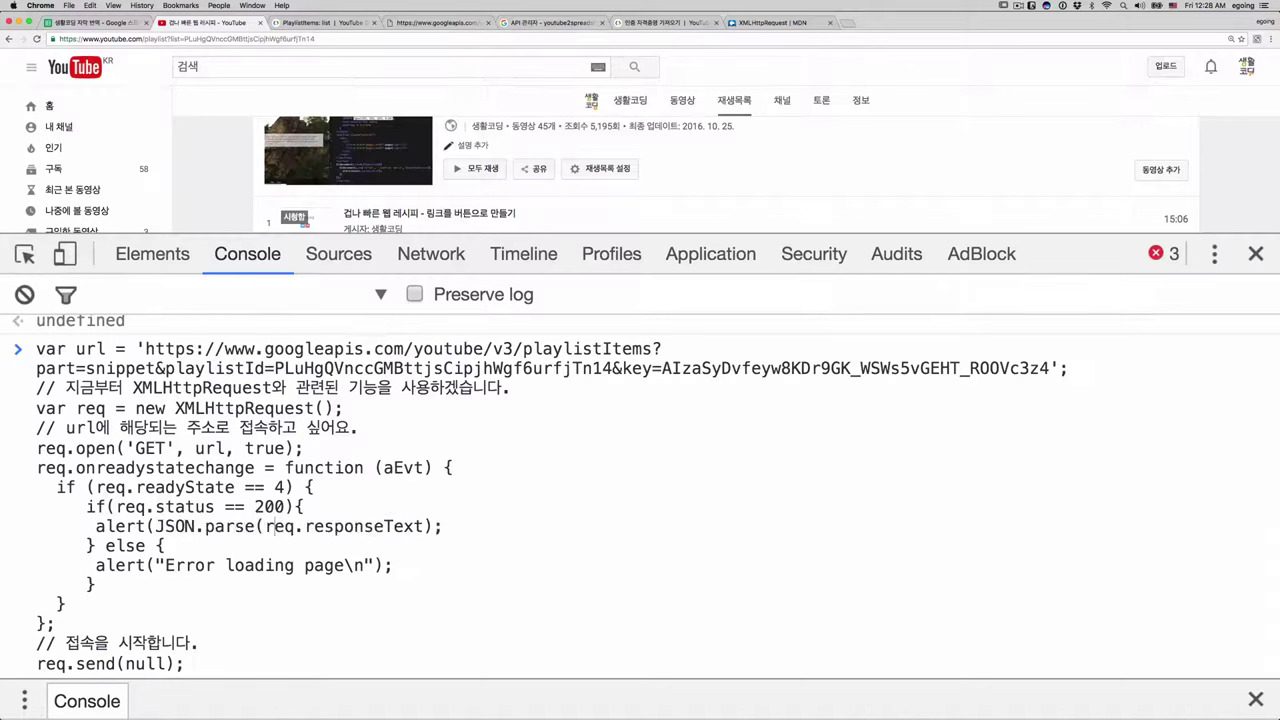
{"action": "key", "text": "Right"}
{"action": "key", "text": "Right"}
{"action": "key", "text": "Right"}
{"action": "key", "text": "Right"}
{"action": "key", "text": "Right"}
{"action": "type", "text": ")"}
{"action": "key", "text": "Return"}
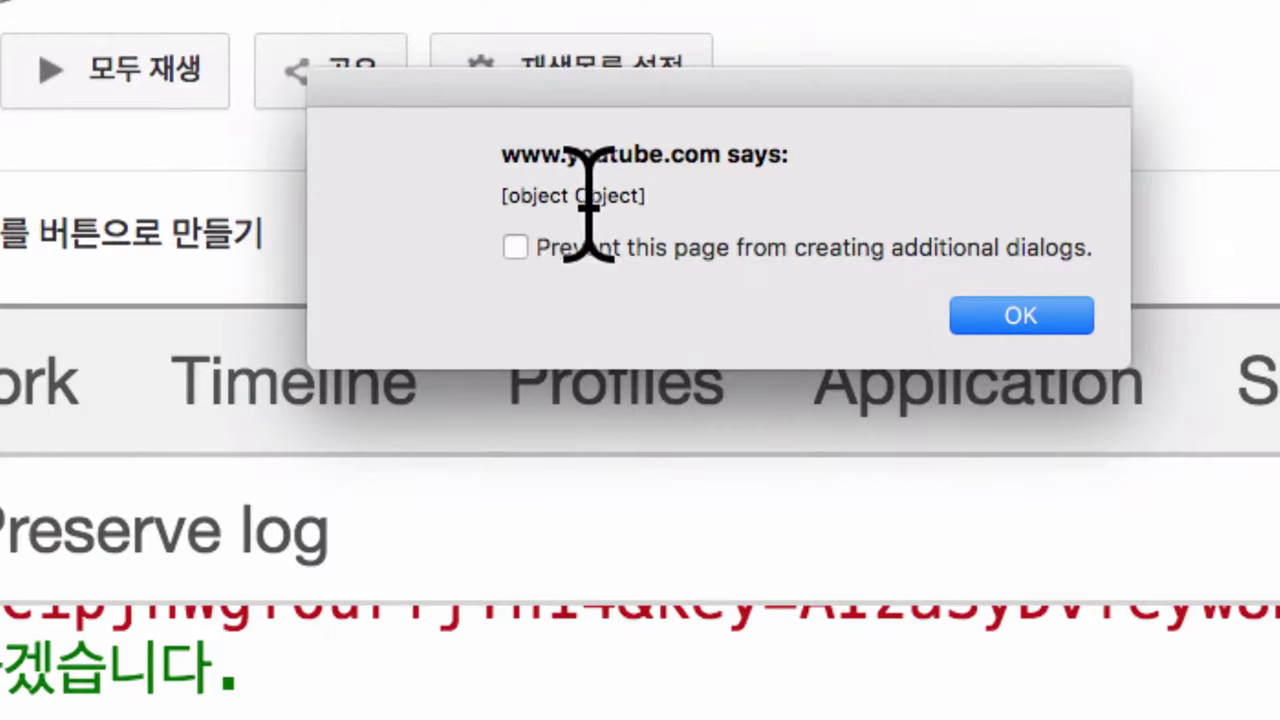
- Dismiss the [object Object] alert and highlight the JSON.parse(req.responseText) expression in the script
{"action": "left_click", "coordinate": [986, 318]}
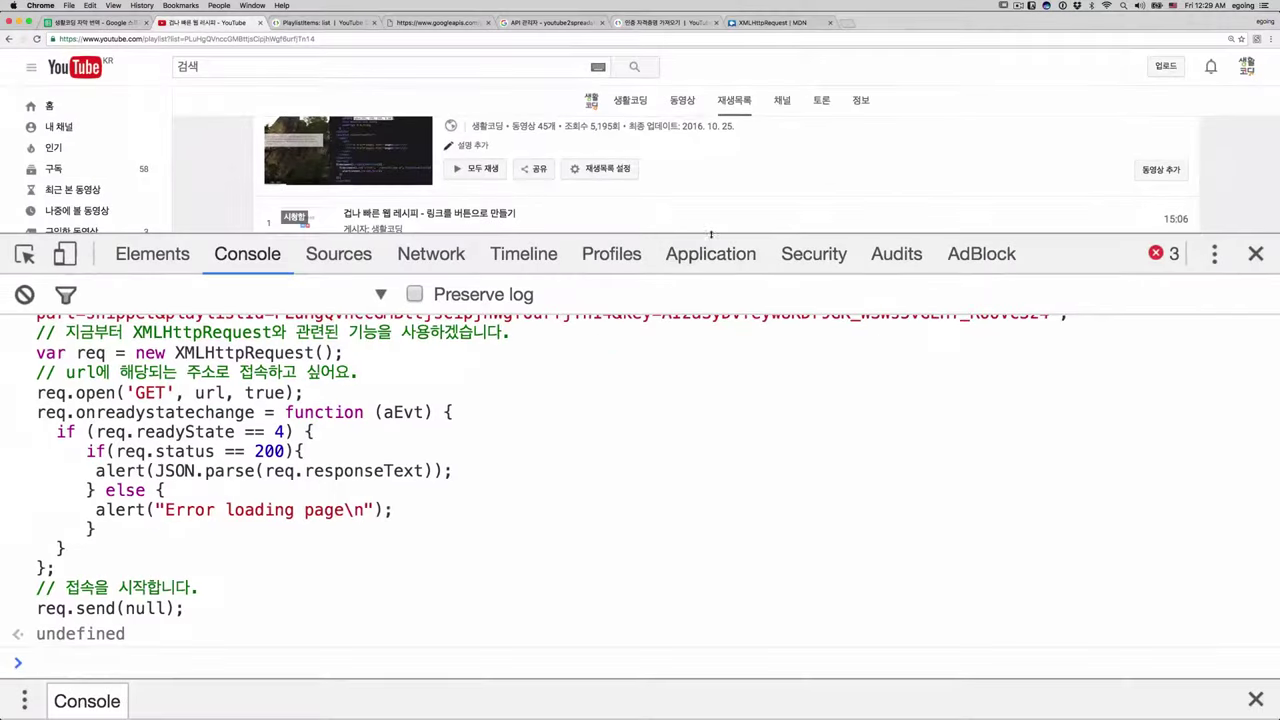
{"action": "left_click_drag", "start_coordinate": [266, 472], "coordinate": [426, 472]}
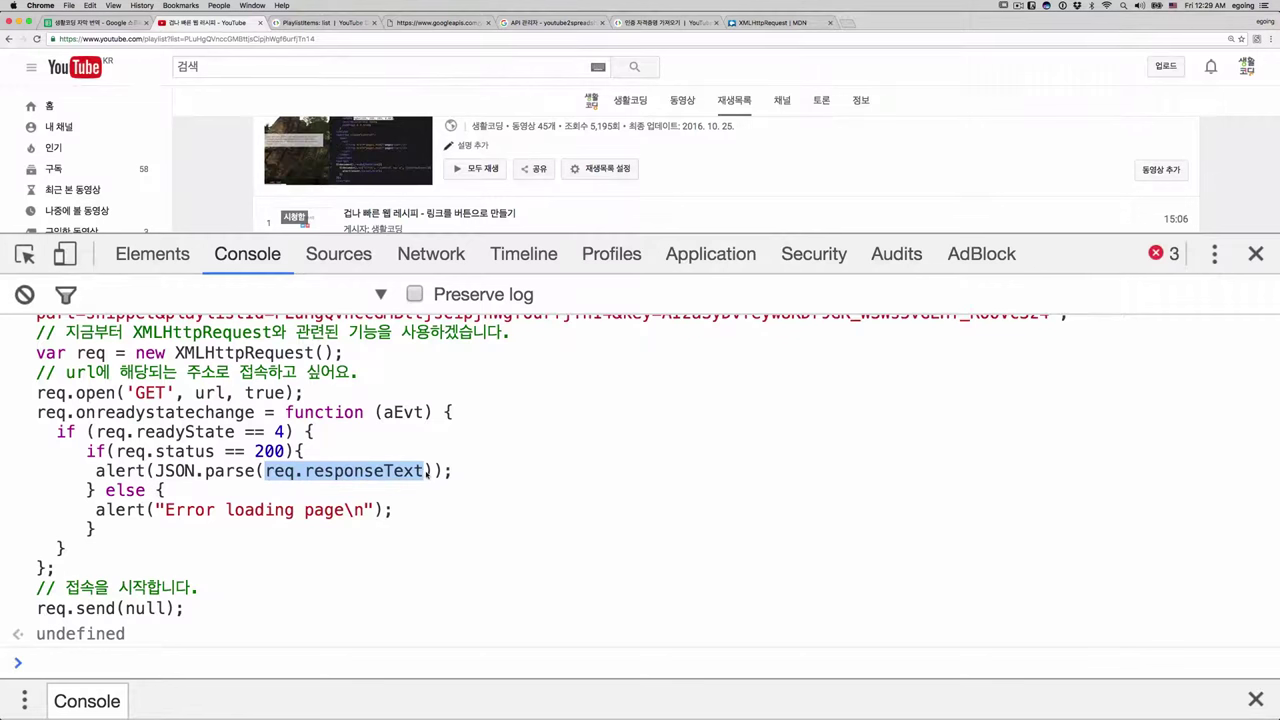
{"action": "left_click_drag", "start_coordinate": [155, 471], "coordinate": [434, 478]}
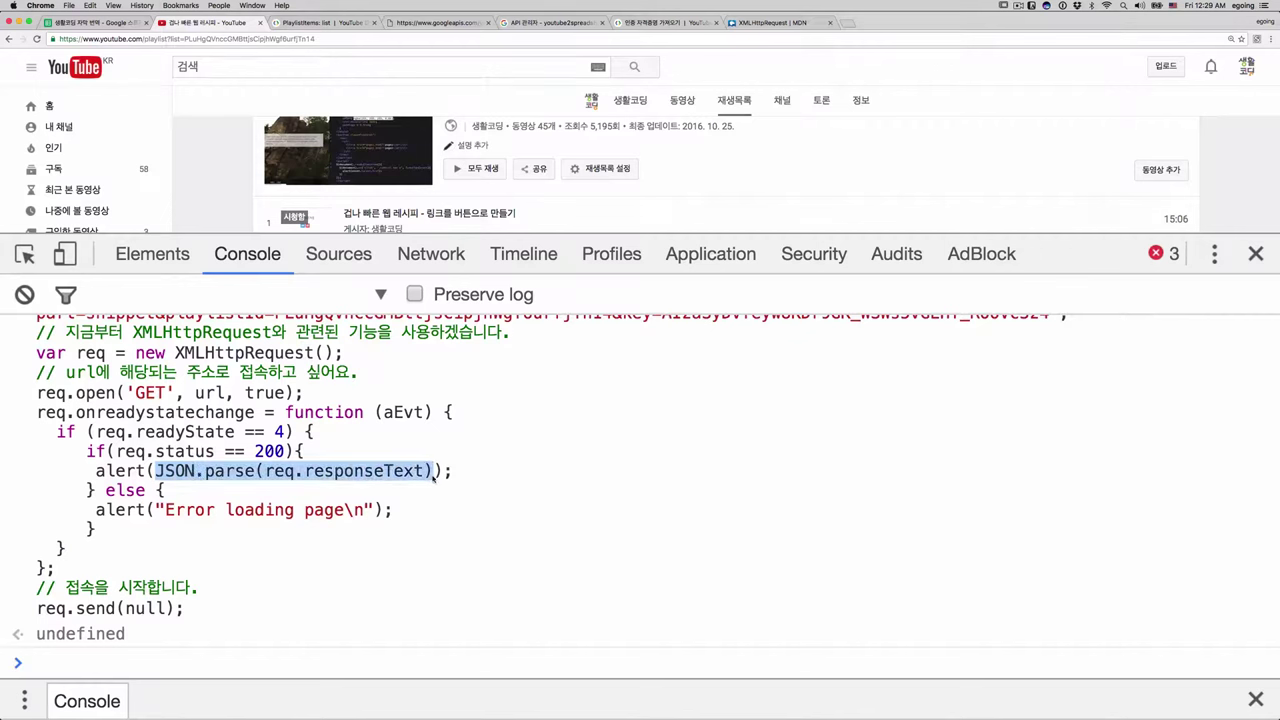